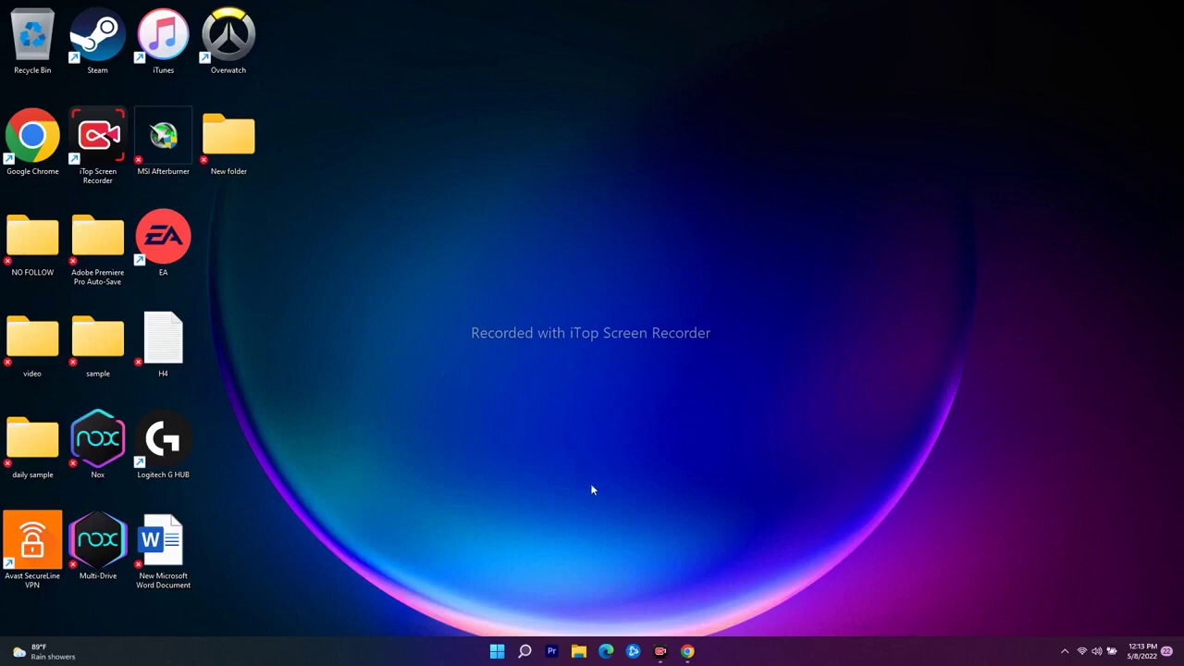
Launch the Microsoft Store and the Xbox app, and maximize the Xbox window.
left_click(525, 651)
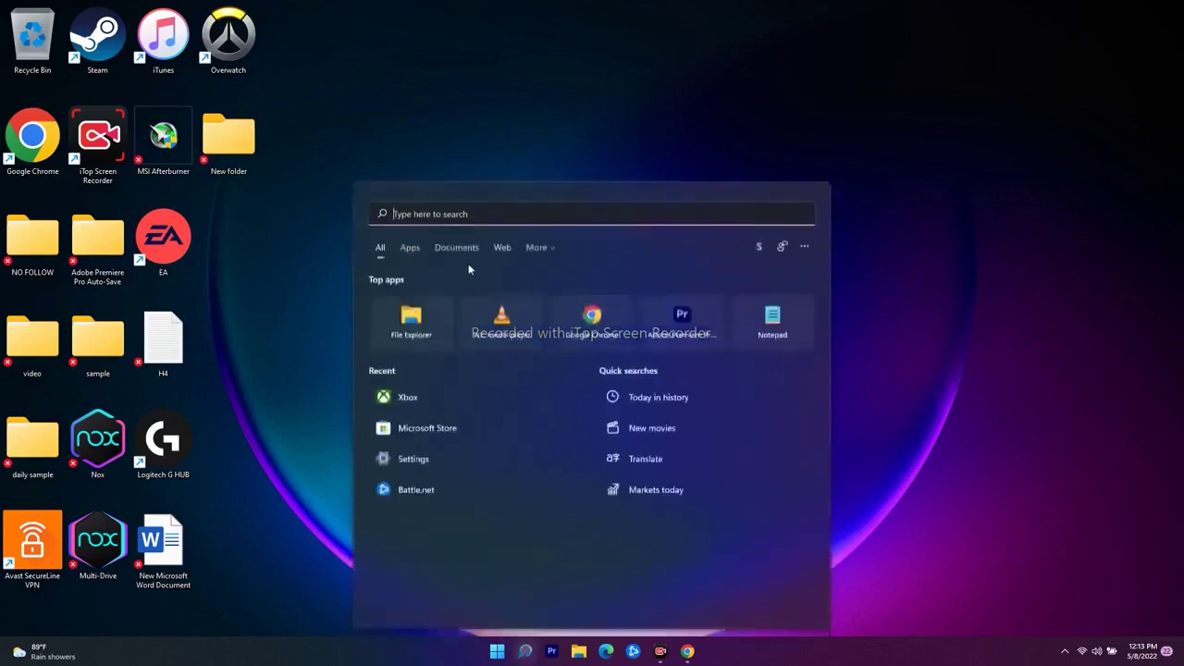
left_click(473, 434)
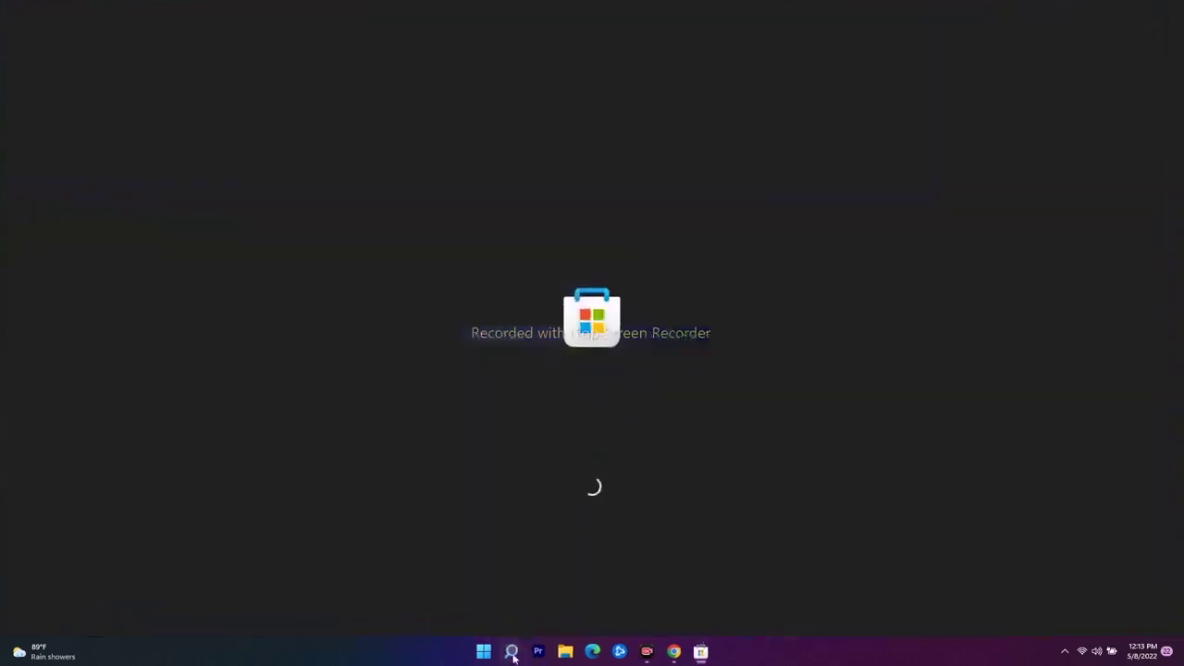
left_click(511, 652)
left_click(437, 400)
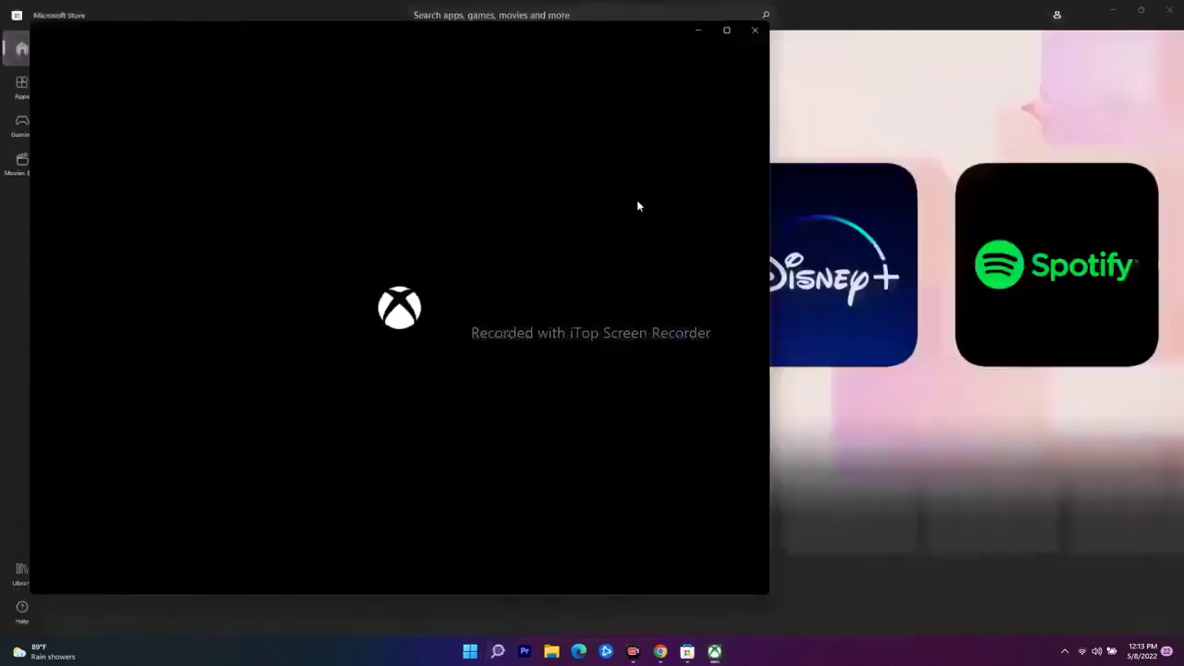
left_click(726, 30)
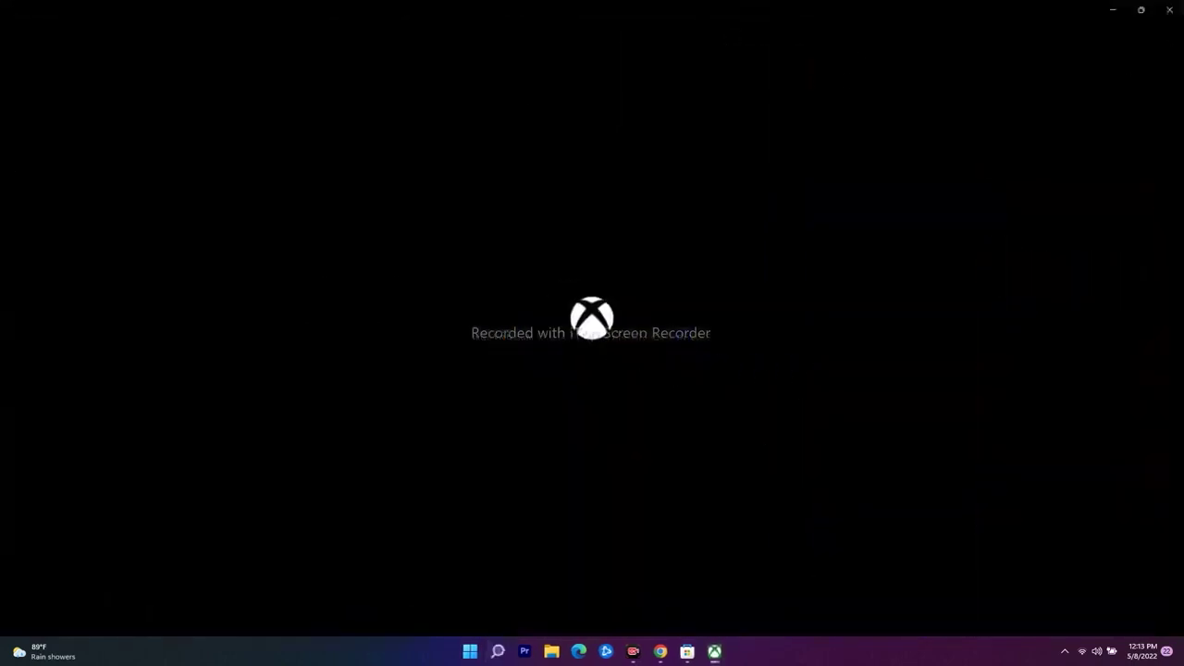
Check which account e-mail is signed in to the Microsoft Store.
left_click(1112, 11)
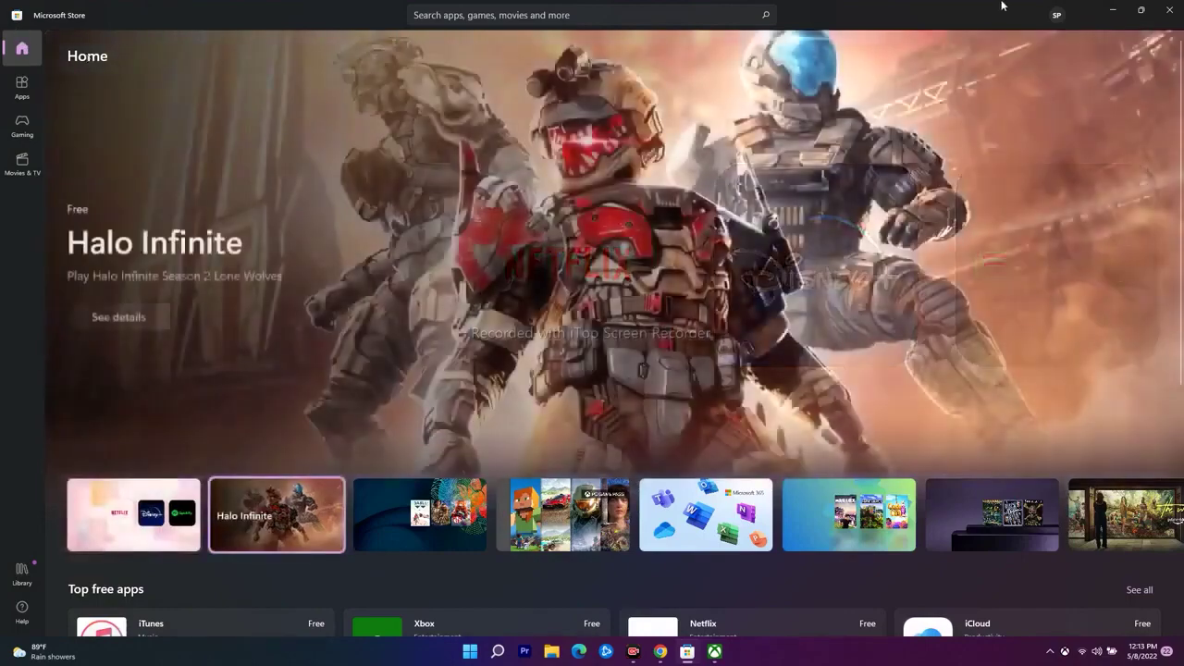
left_click(1056, 15)
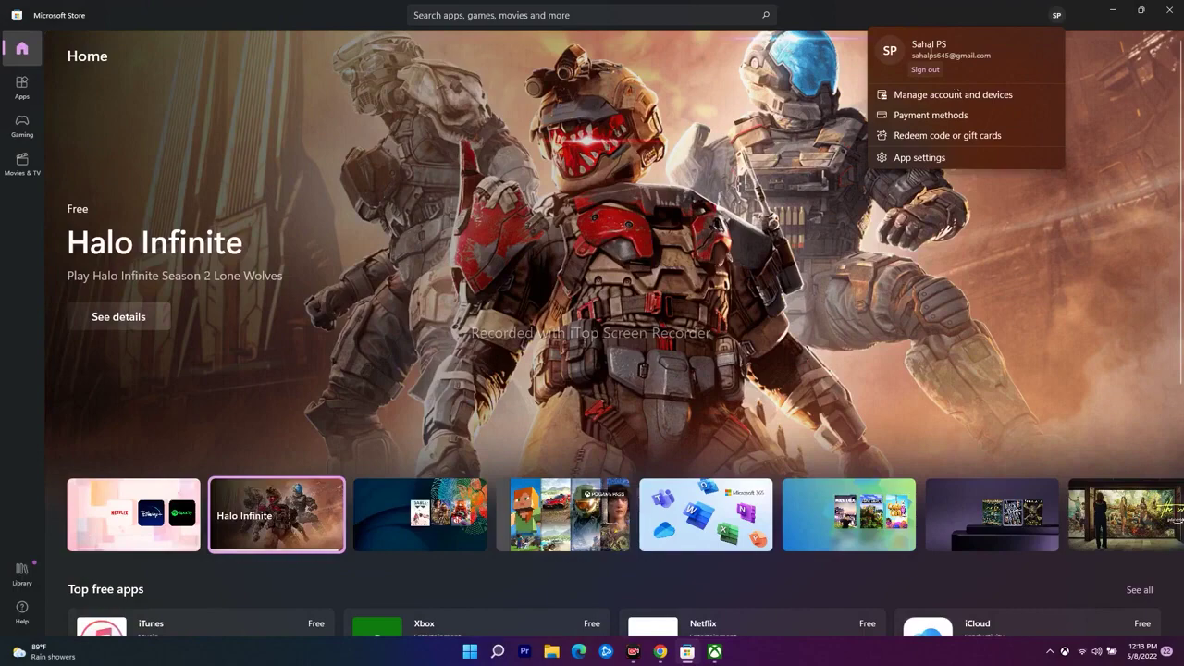
left_click_drag(910, 56, 993, 56)
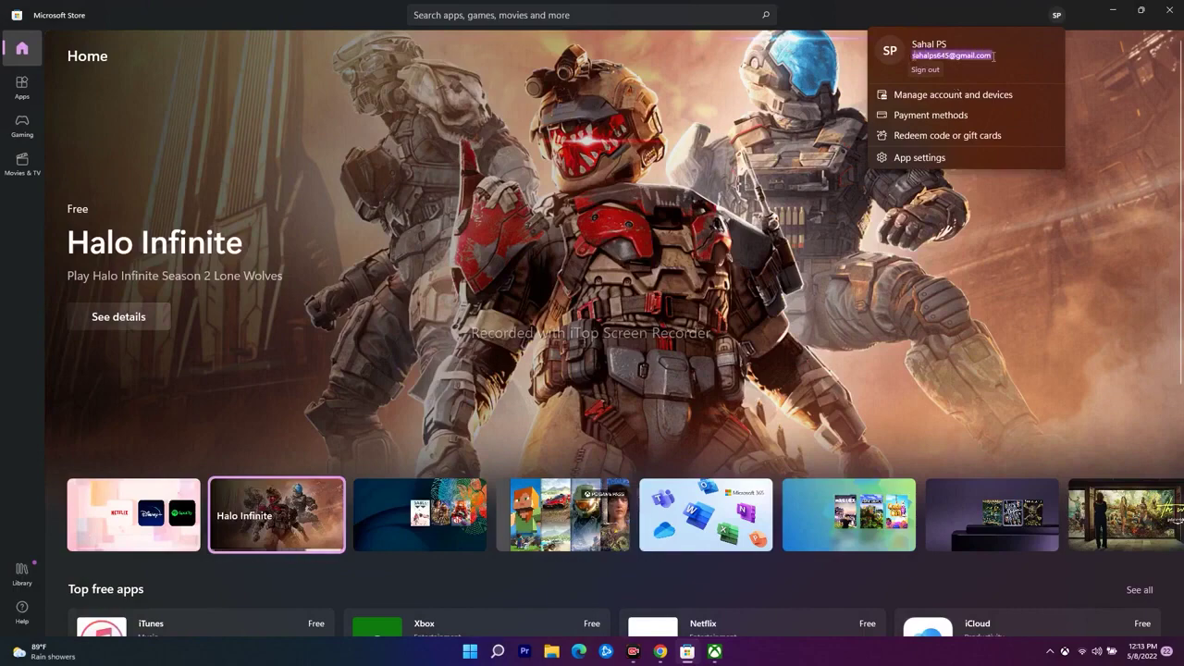
left_click(1135, 114)
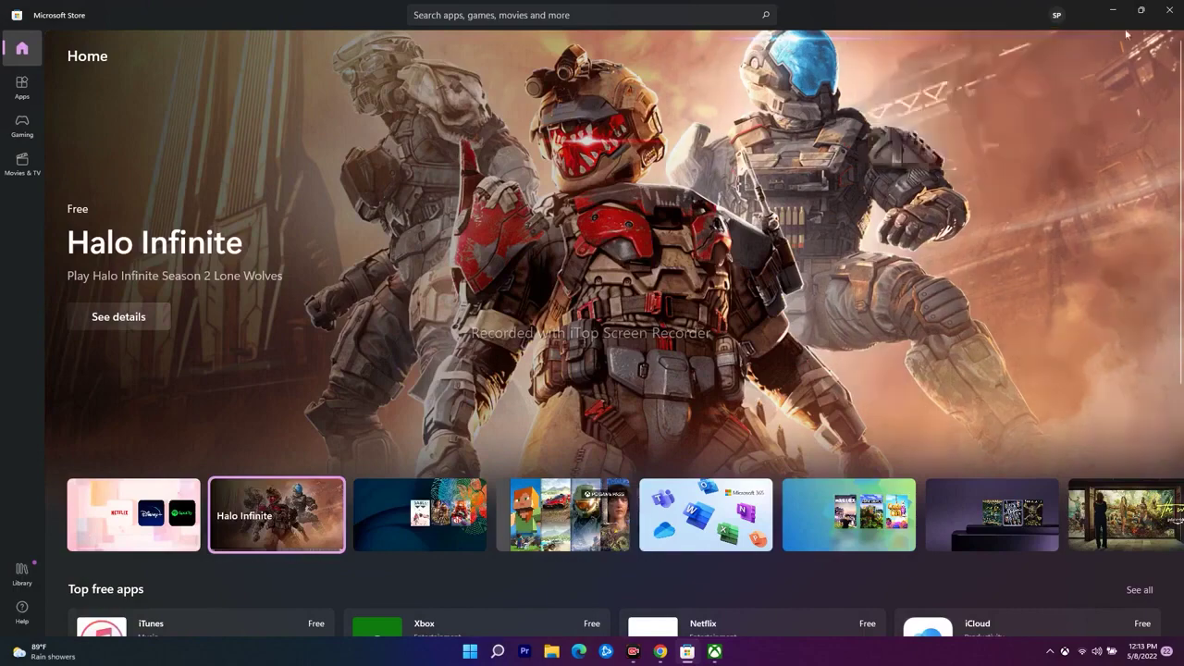
Switch to the Xbox app, check which profile is signed in, and minimize the app.
left_click(1112, 9)
left_click(715, 651)
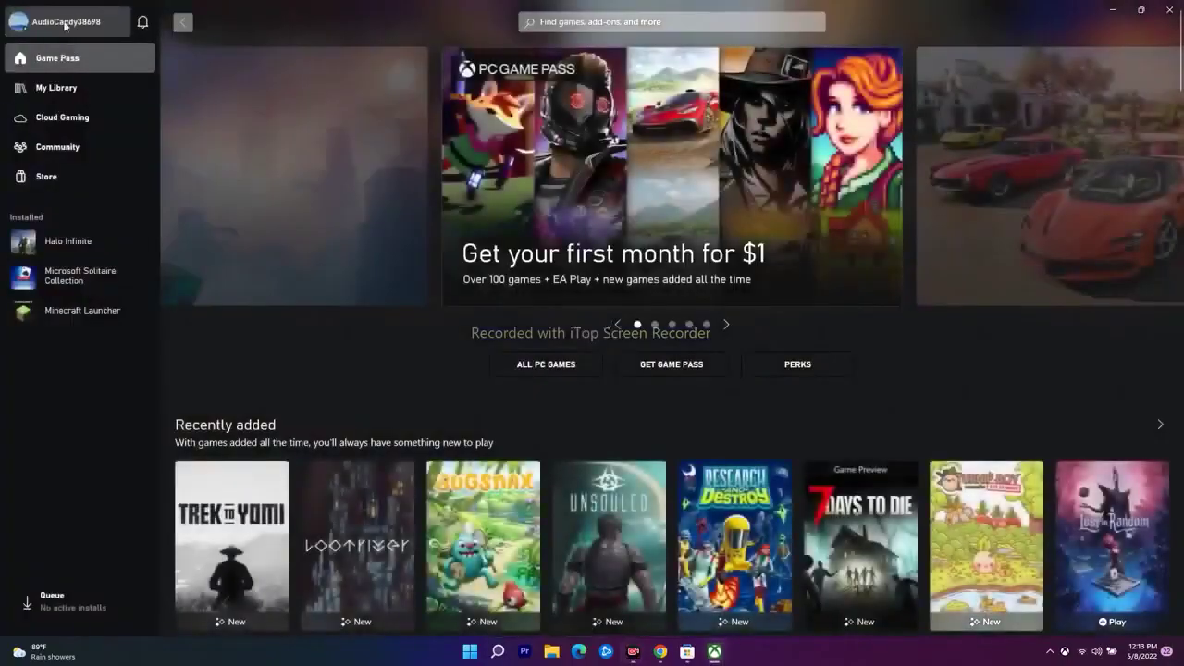
left_click(64, 25)
left_click(83, 23)
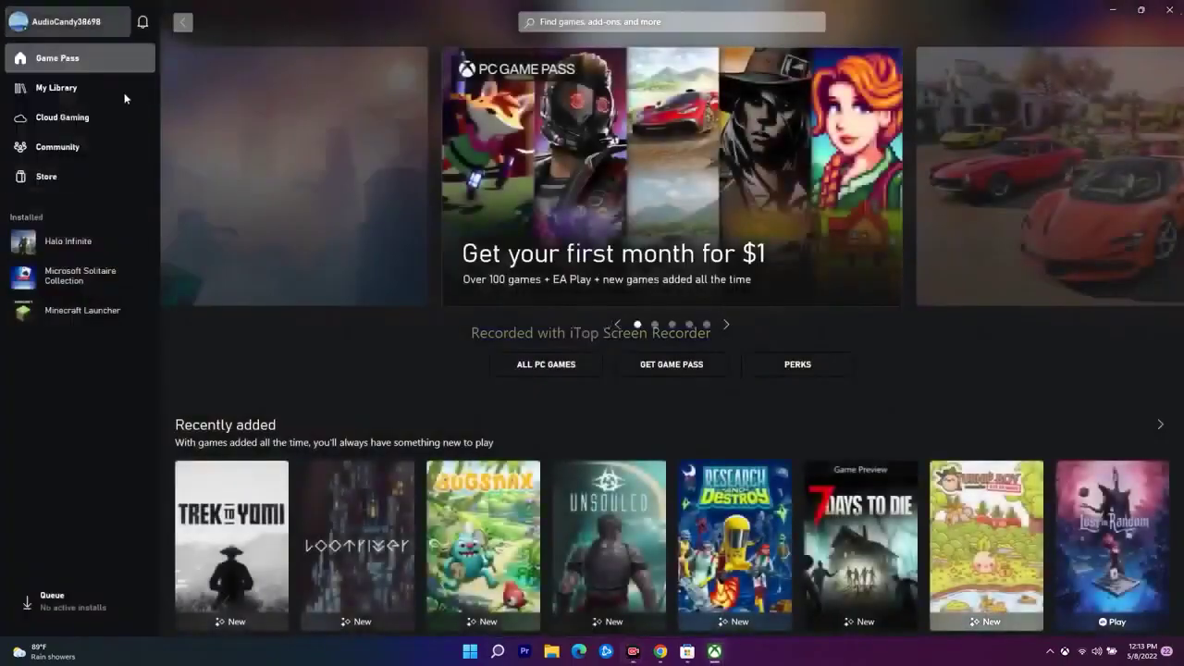
left_click(73, 21)
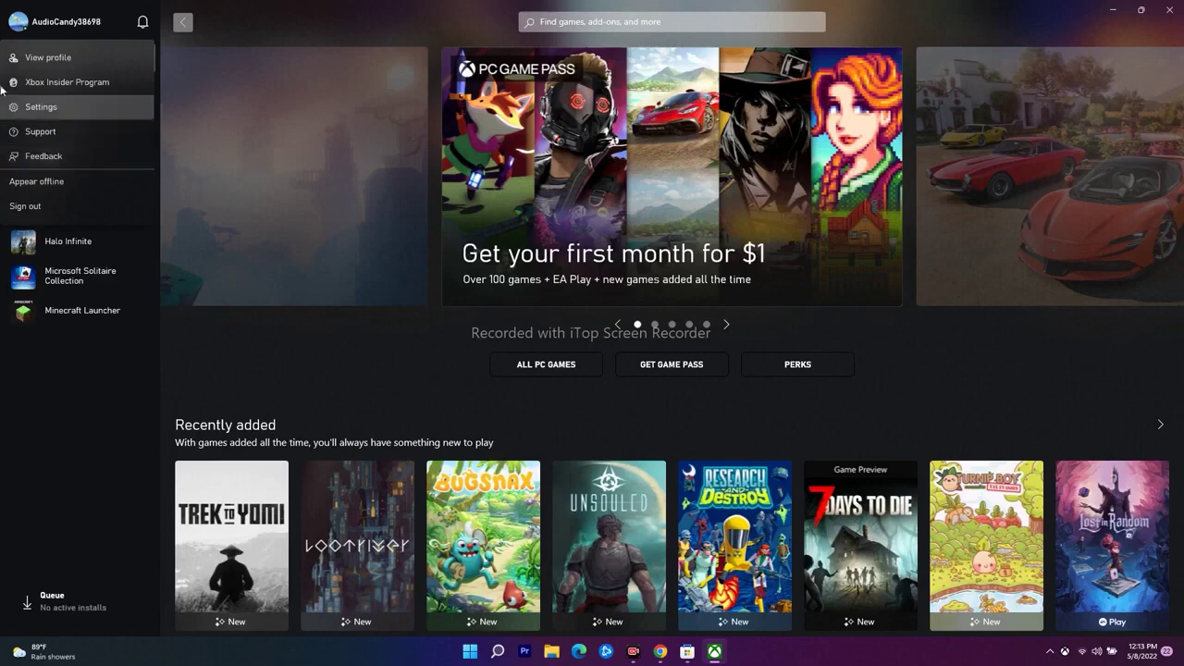
left_click(74, 449)
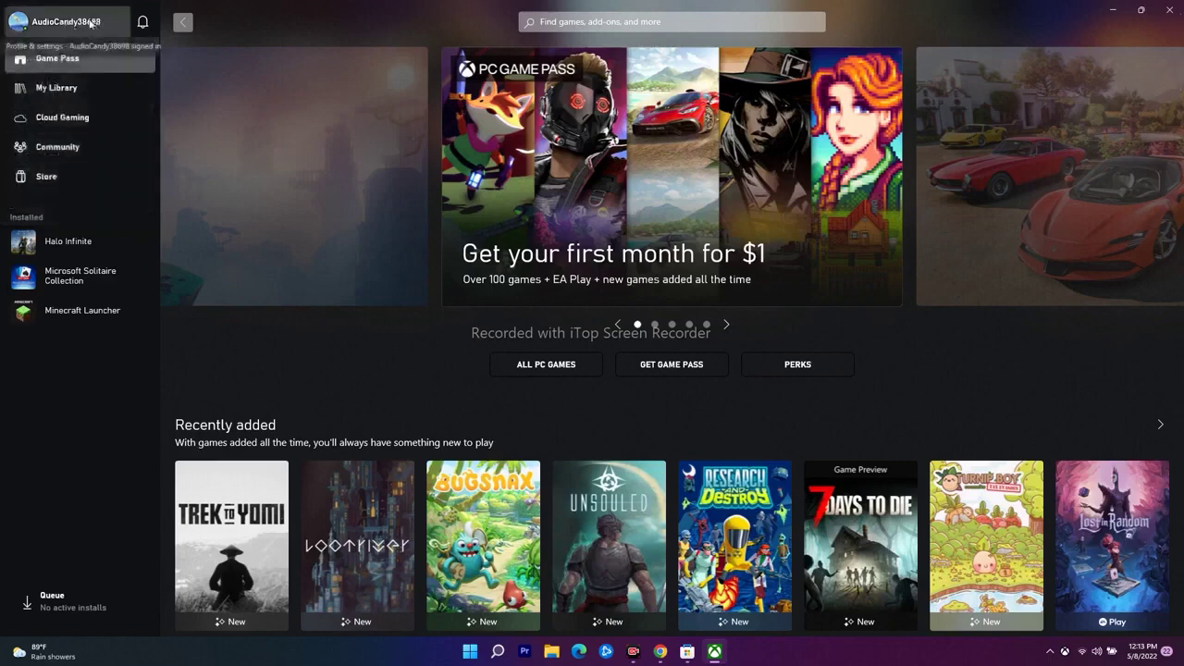
left_click(1140, 9)
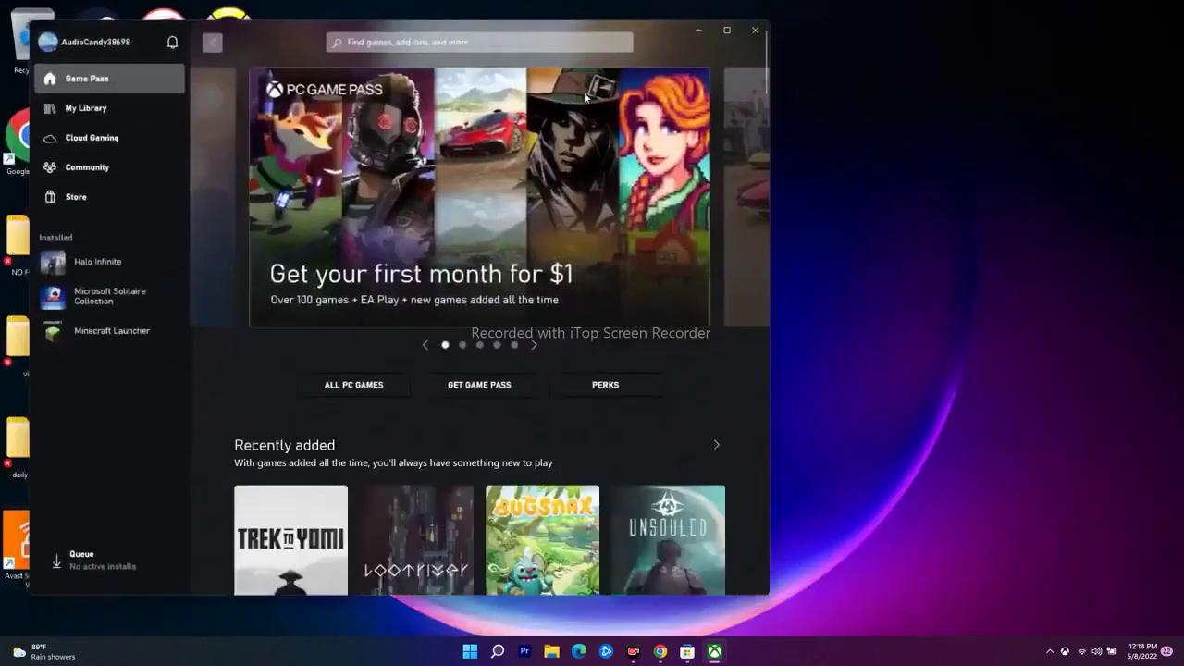
left_click(699, 29)
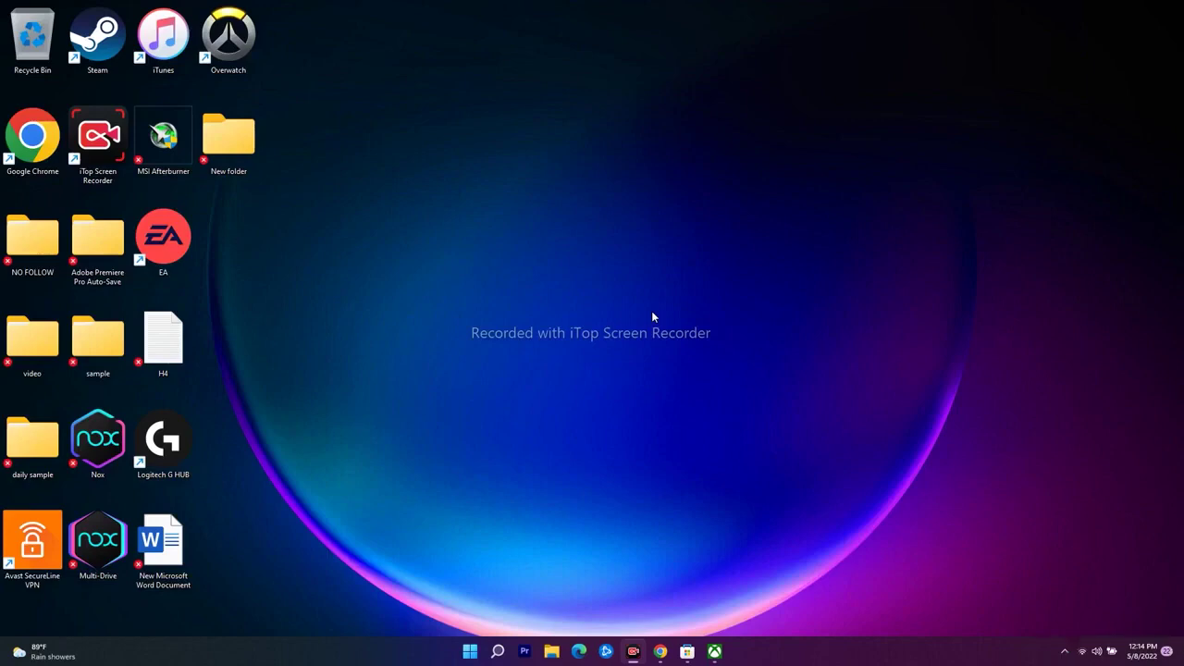
Check the system date in the calendar flyout and review the Date & time settings, including automatic time and time zone.
left_click(1141, 653)
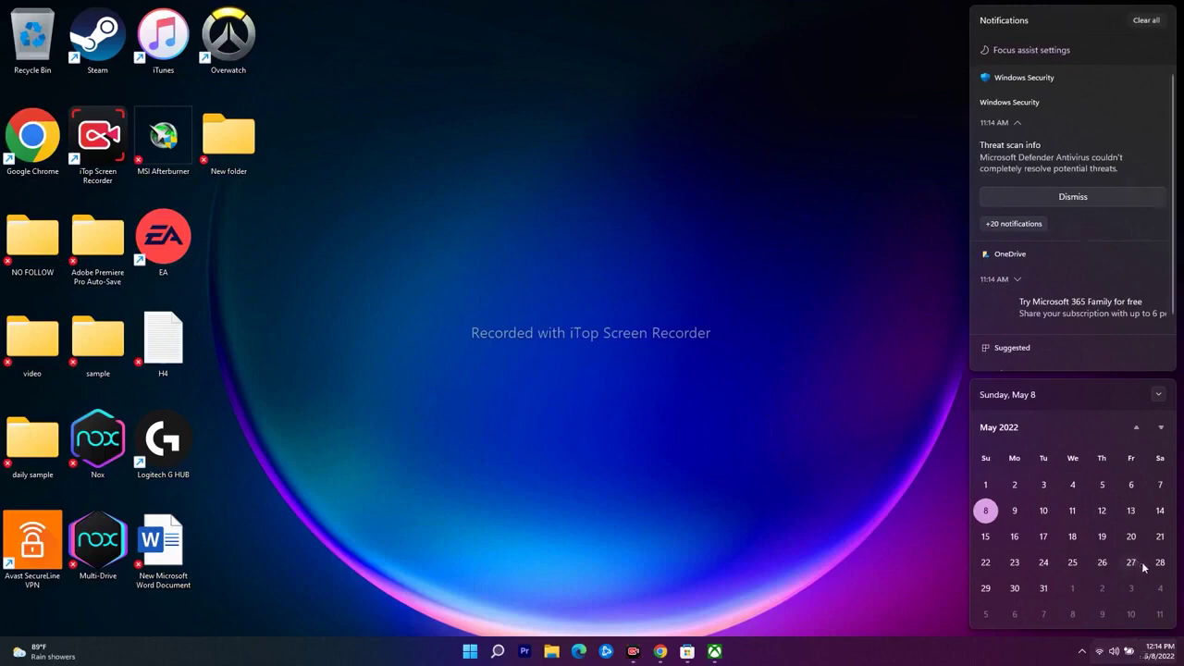
left_click(938, 544)
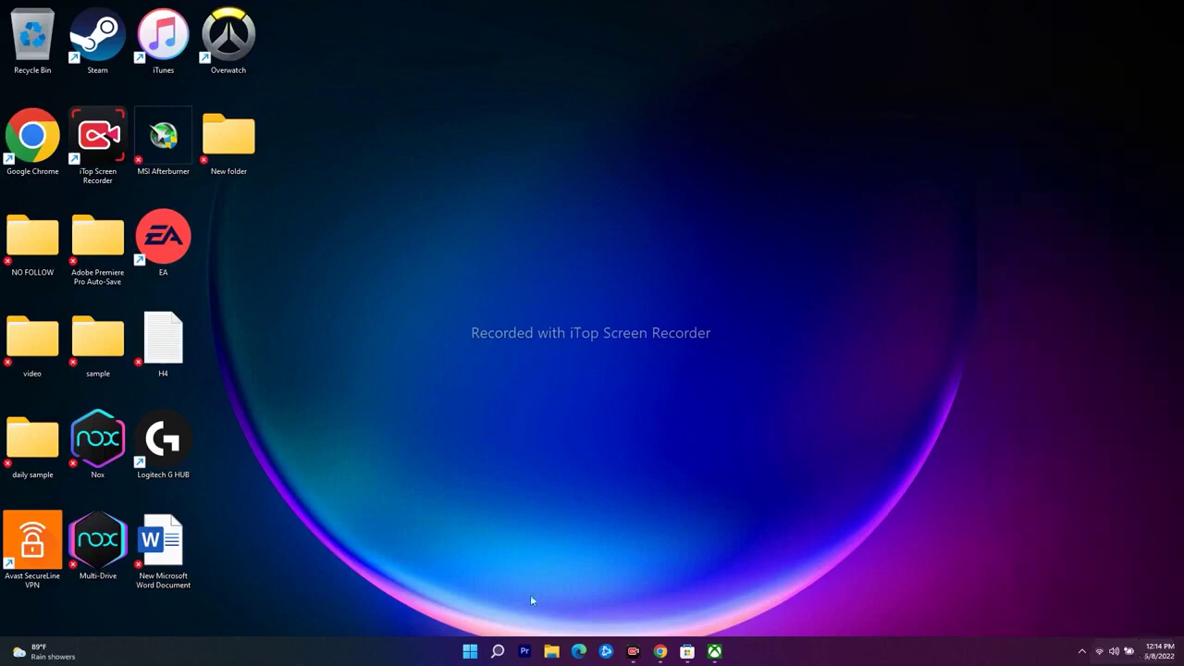
left_click(498, 651)
left_click(426, 465)
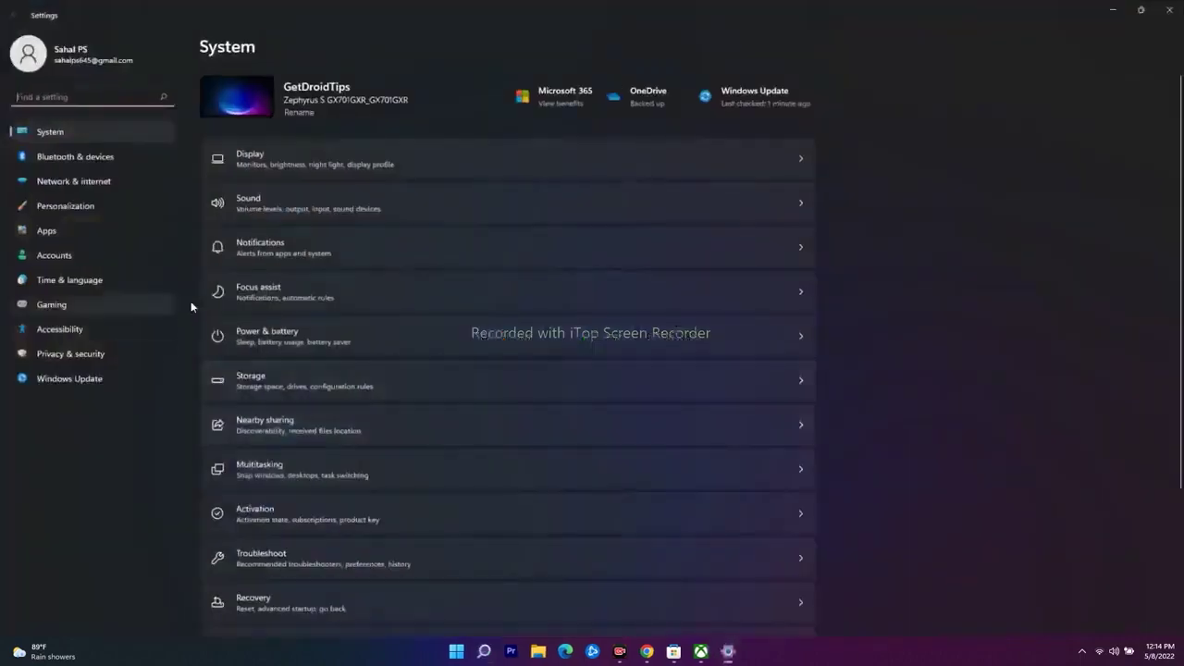
left_click(101, 281)
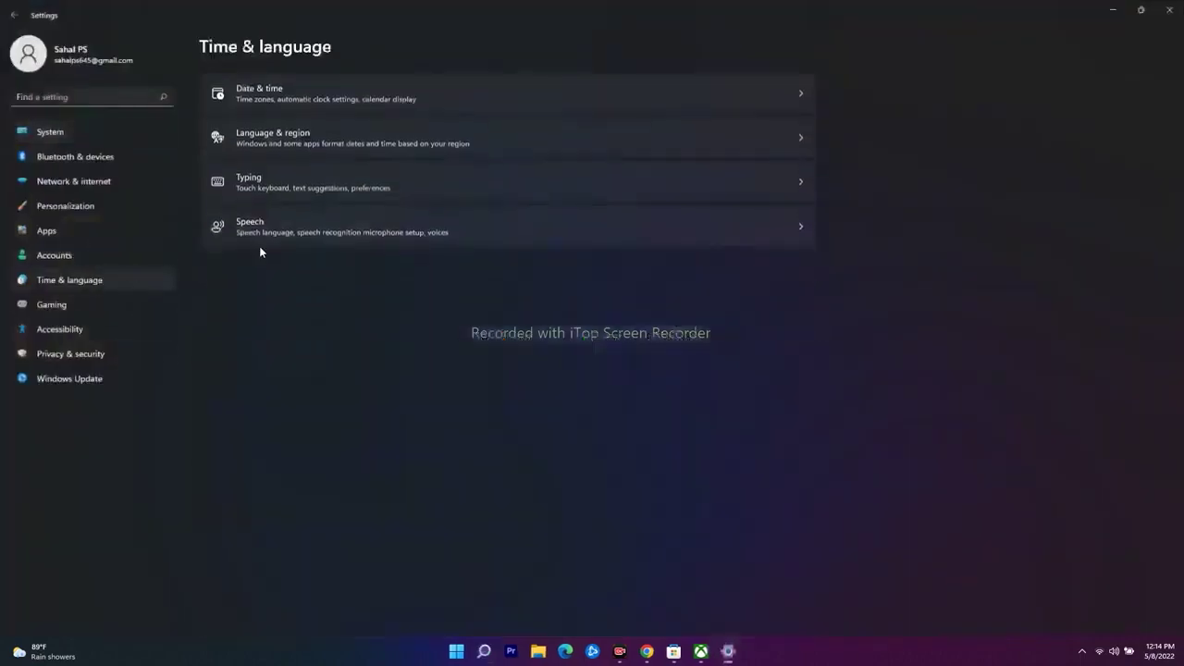
left_click(443, 87)
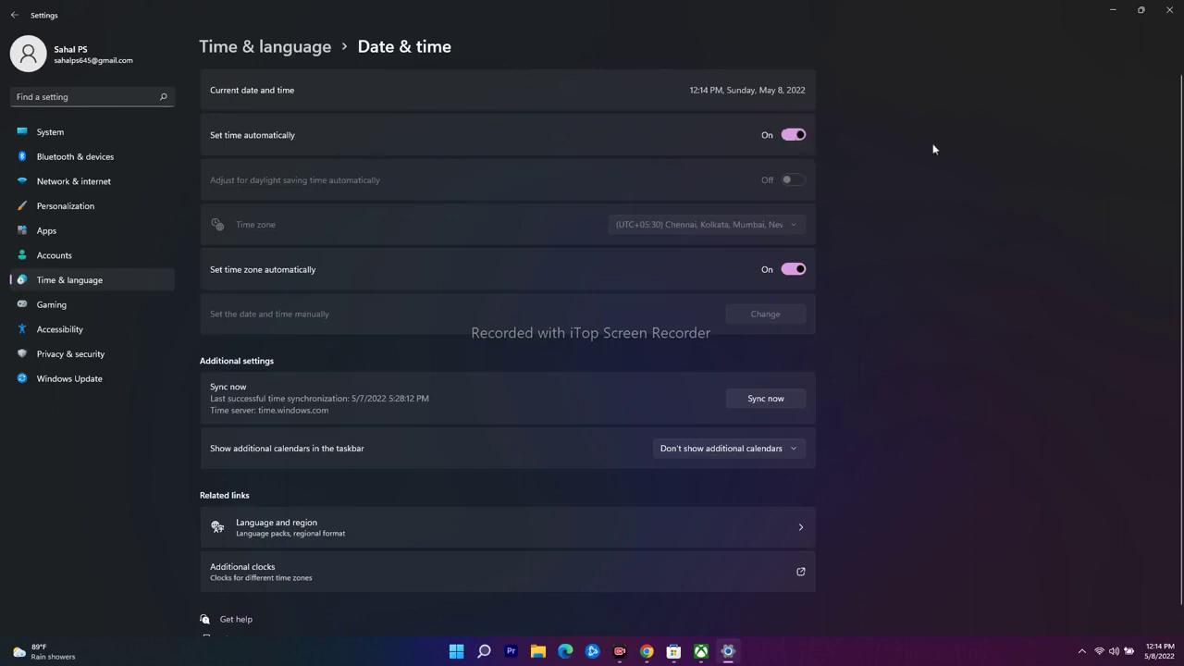
left_click(1170, 11)
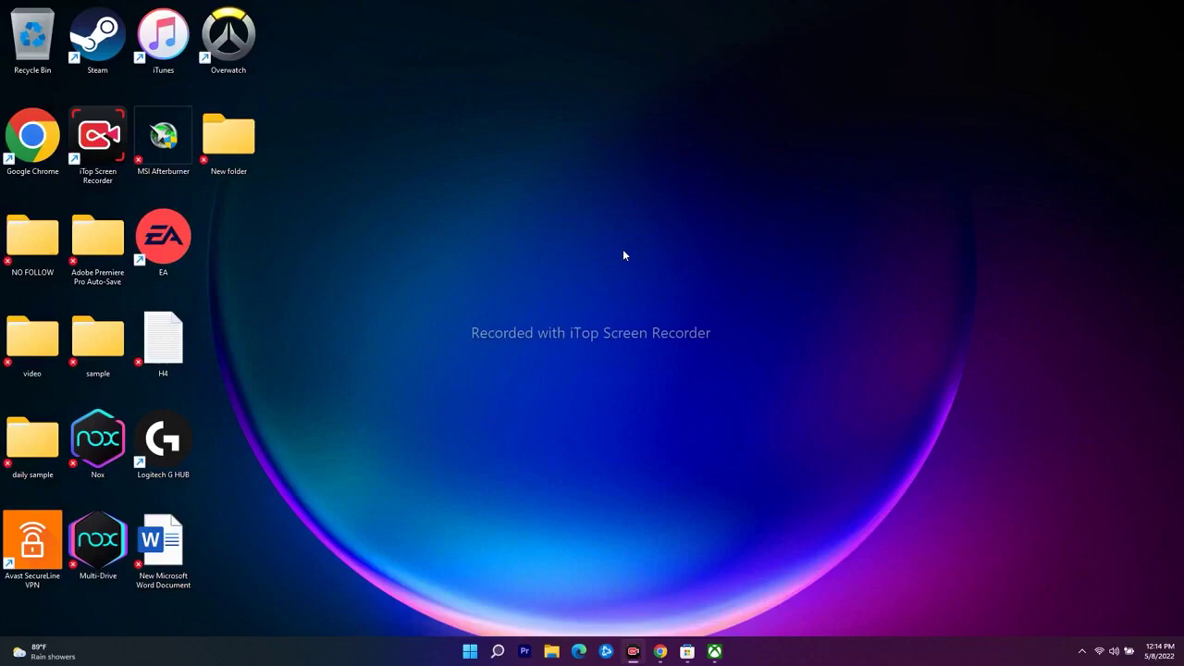
View the Xbox app and the Microsoft Store in turn as alternative sources for installing the game.
left_click(714, 651)
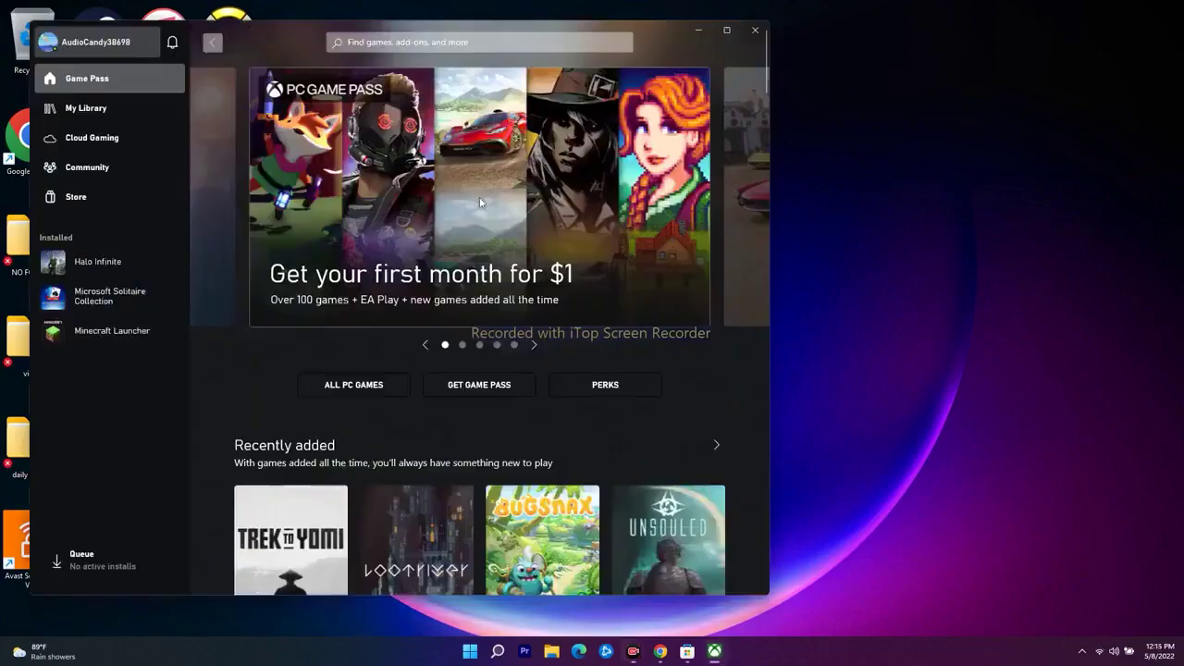
left_click(726, 31)
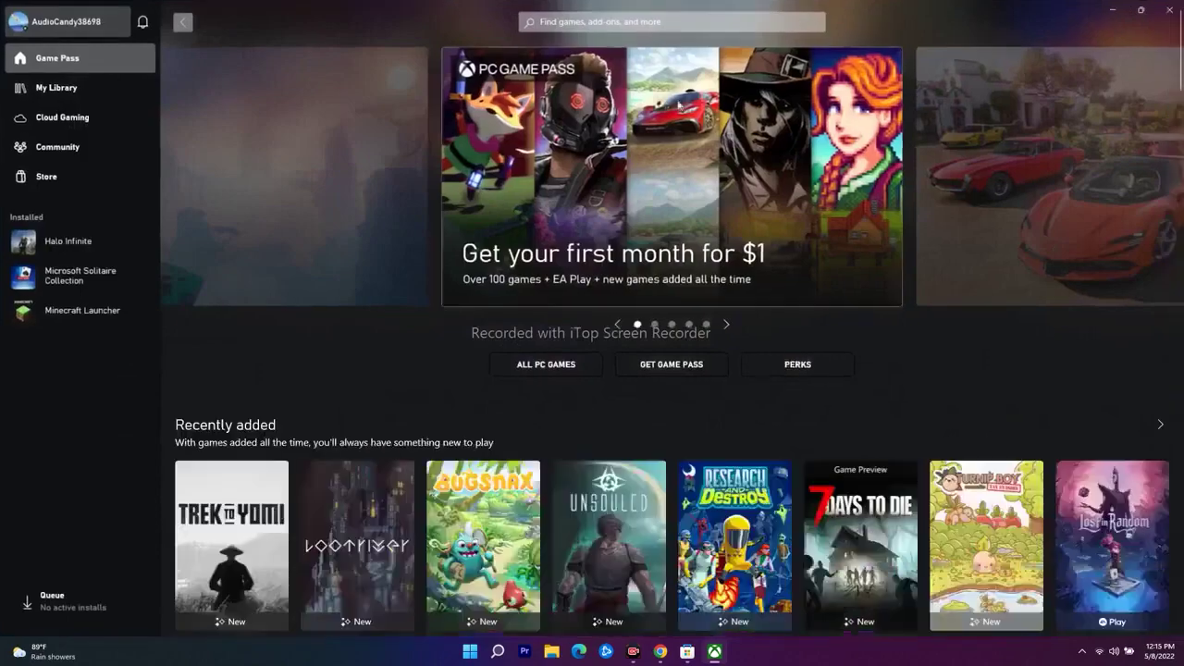
left_click(1115, 12)
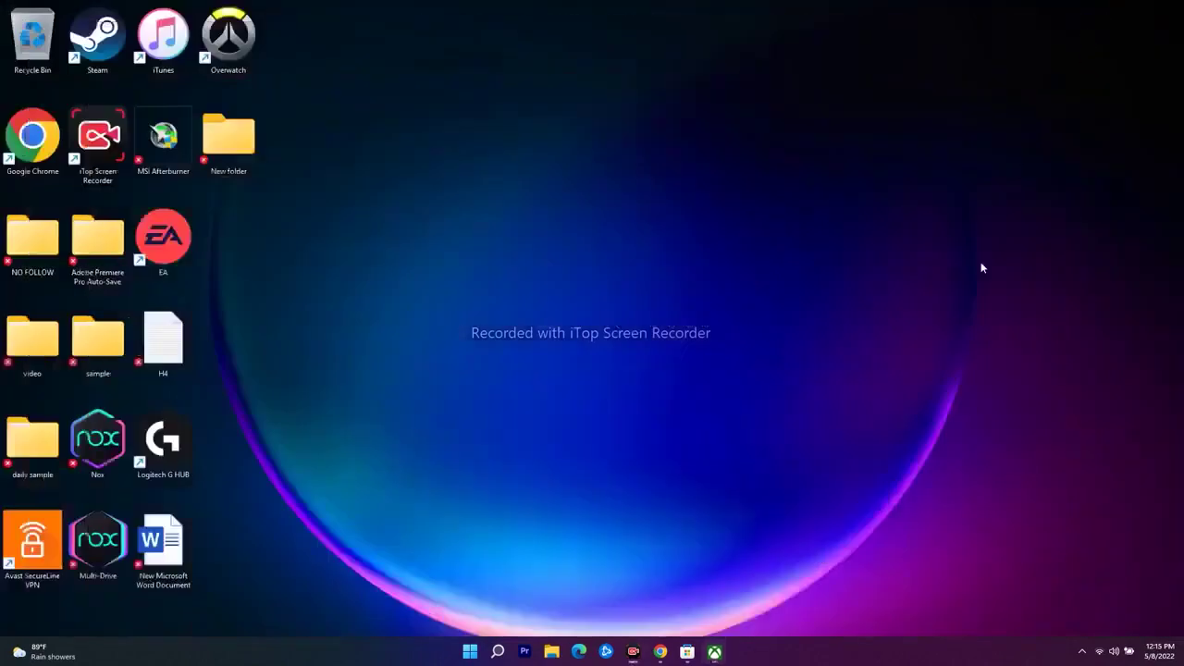
left_click(686, 651)
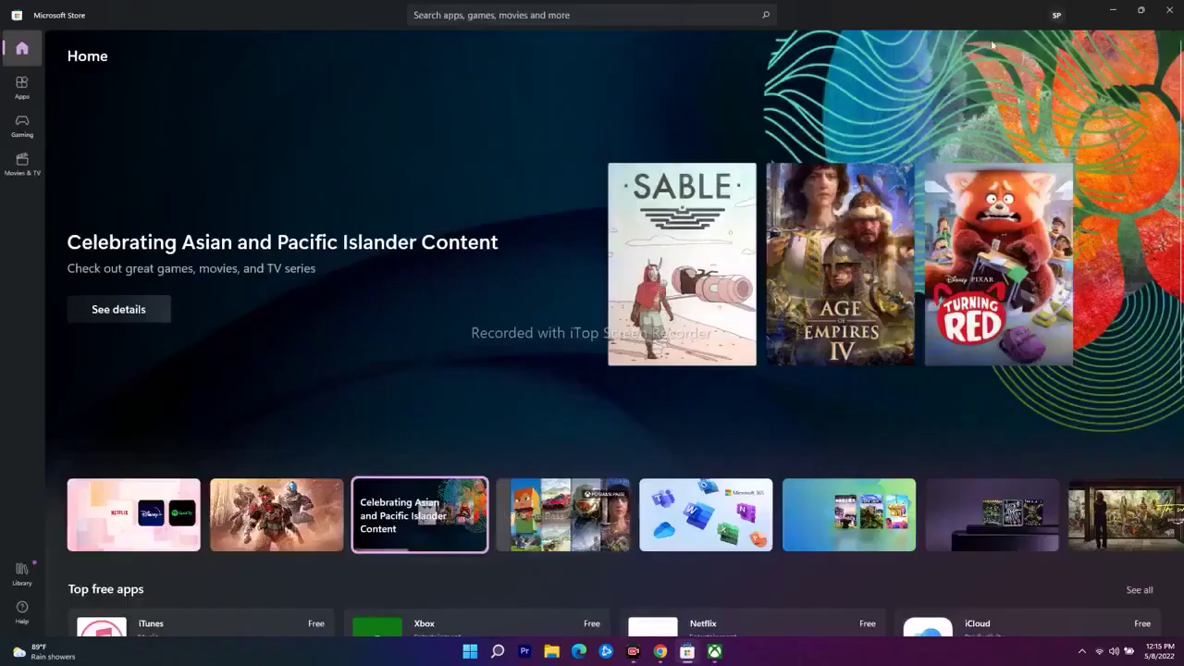
left_click(533, 13)
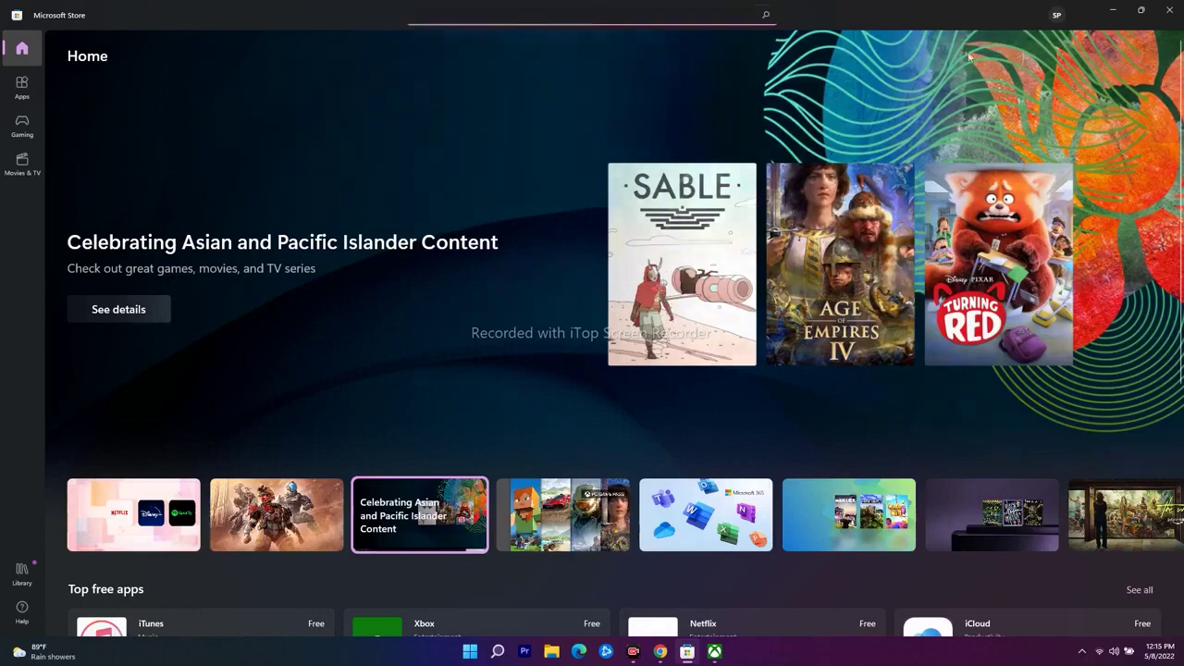
left_click(1103, 12)
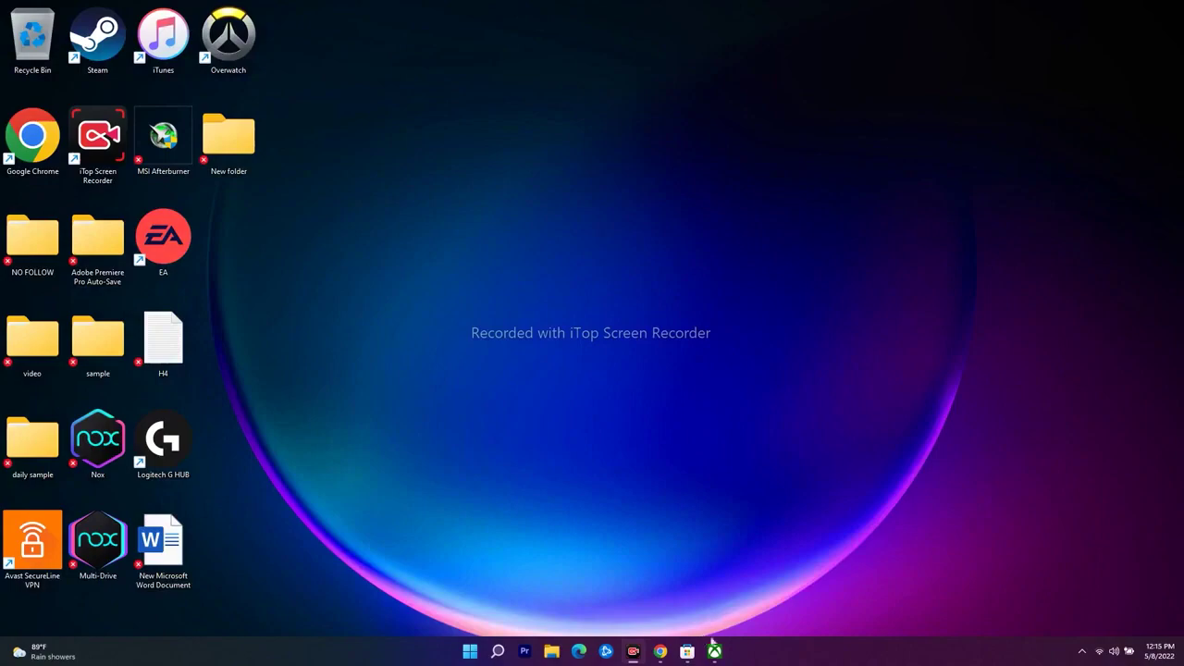
left_click(684, 652)
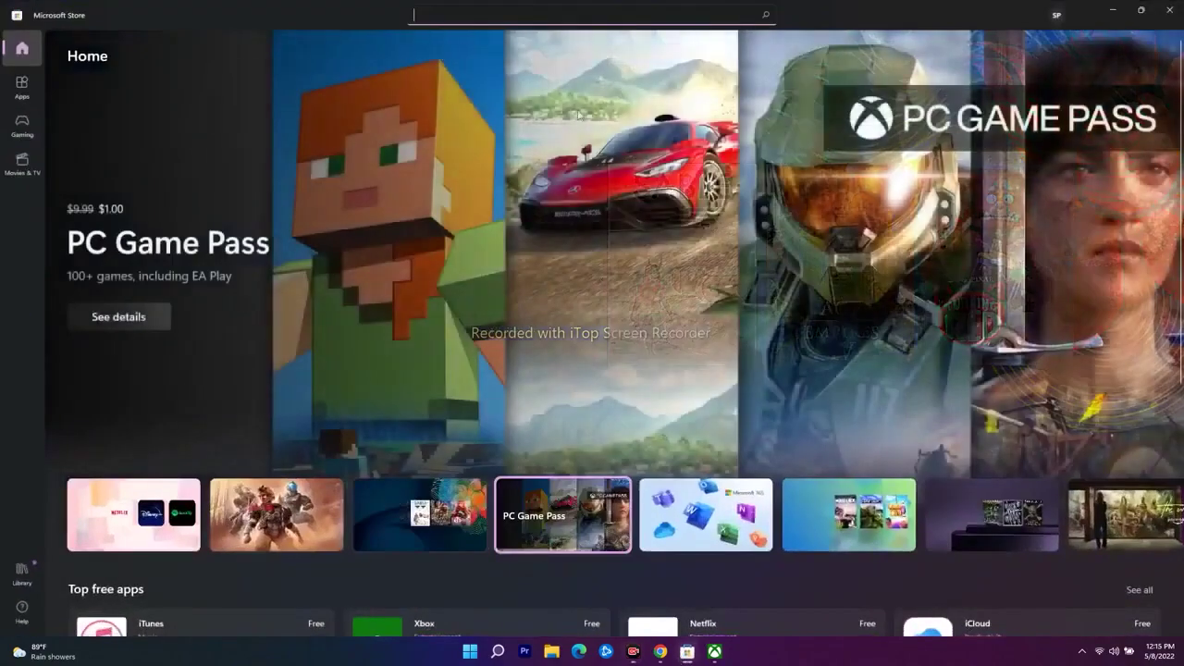
left_click(1112, 10)
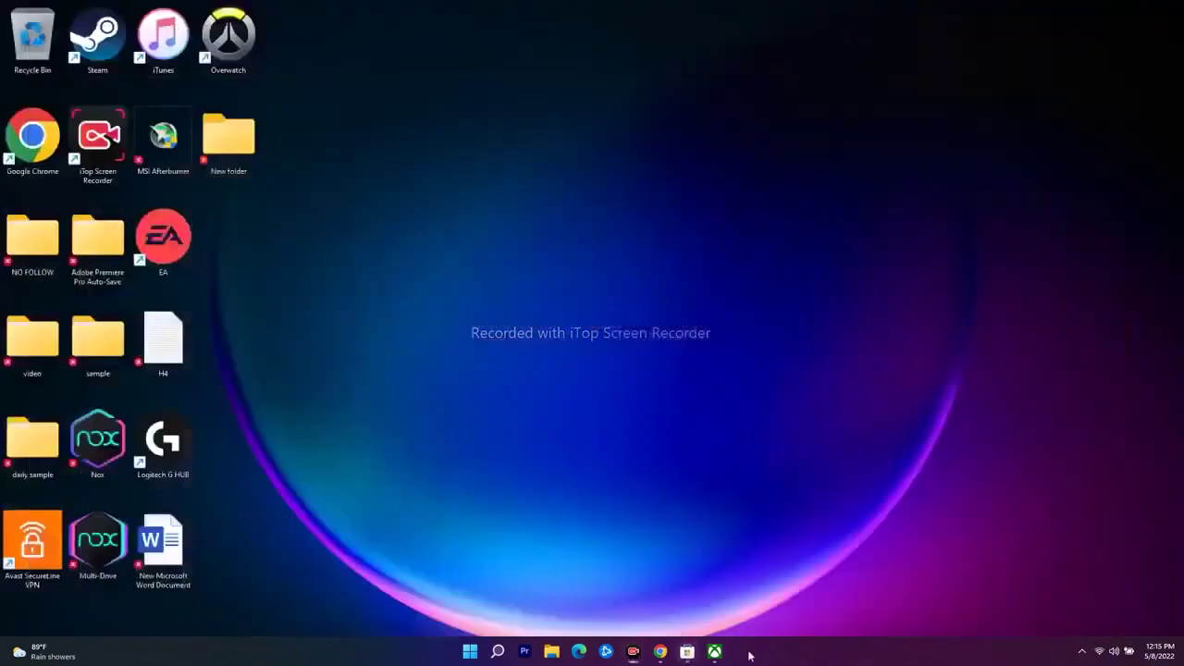
left_click(715, 652)
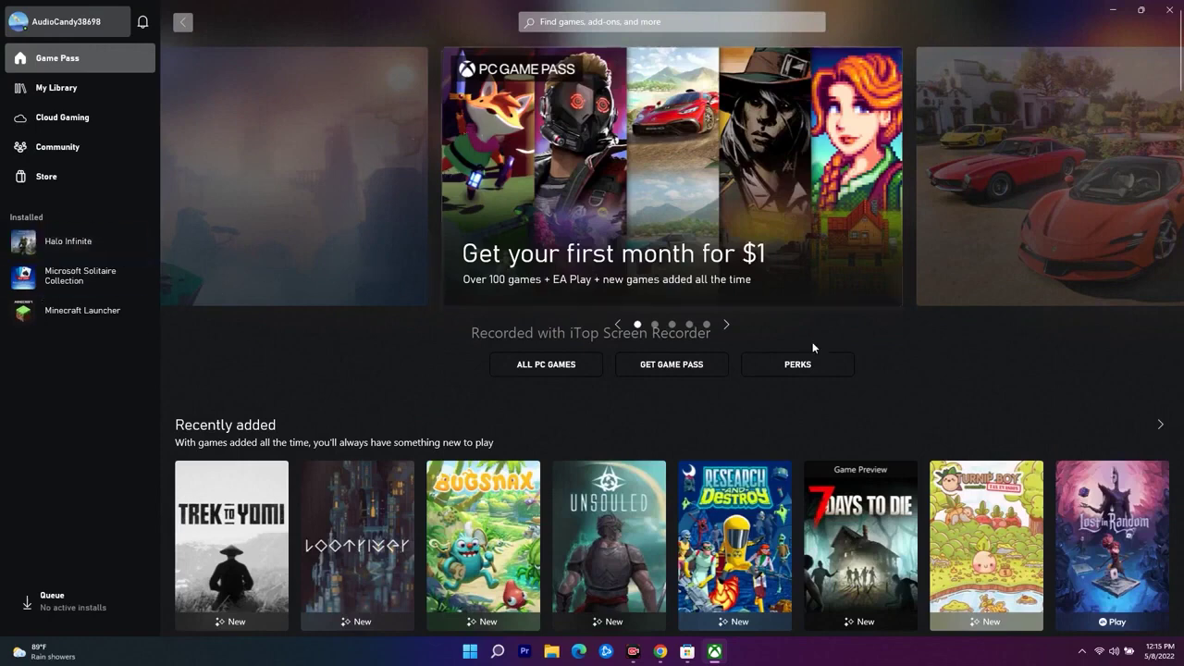
left_click(1108, 11)
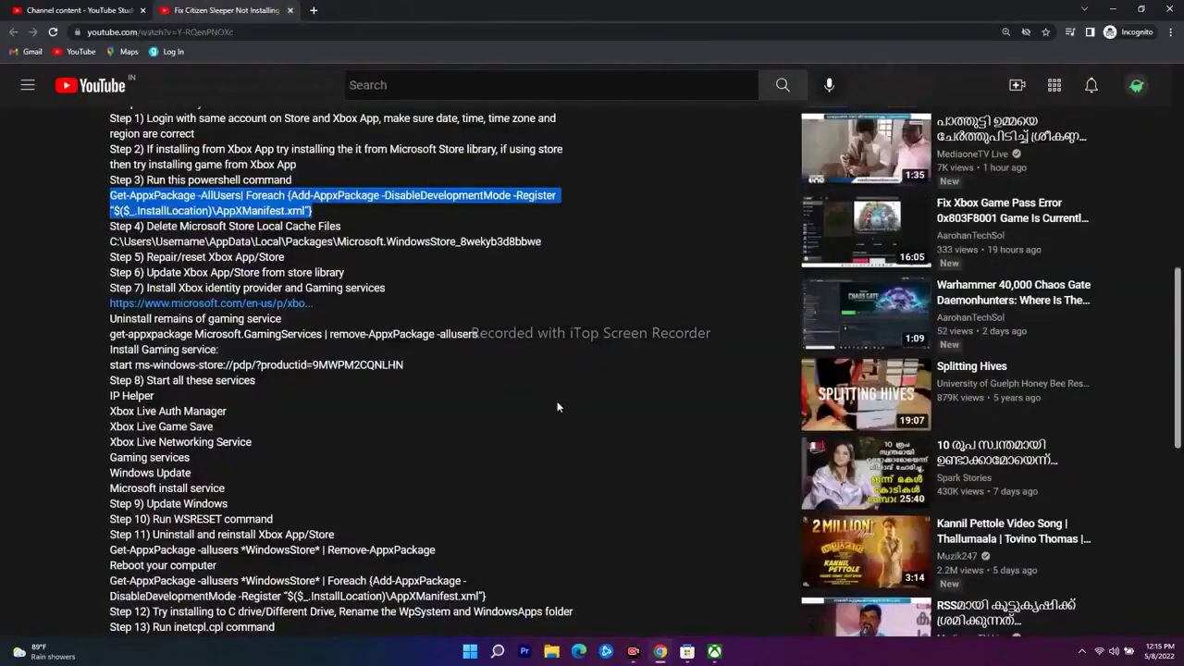
Copy the Step 3 Get-AppxPackage -AllUsers re-register command from the YouTube video description in Chrome.
left_click(260, 242)
left_click_drag(336, 213, 100, 202)
right_click(135, 200)
left_click(162, 213)
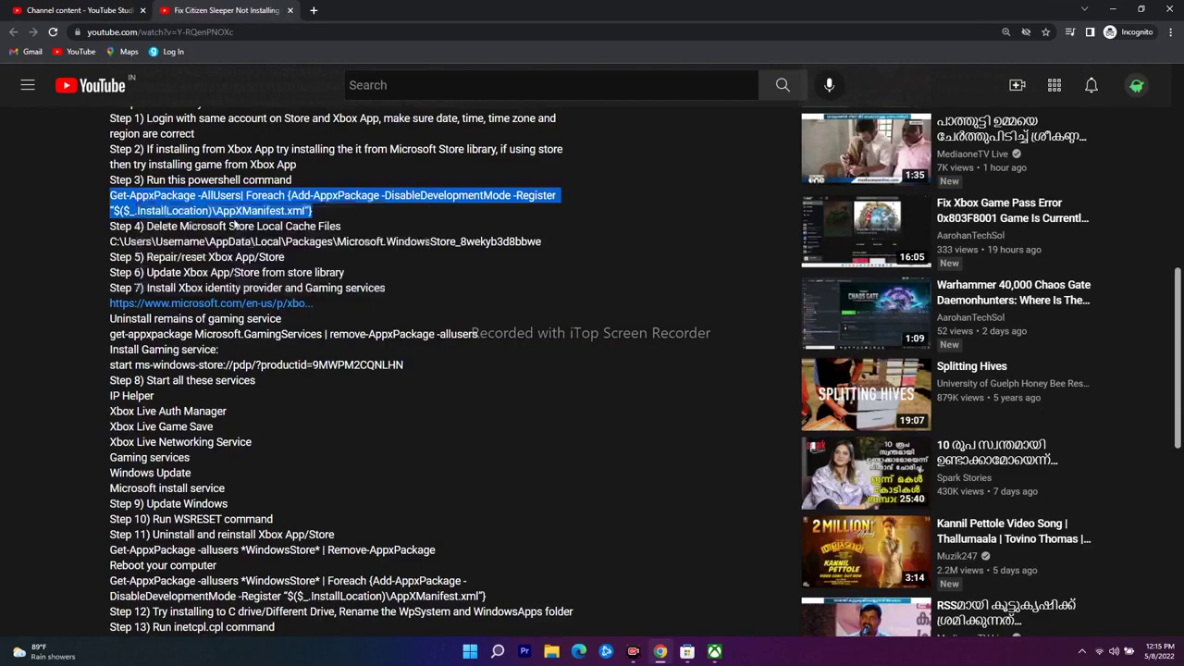
left_click(1112, 9)
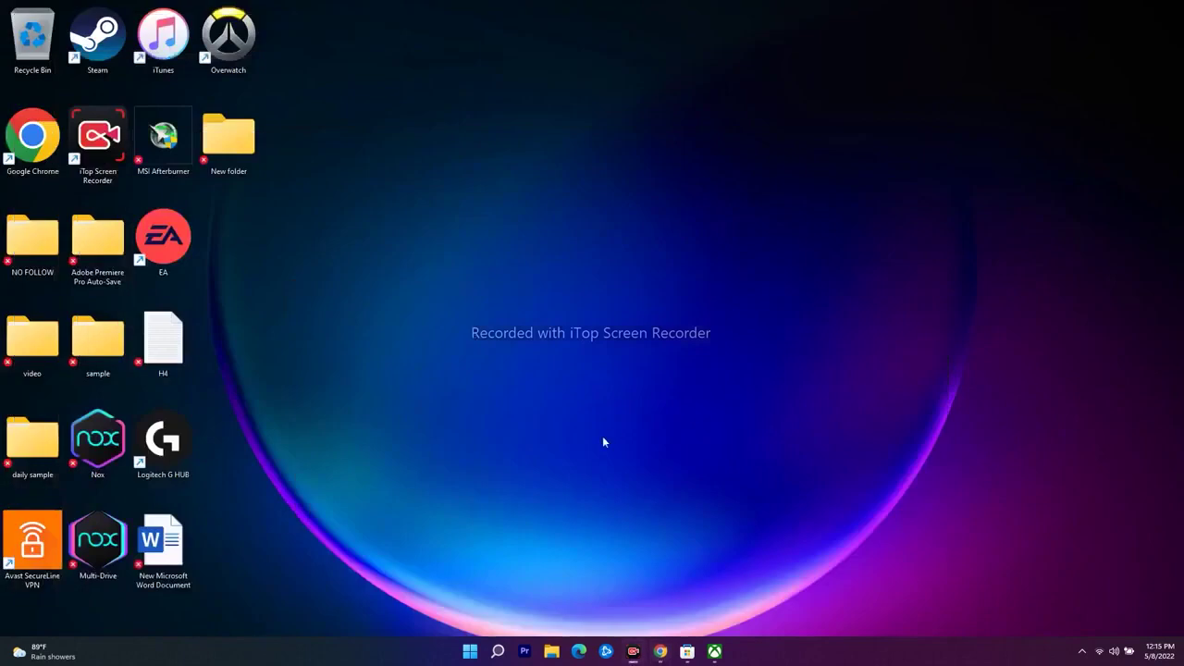
Search Windows for PowerShell and run it as administrator.
left_click(497, 651)
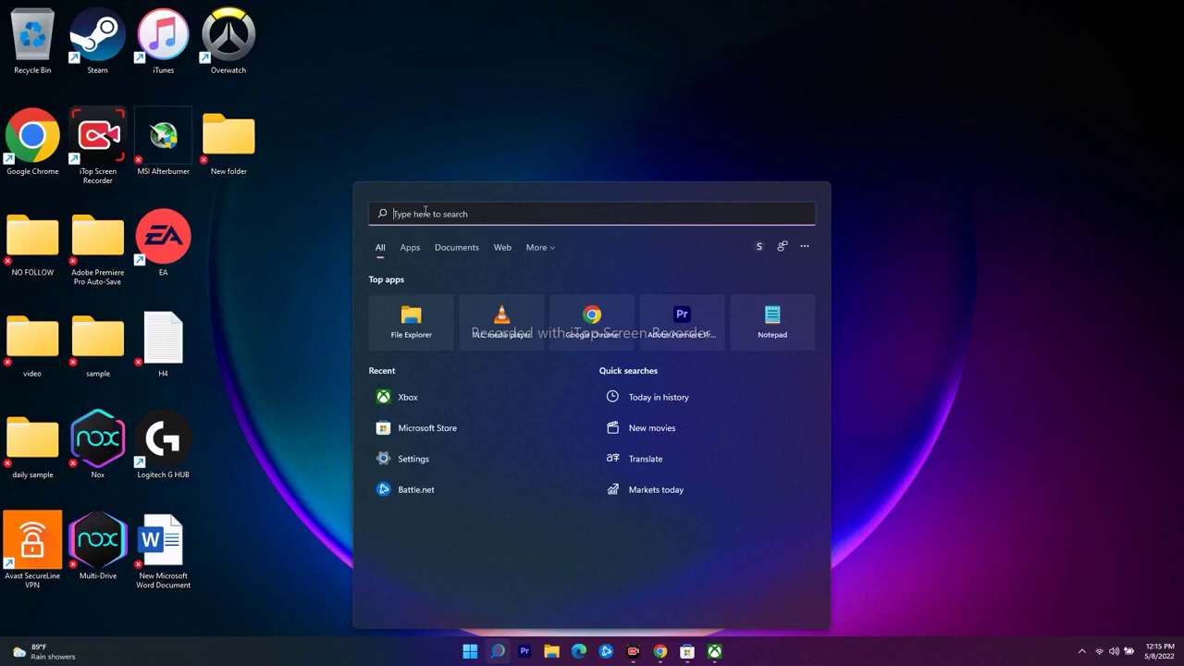
type("w")
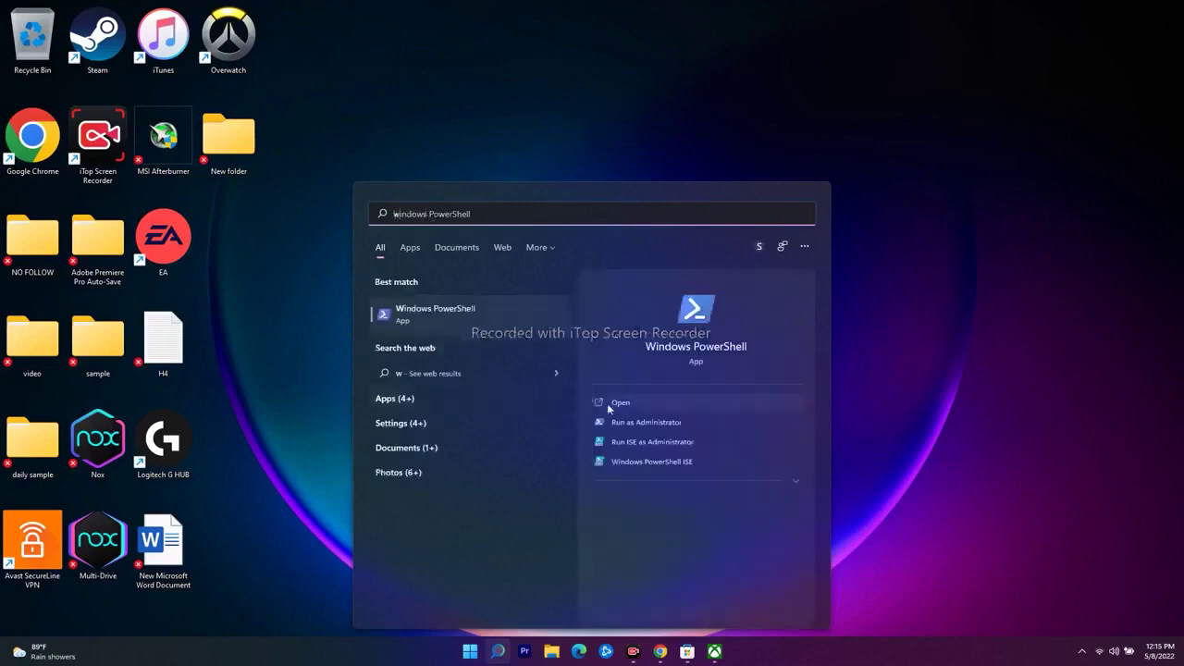
left_click(632, 424)
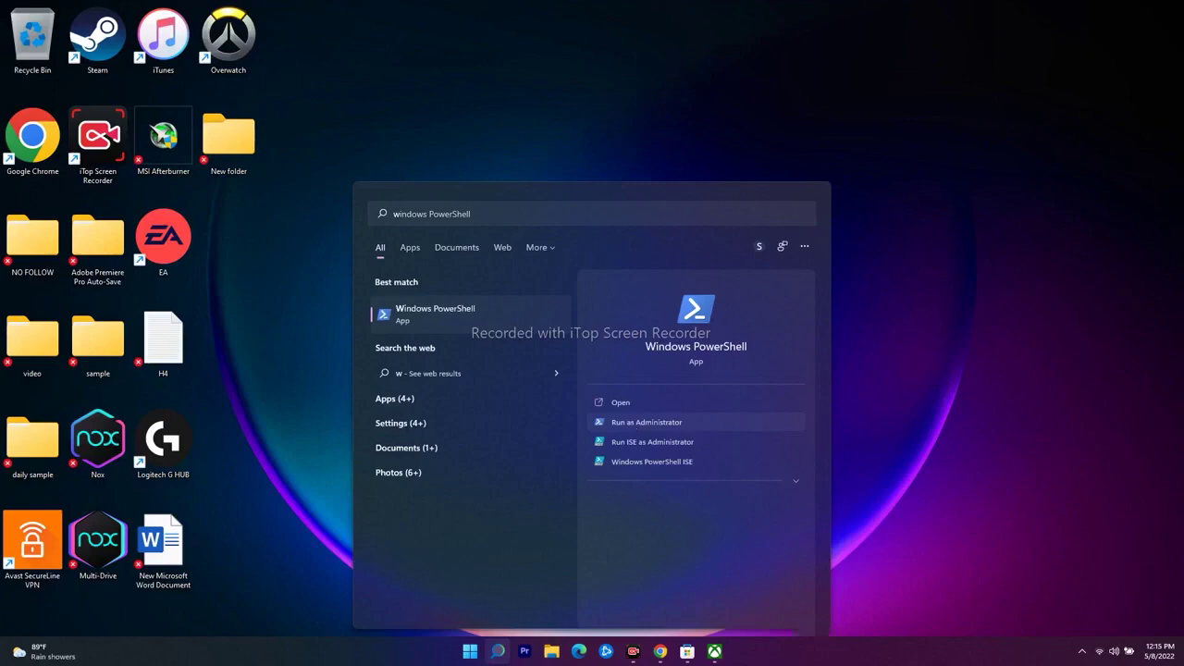
Run the copied Get-AppxPackage -AllUsers re-register command in the administrator PowerShell window and close the window.
key("ctrl+v")
key("Return")
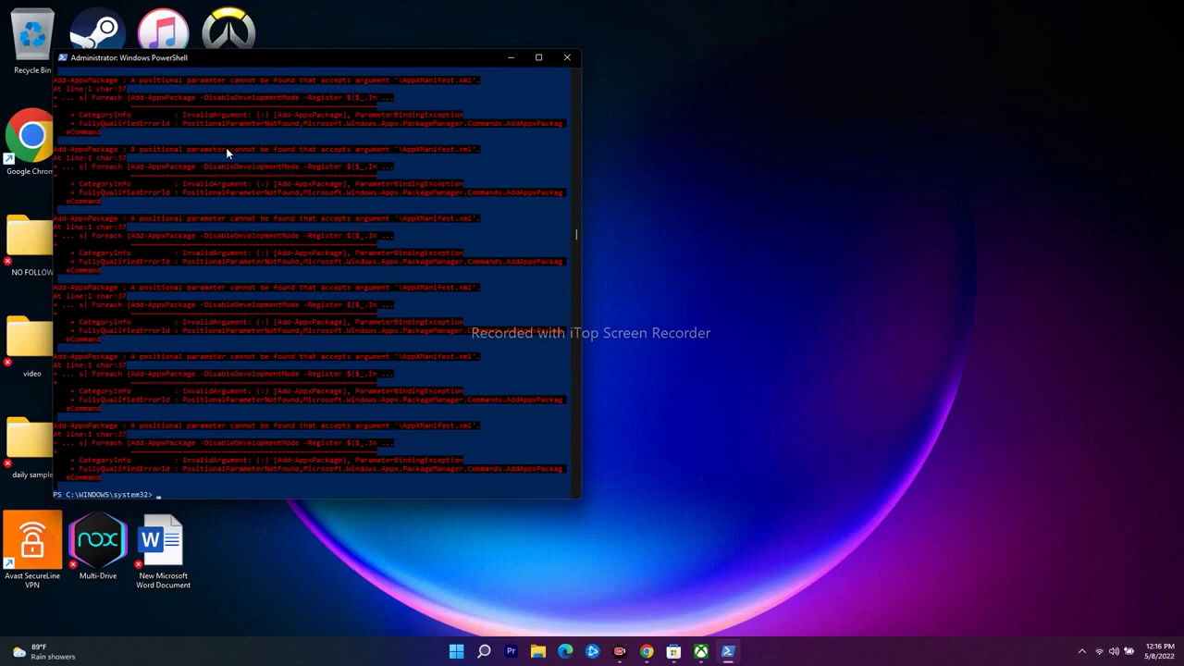
left_click(567, 60)
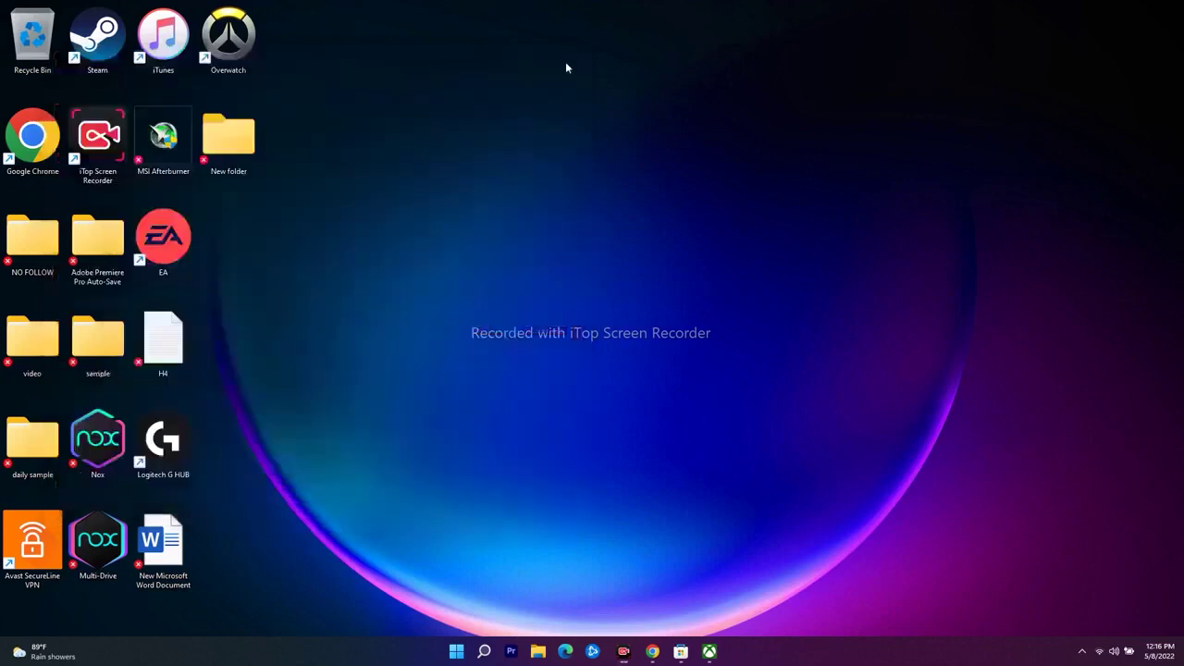
left_click(470, 651)
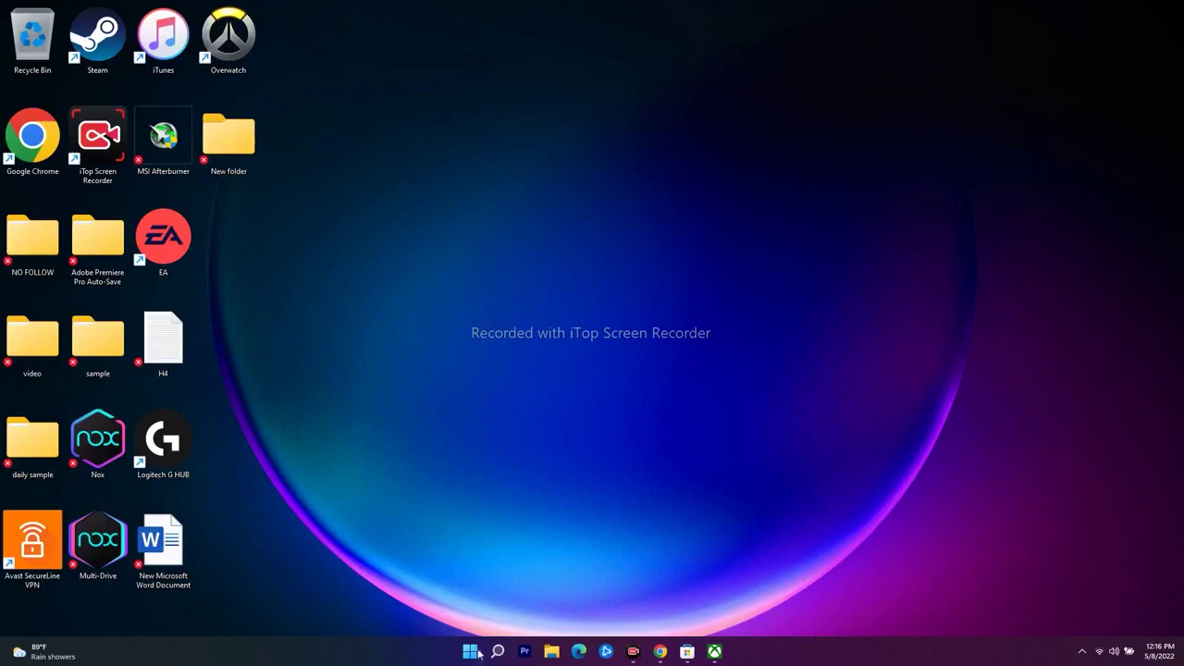
left_click(880, 525)
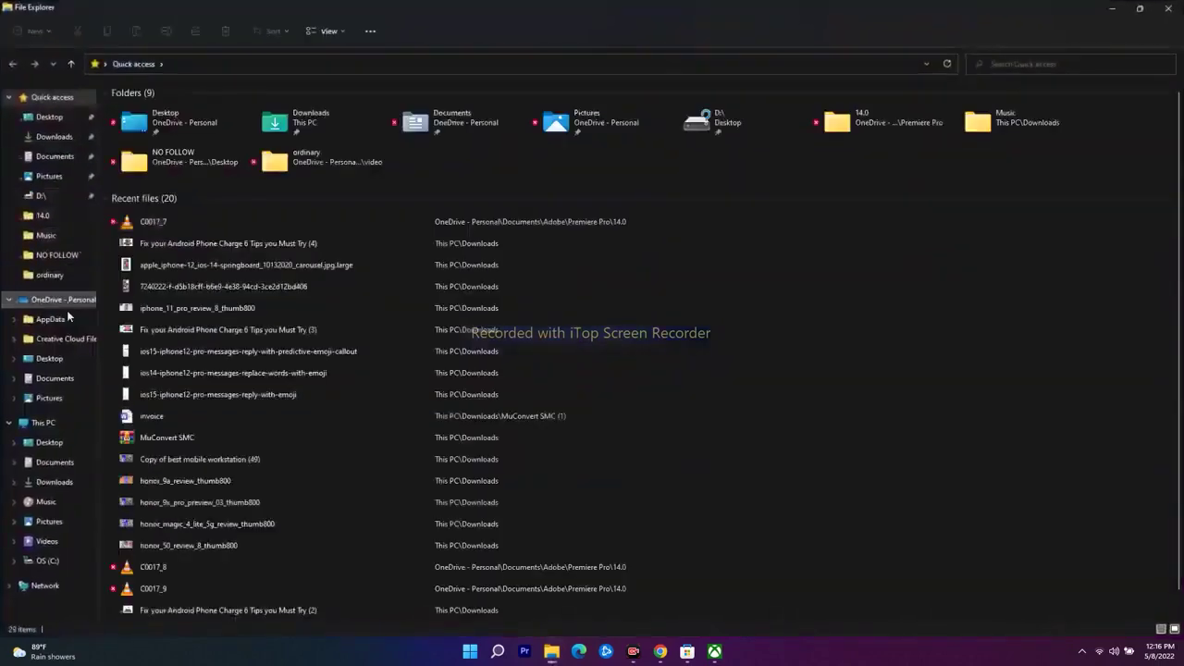
Open the AppData folder inside the current user's profile folder under Users on the C: drive.
left_click(46, 421)
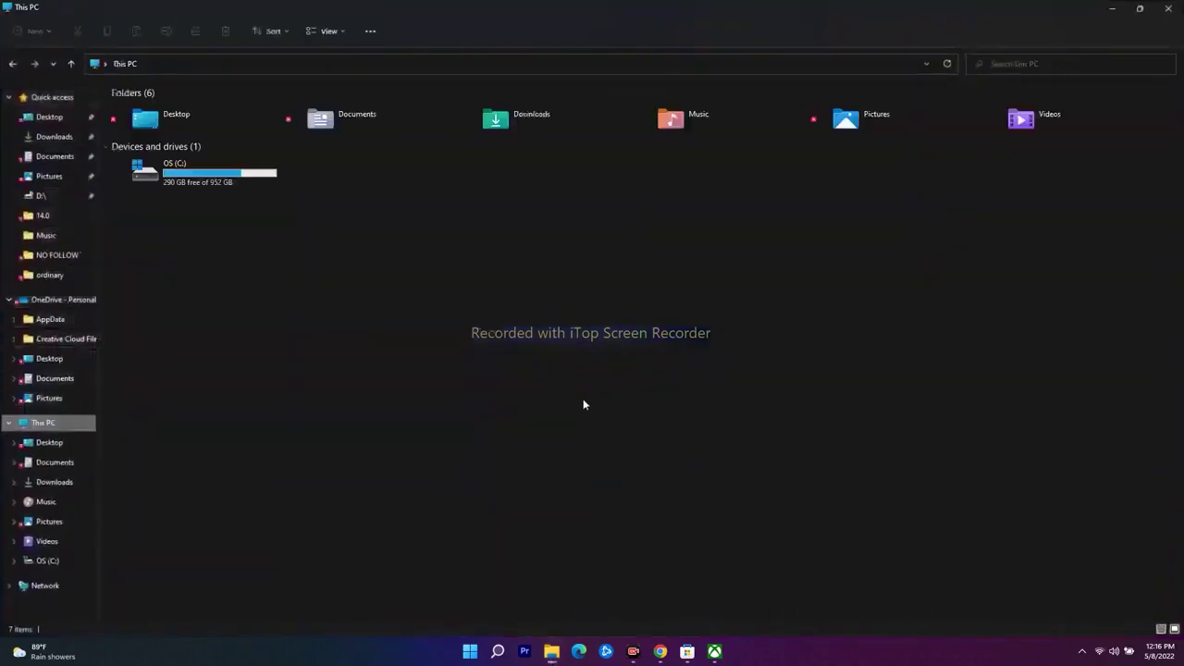
double_click(206, 177)
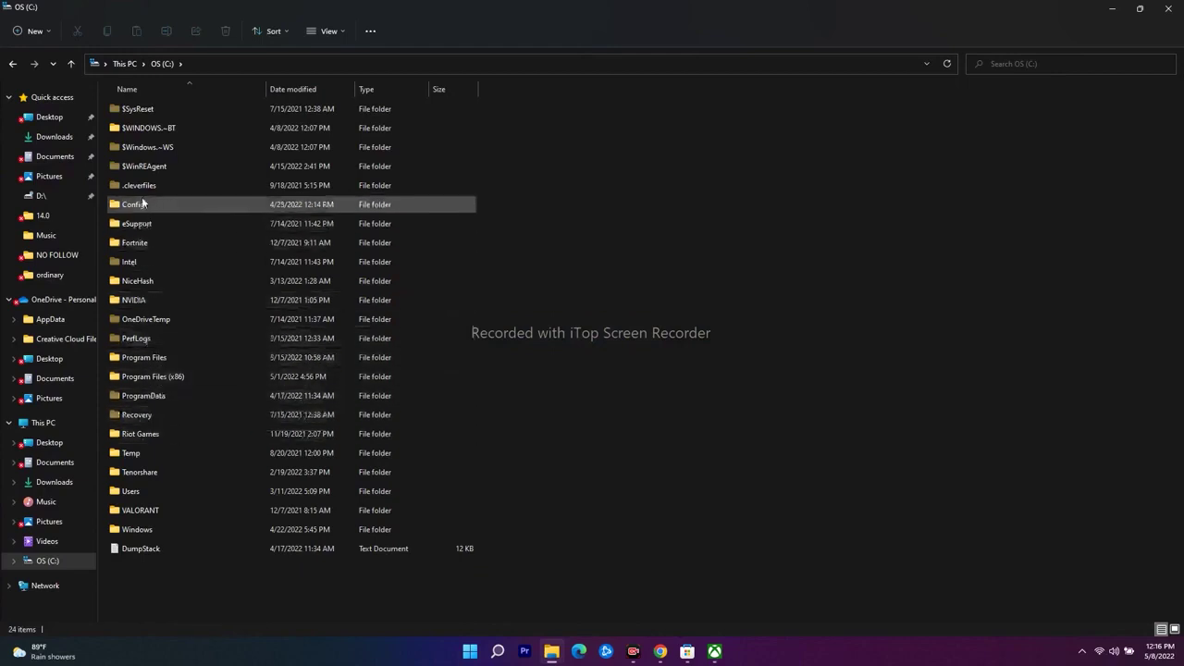
double_click(131, 492)
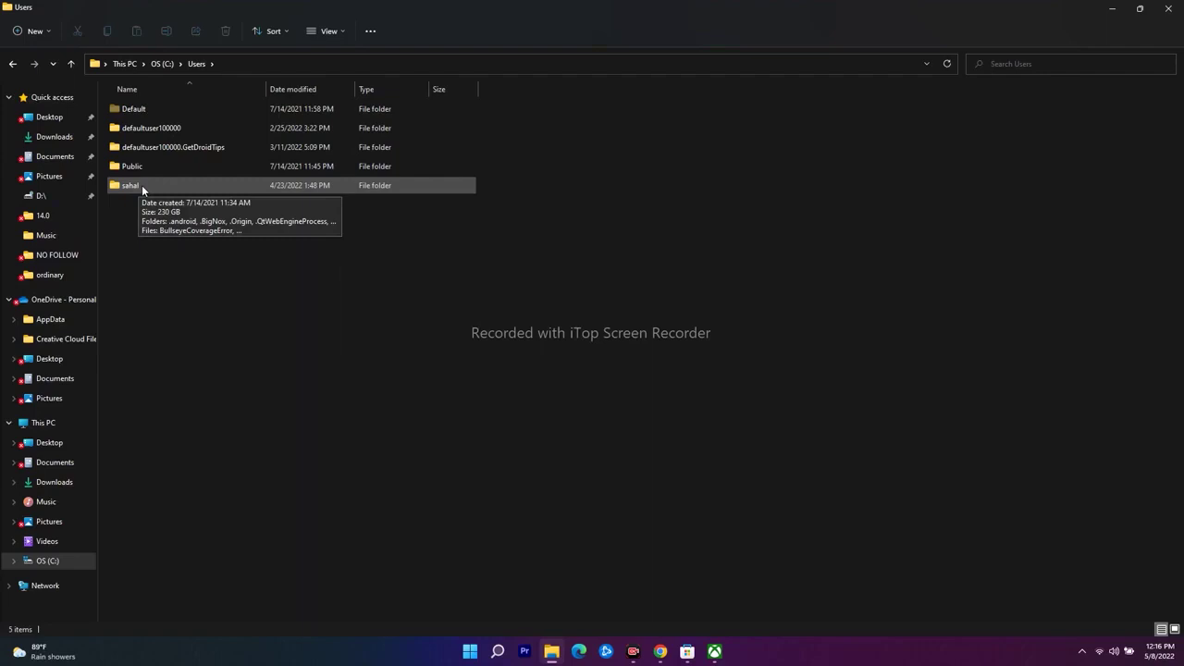
double_click(130, 186)
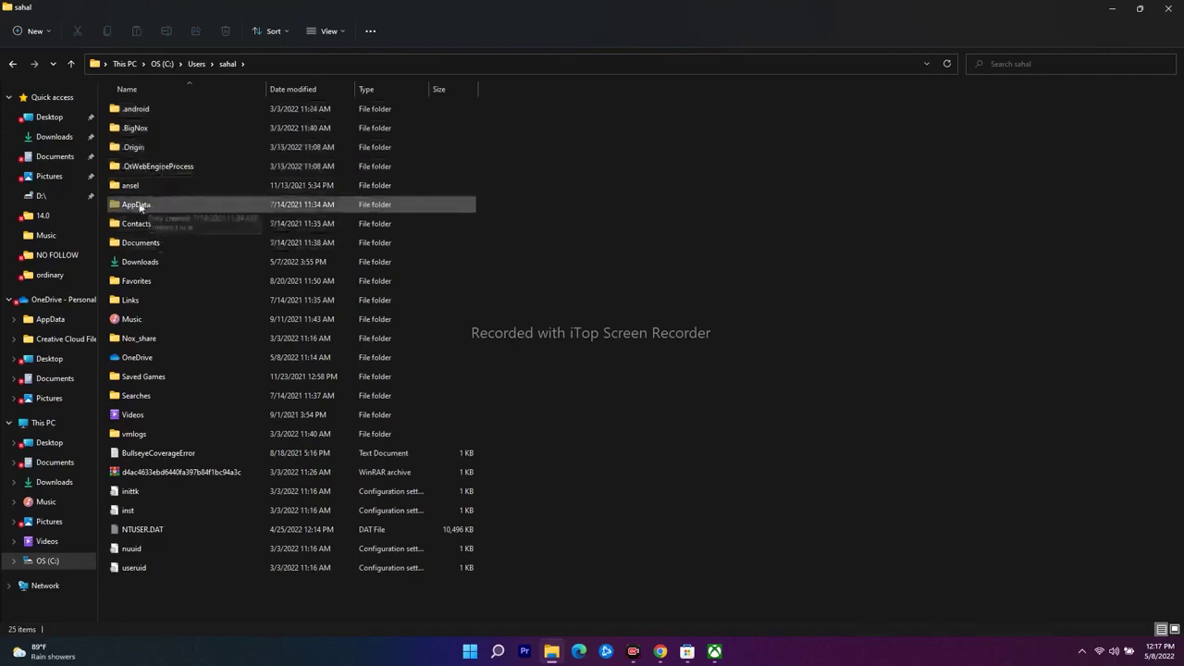
double_click(136, 205)
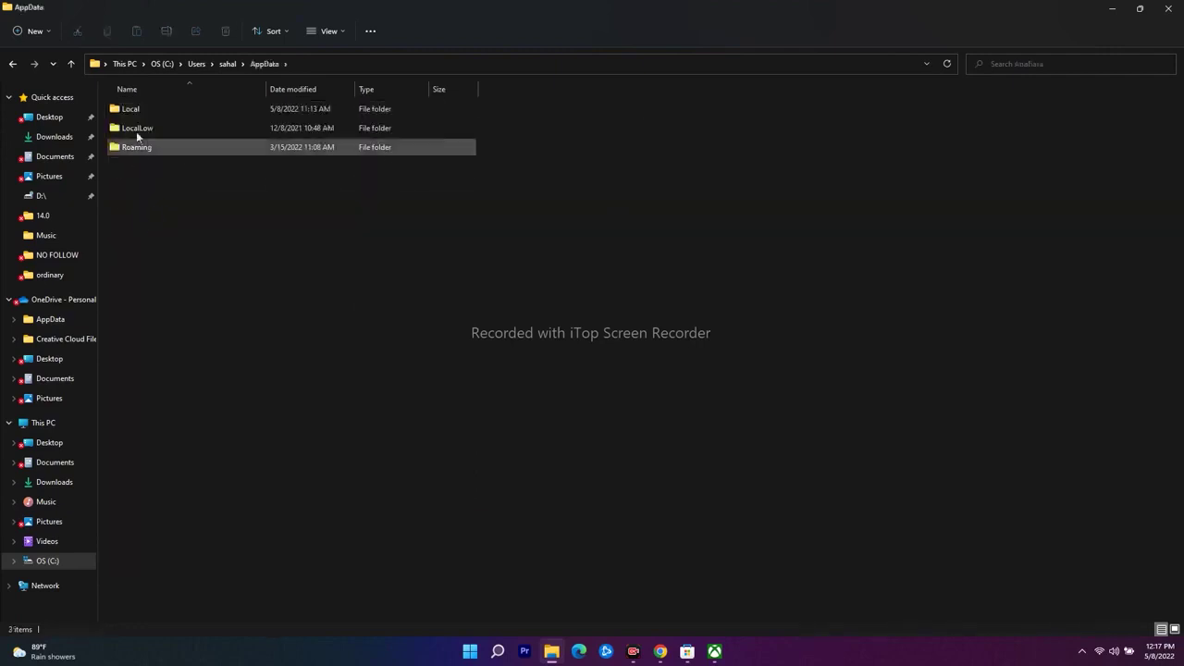
Look through AppData's Local, LocalLow and Roaming folders, including the Microsoft folder inside LocalLow.
double_click(143, 111)
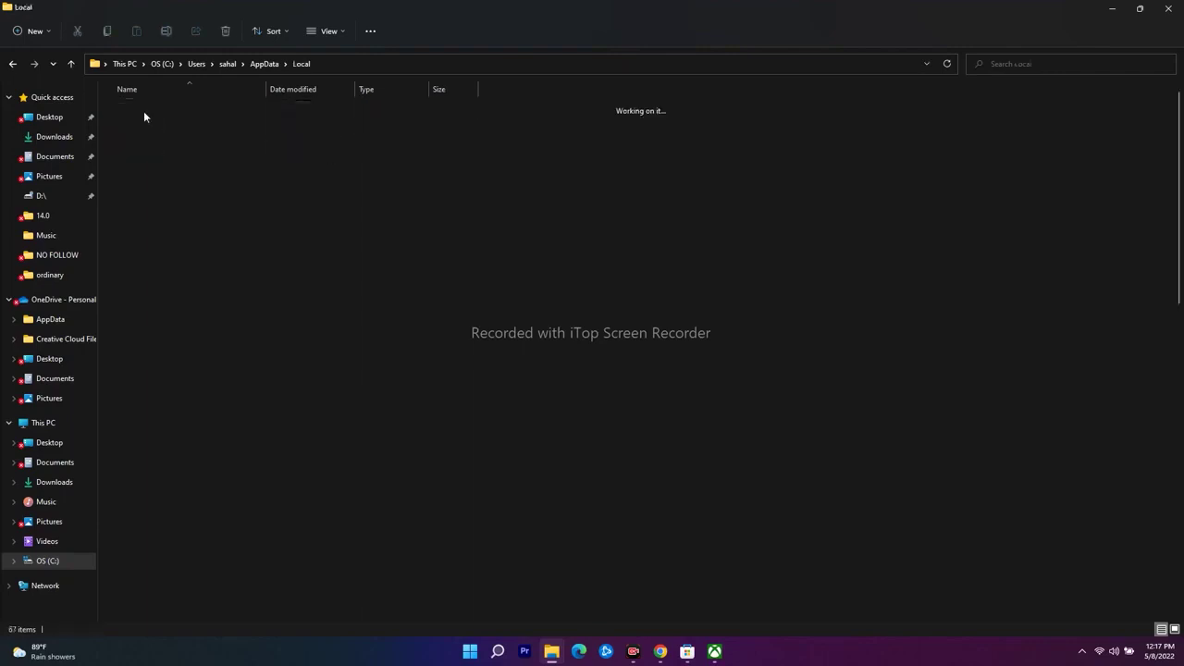
left_click(13, 65)
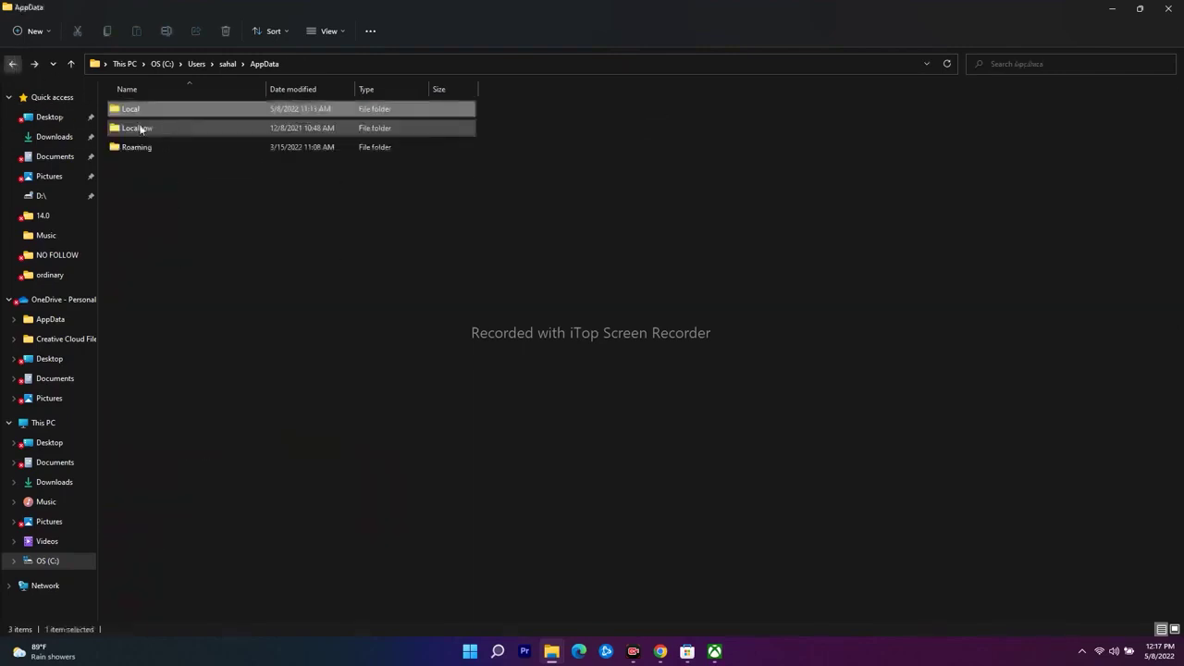
double_click(147, 129)
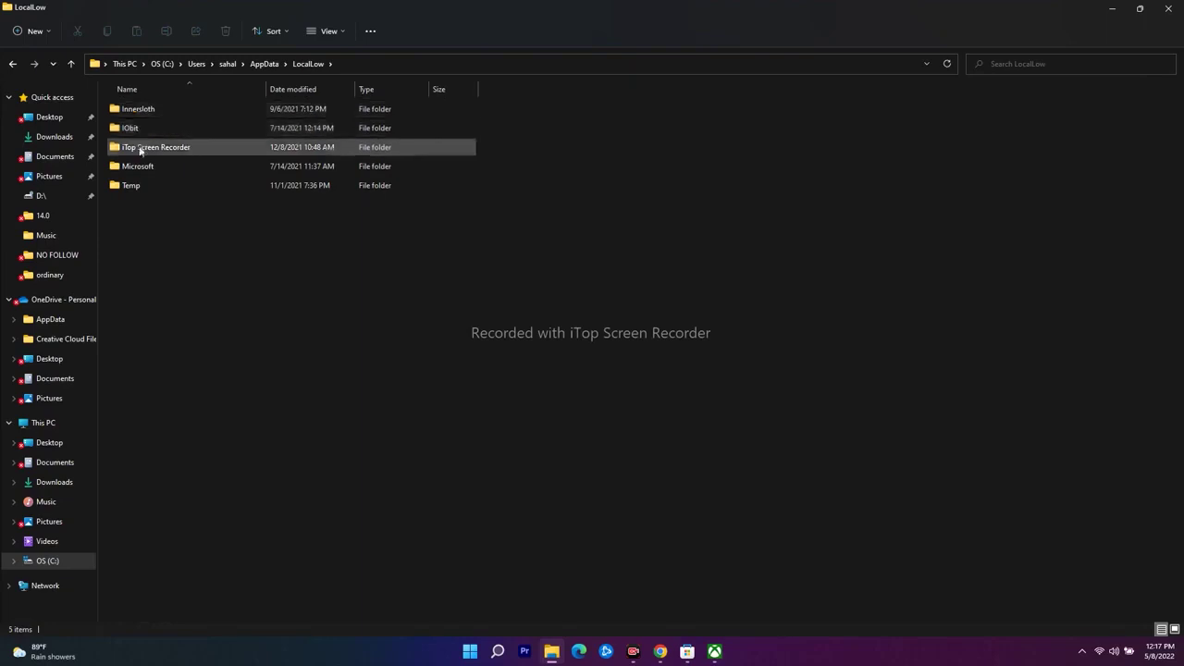
left_click(148, 169)
double_click(148, 169)
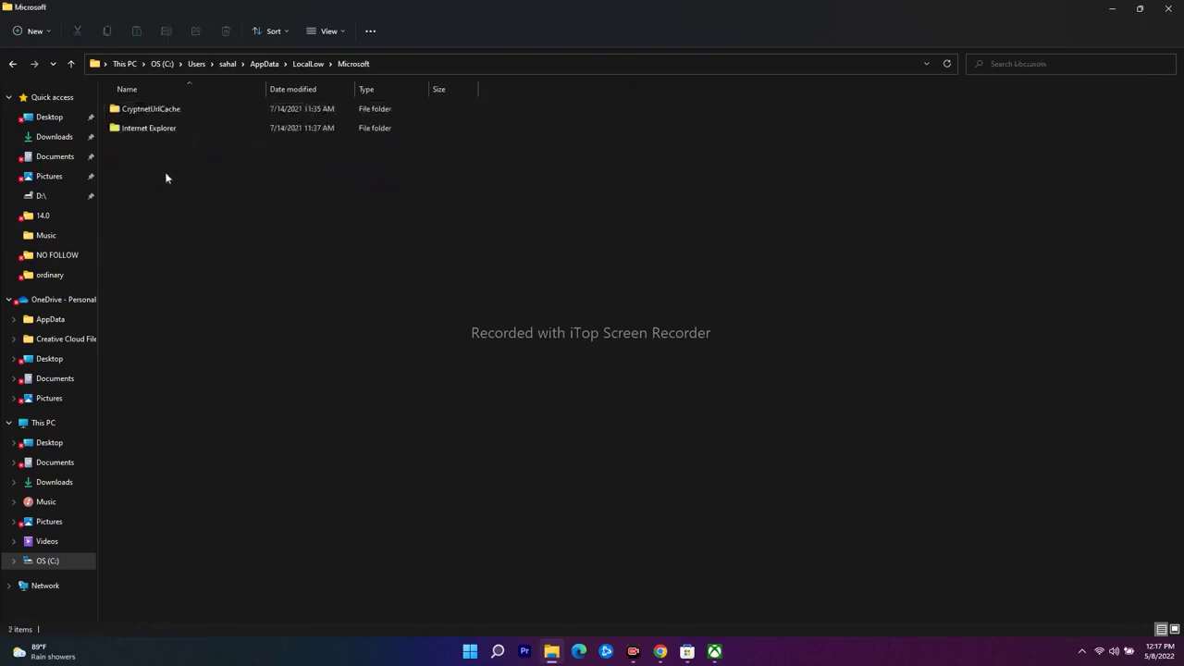
left_click(13, 65)
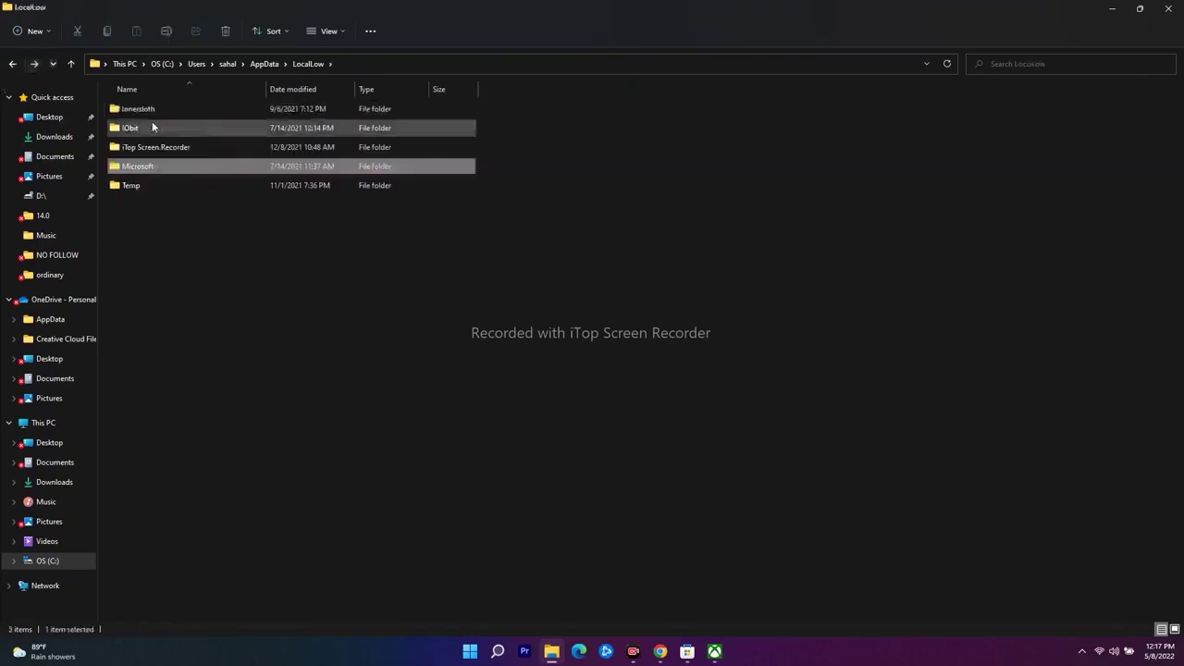
left_click(13, 64)
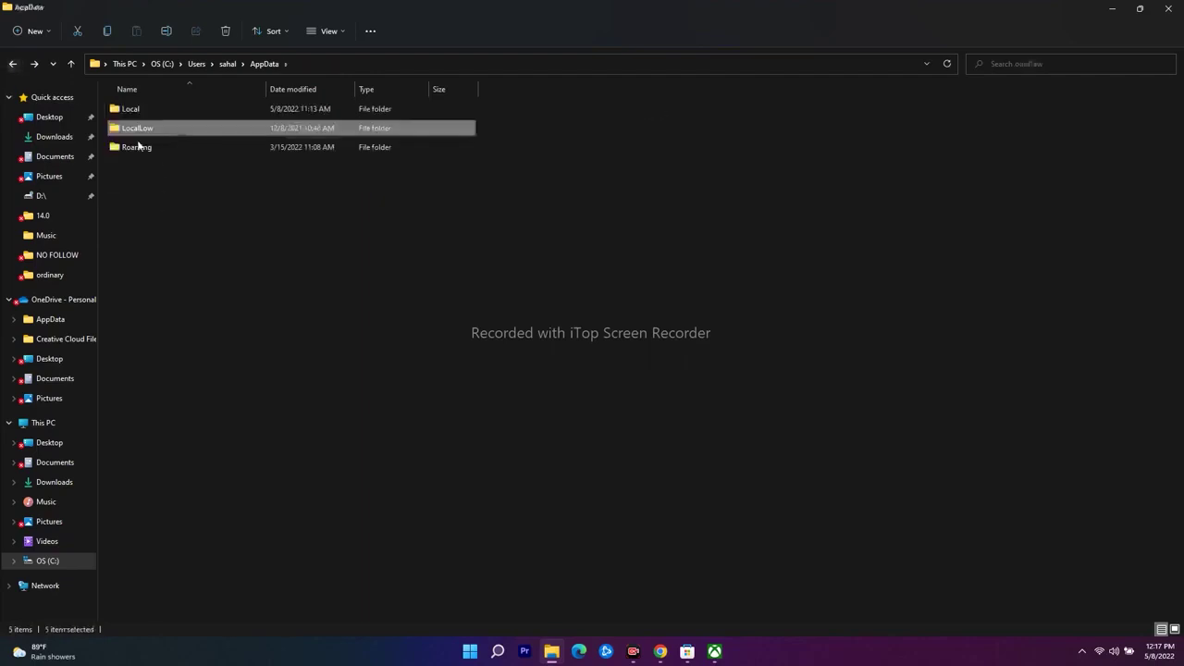
left_click(153, 150)
double_click(154, 150)
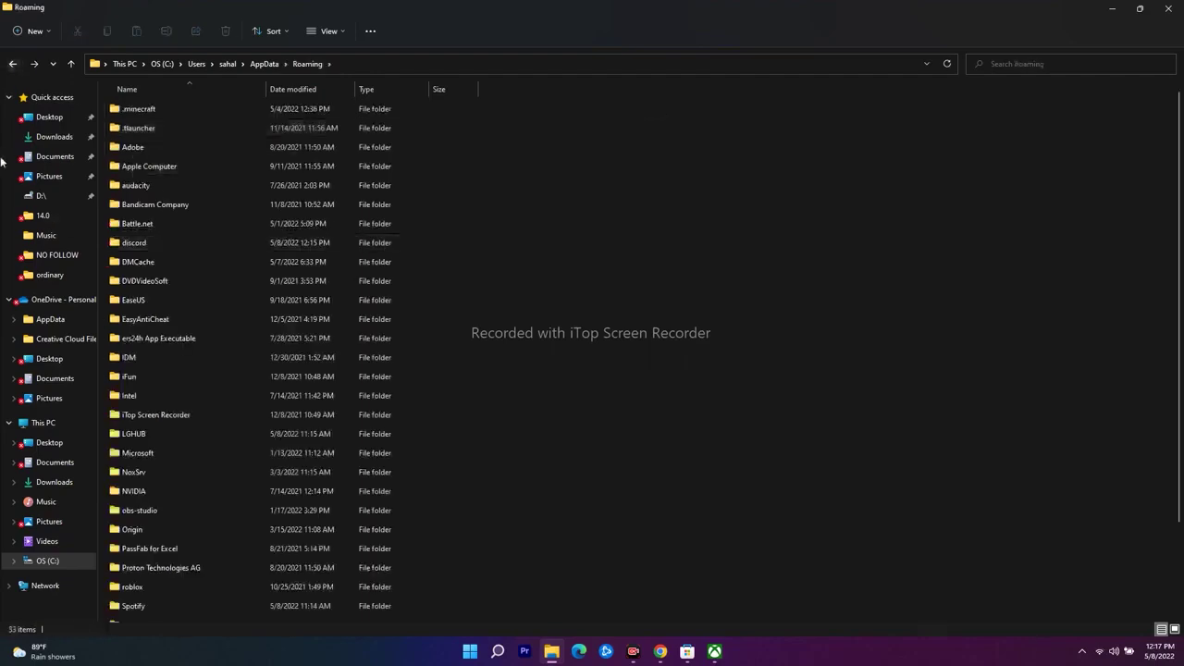
left_click(13, 64)
Open the Packages folder inside AppData's Local folder.
double_click(159, 107)
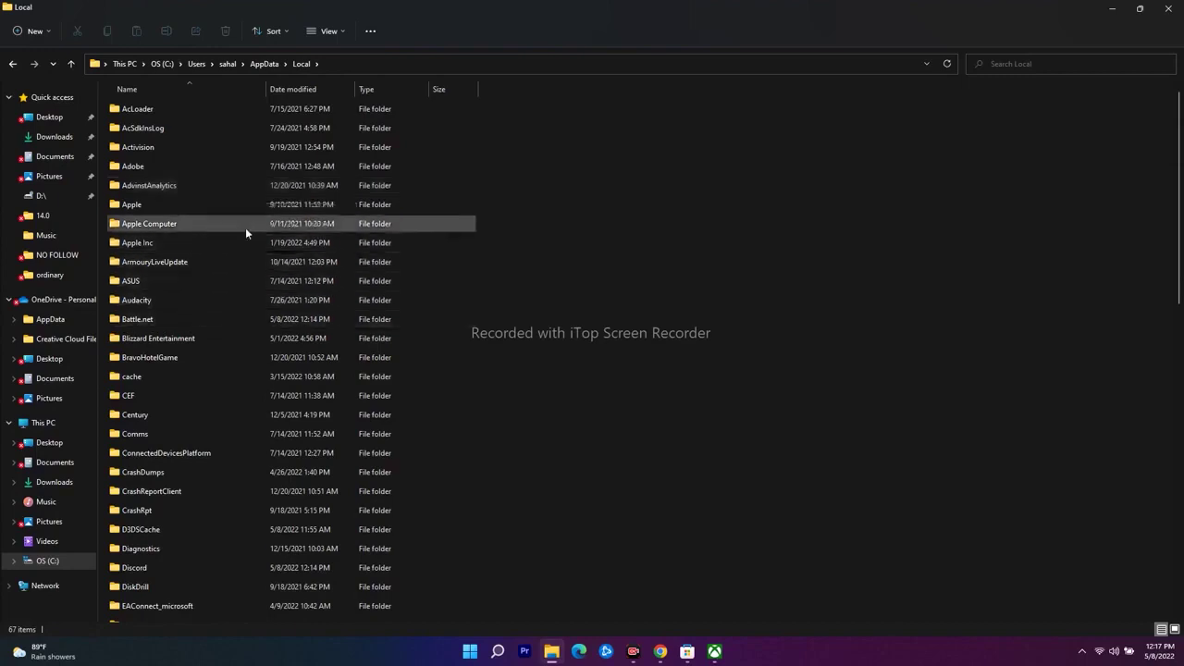
scroll(245, 228, "down", 8)
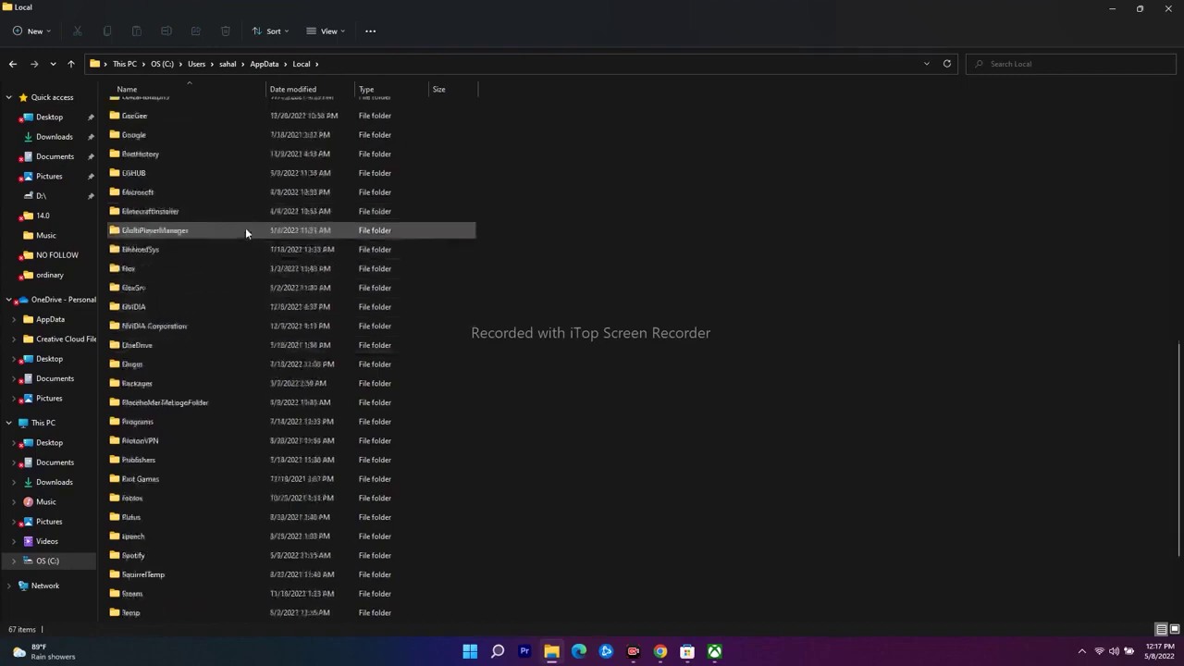
left_click(156, 377)
double_click(155, 383)
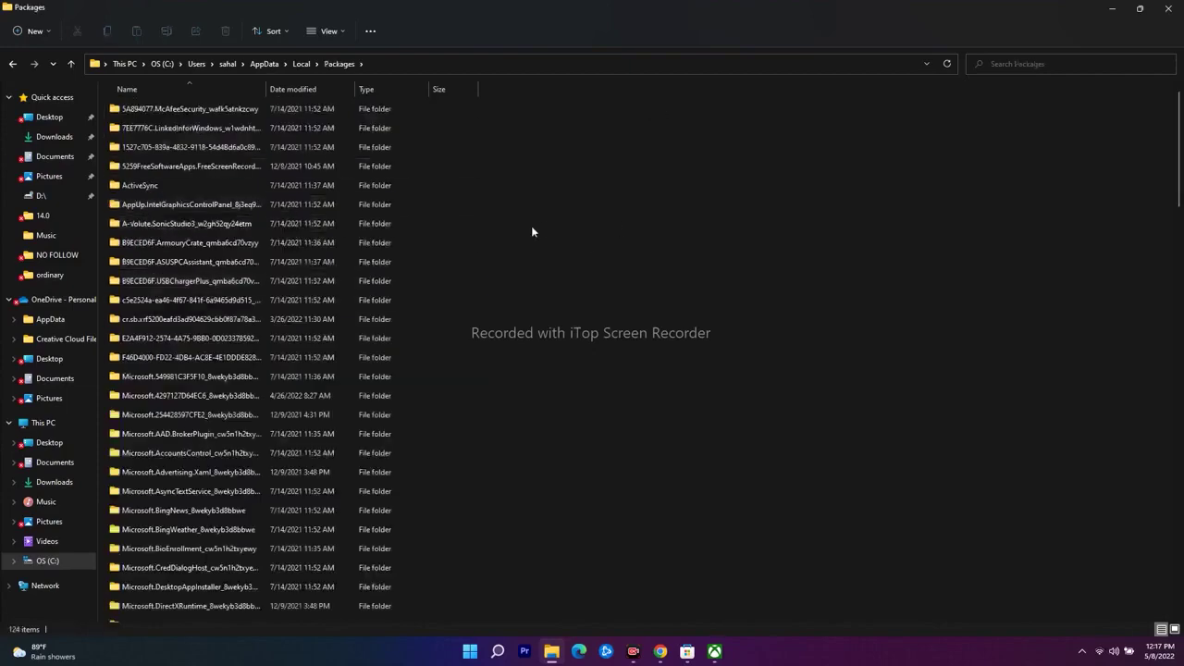
Find the MicrosoftTeams_8wekyb3d8bbwe folder among the packages and open its LocalCache folder.
scroll(532, 231, "down", 20)
scroll(559, 244, "down", 10)
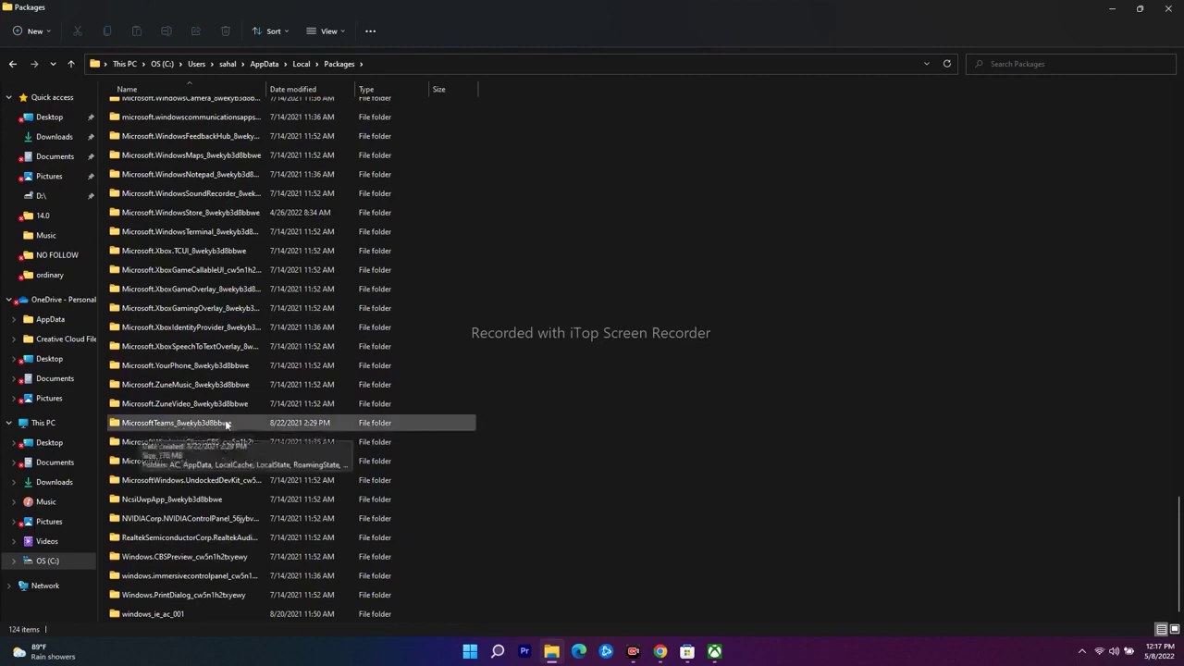
double_click(197, 424)
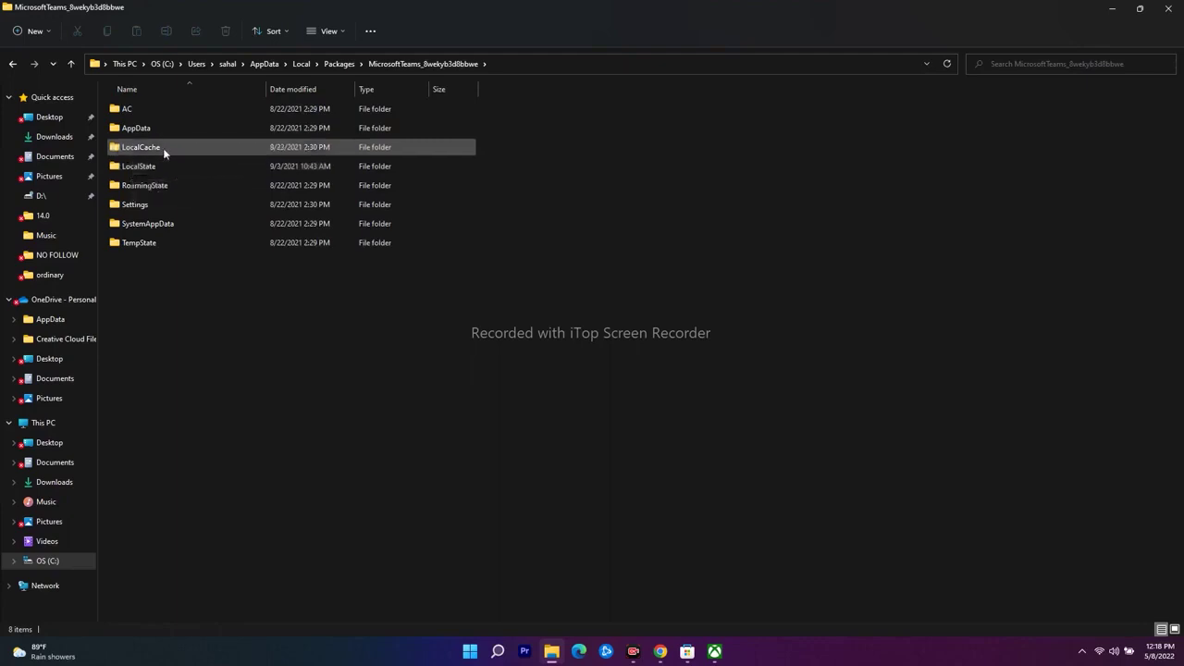
double_click(162, 150)
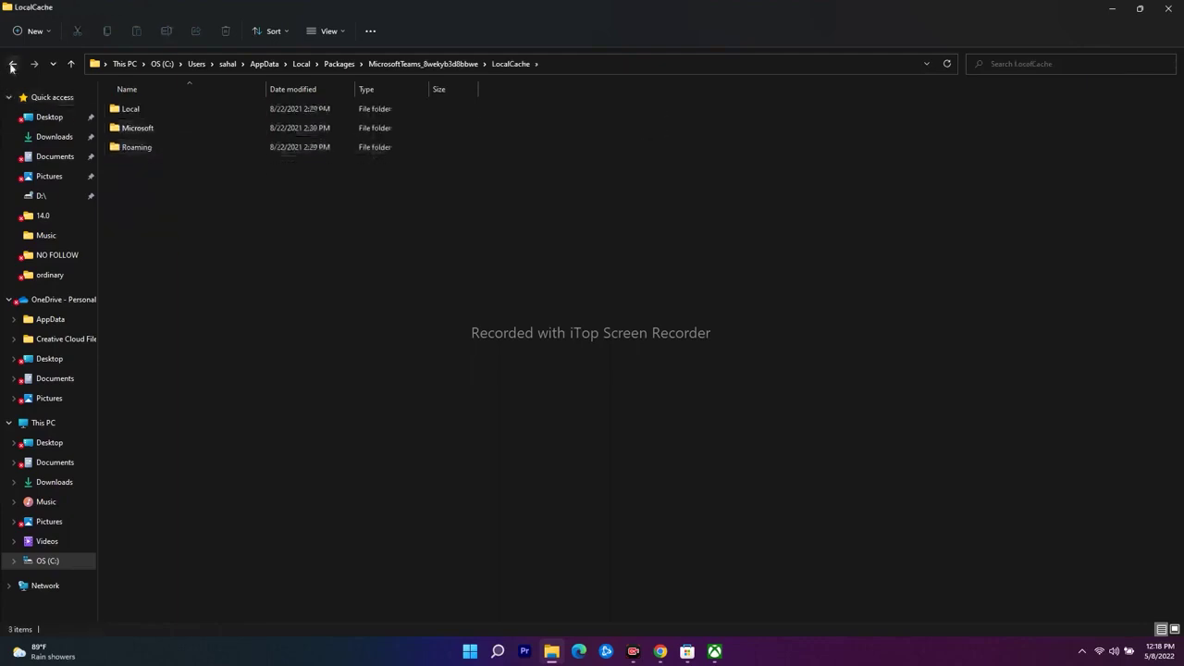
Return to the MicrosoftTeams_8wekyb3d8bbwe folder, check the actions available for LocalCache without applying any, and close File Explorer.
left_click(12, 64)
right_click(158, 150)
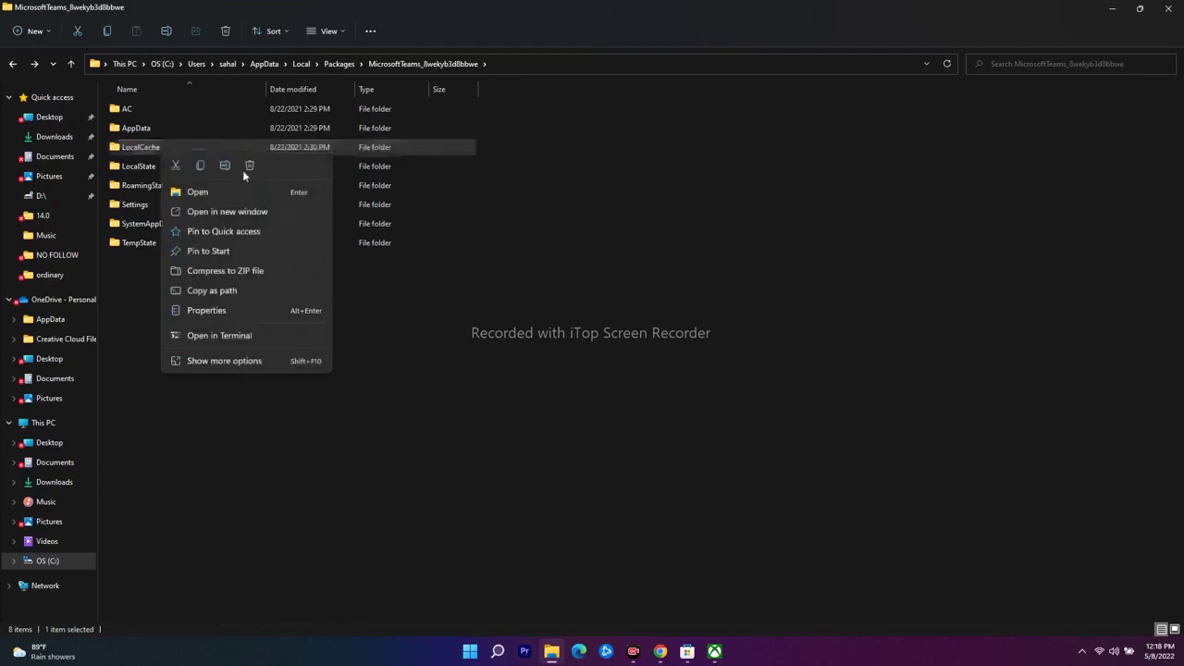
left_click(109, 230)
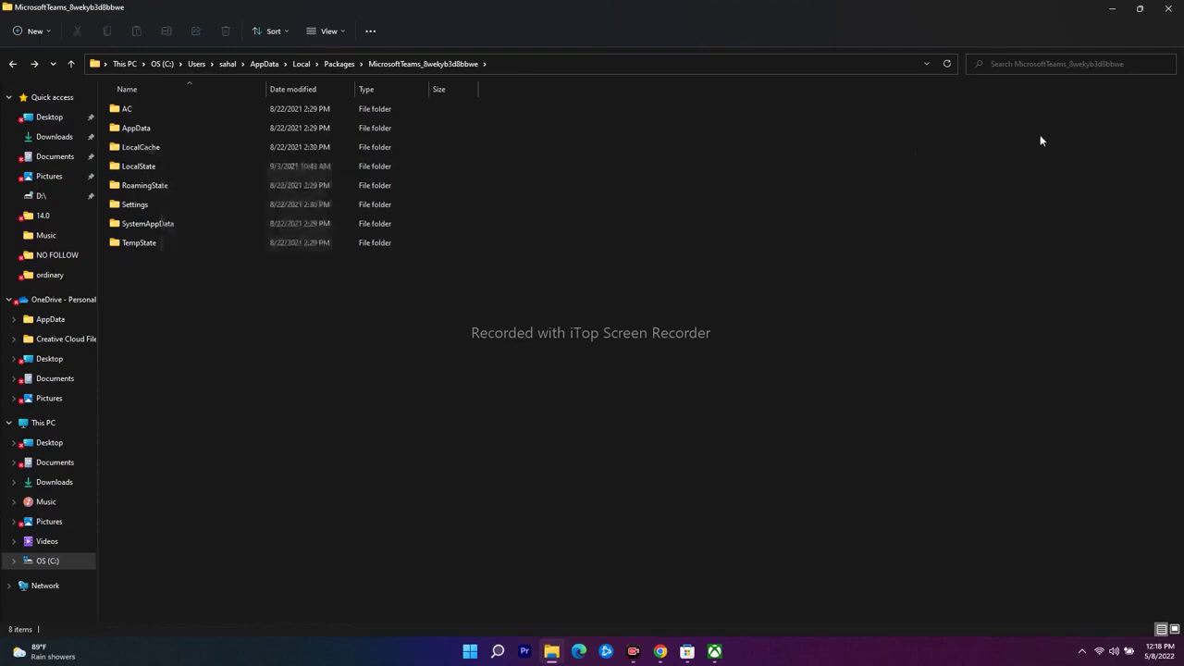
left_click(1167, 8)
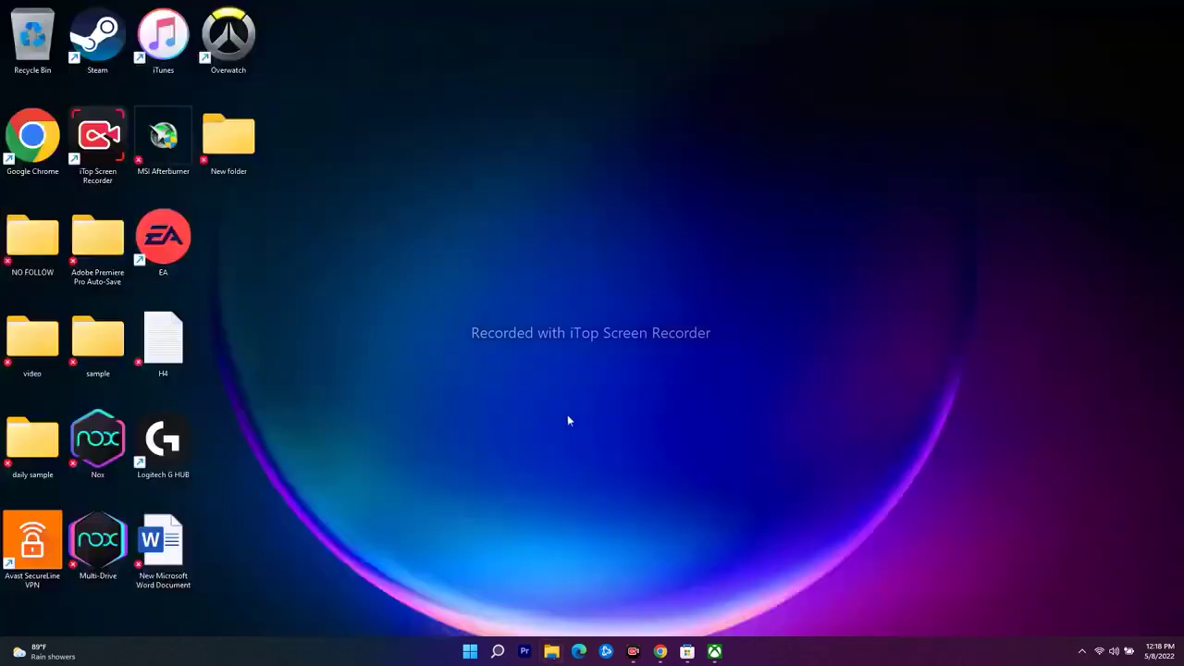
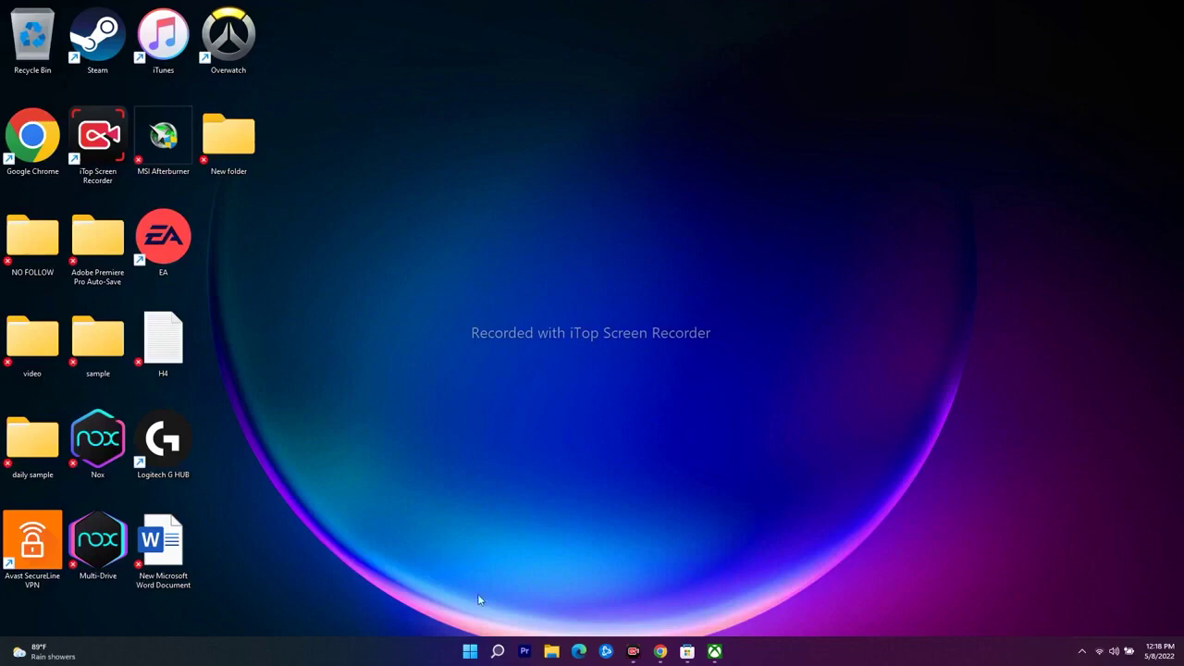
Open the Xbox app's settings from Windows search and repair the app.
left_click(498, 652)
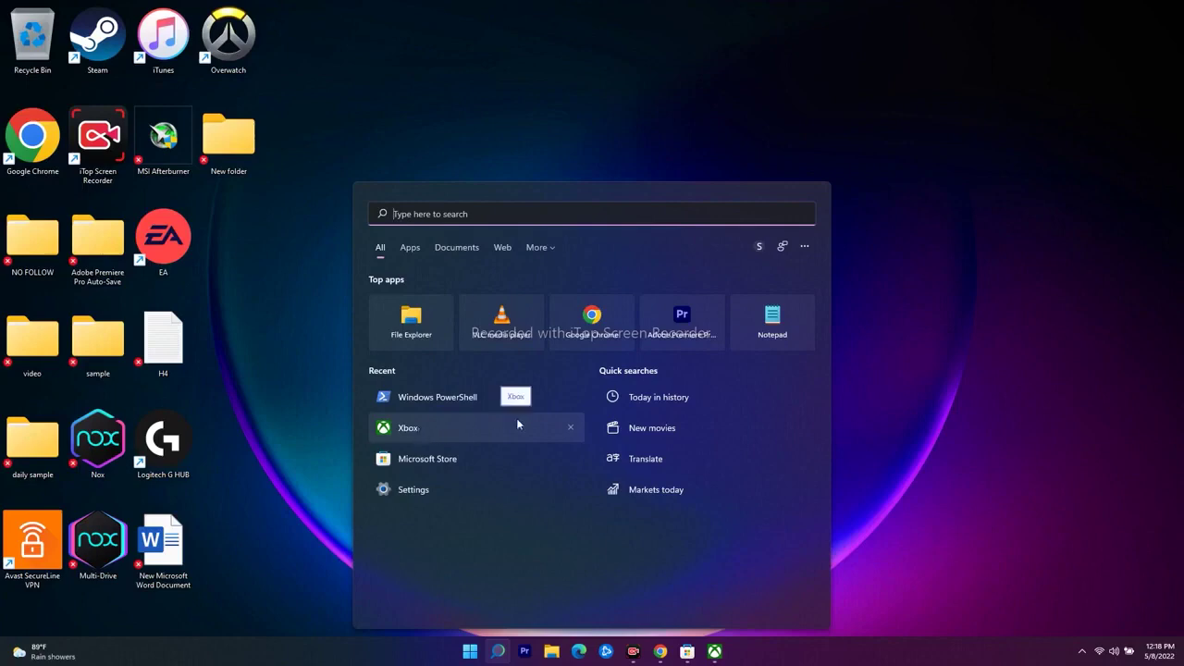
right_click(463, 435)
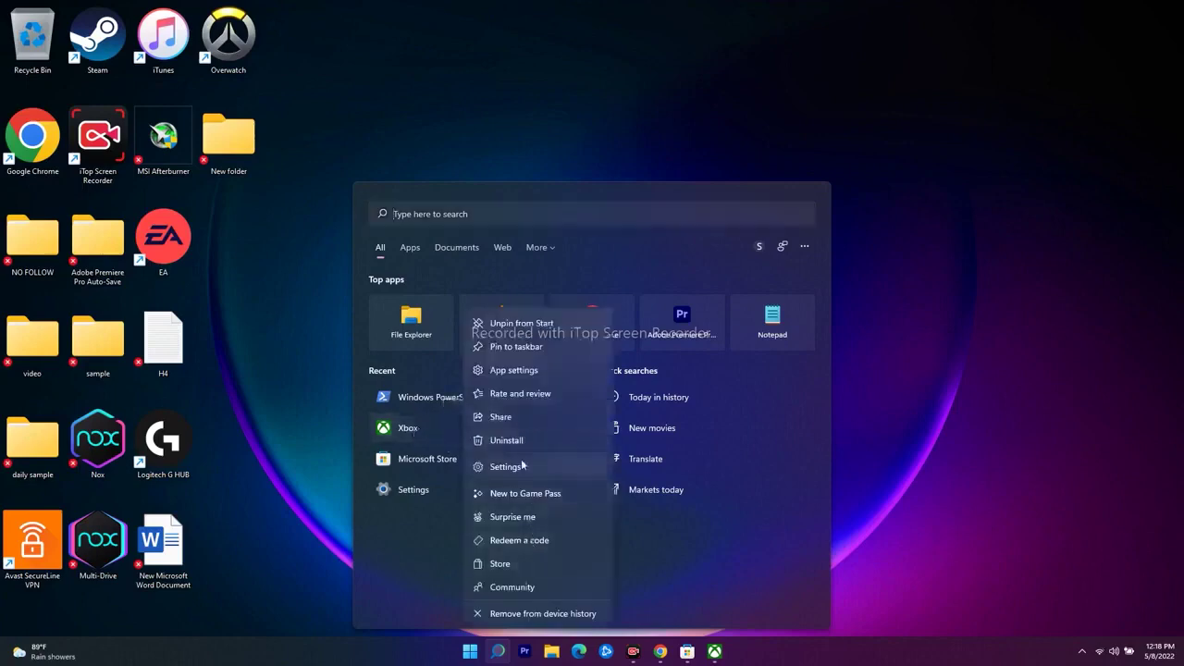
left_click(510, 369)
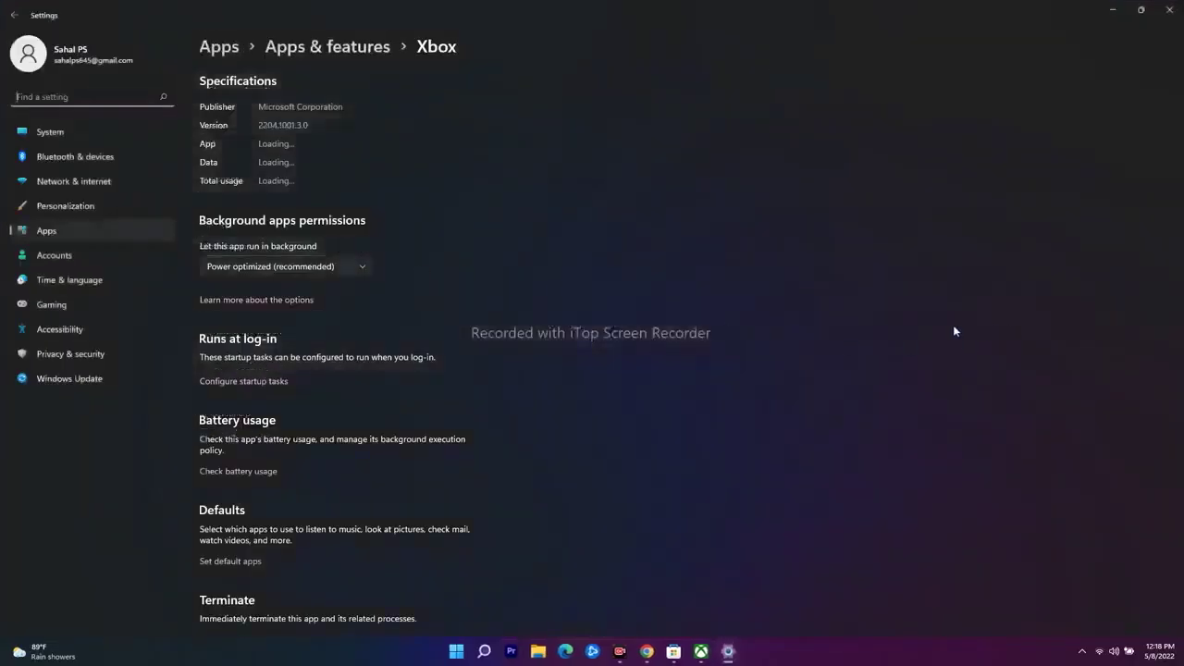
scroll(337, 296, "down", 6)
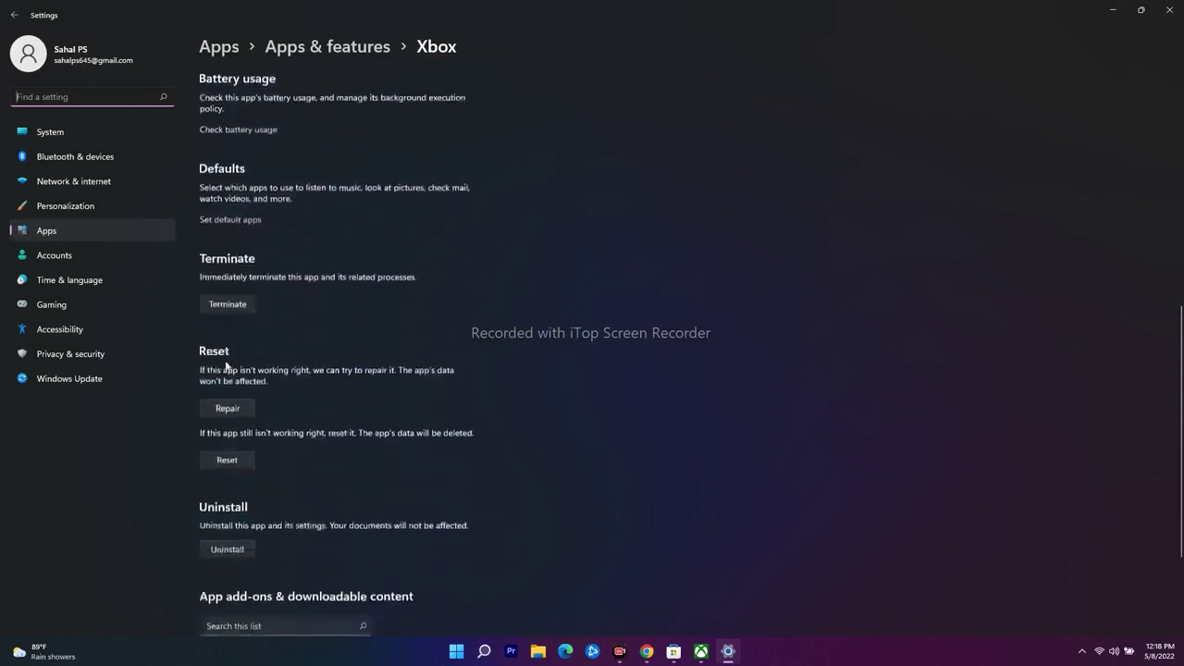
left_click(239, 410)
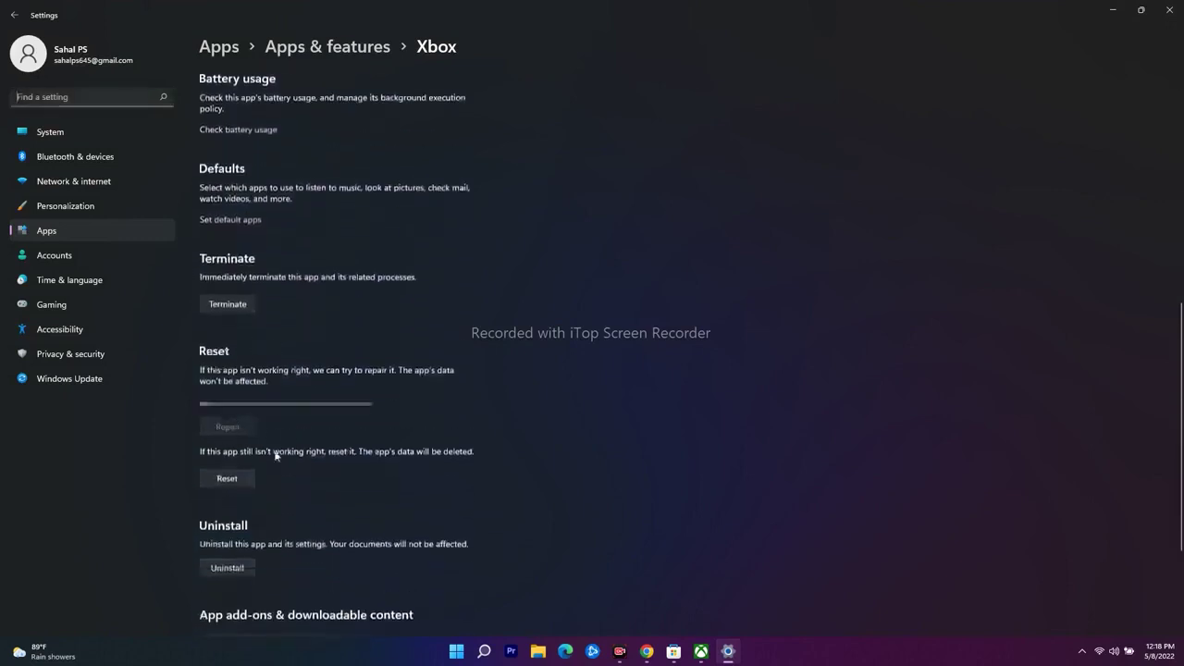
Reset the Xbox app, confirm the deletion of its data, and close Settings.
left_click(237, 480)
left_click(298, 445)
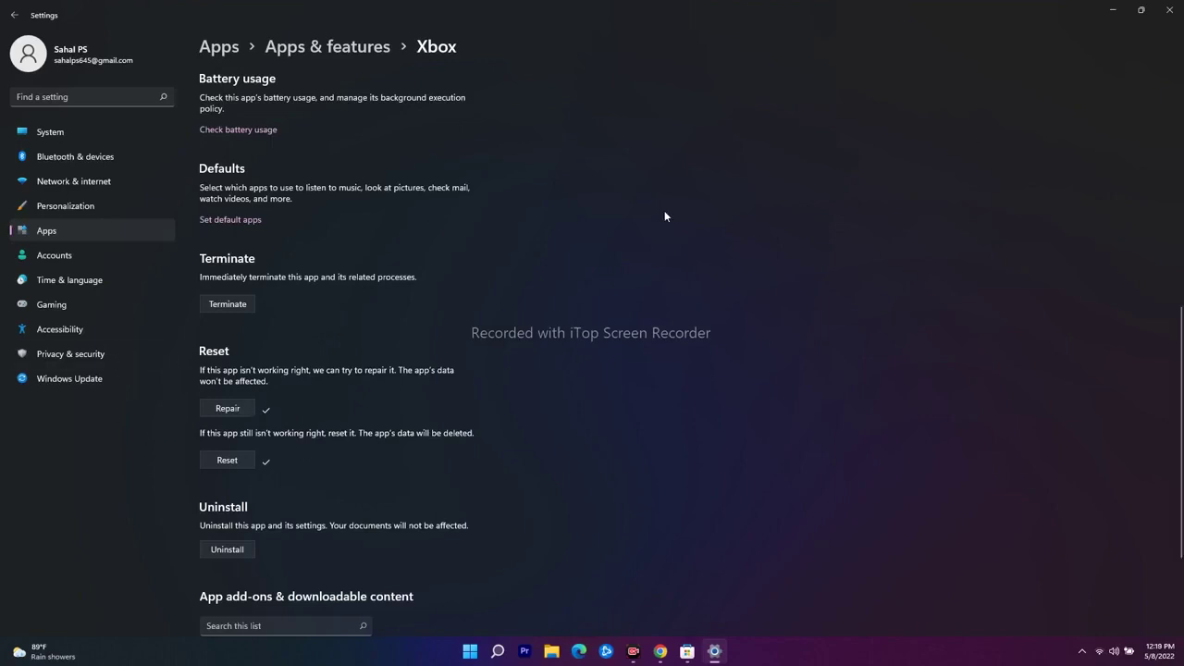
left_click(1169, 9)
Open the Microsoft Store's app settings from Windows search and repair the app.
left_click(510, 651)
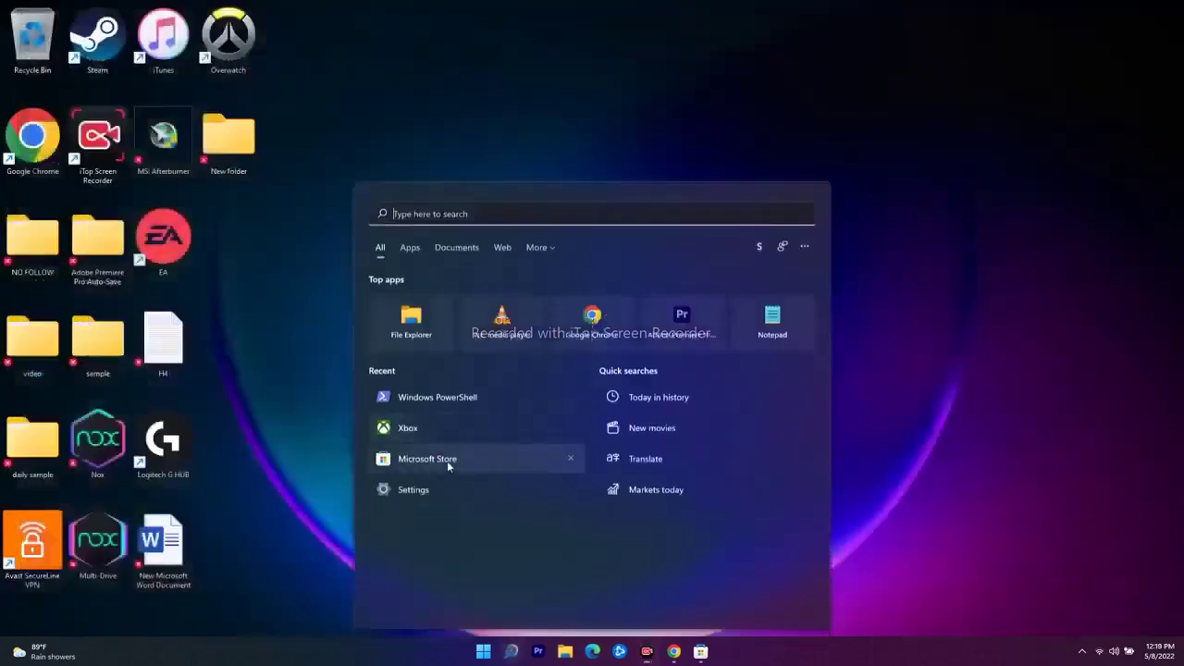
right_click(447, 461)
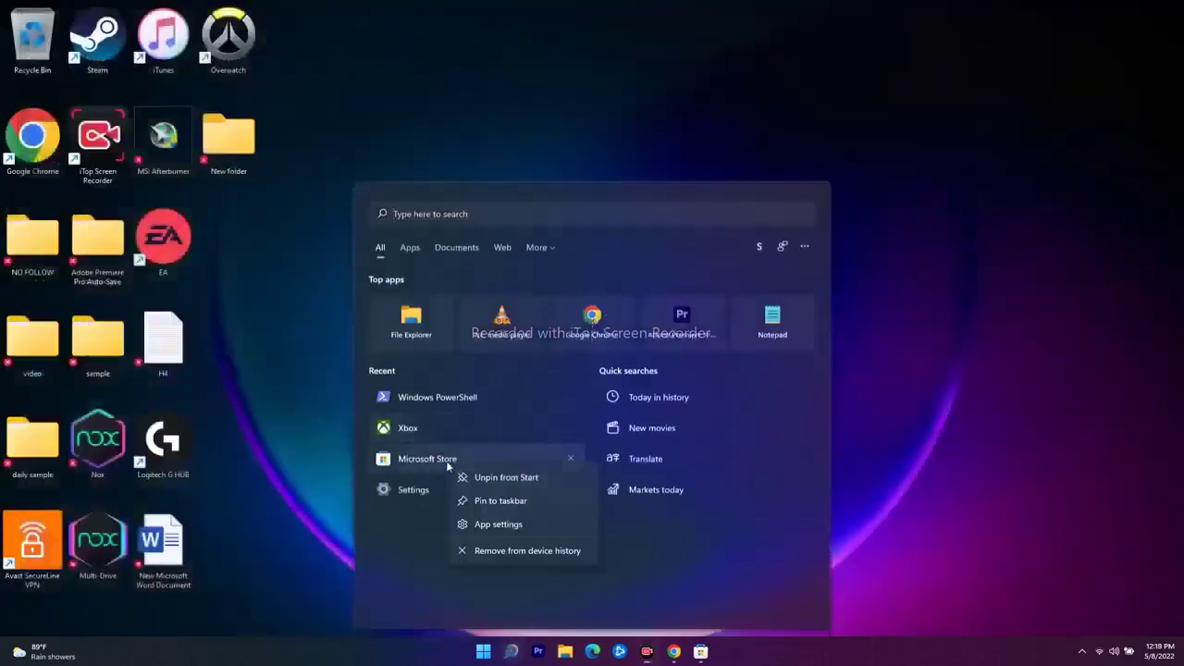
left_click(495, 524)
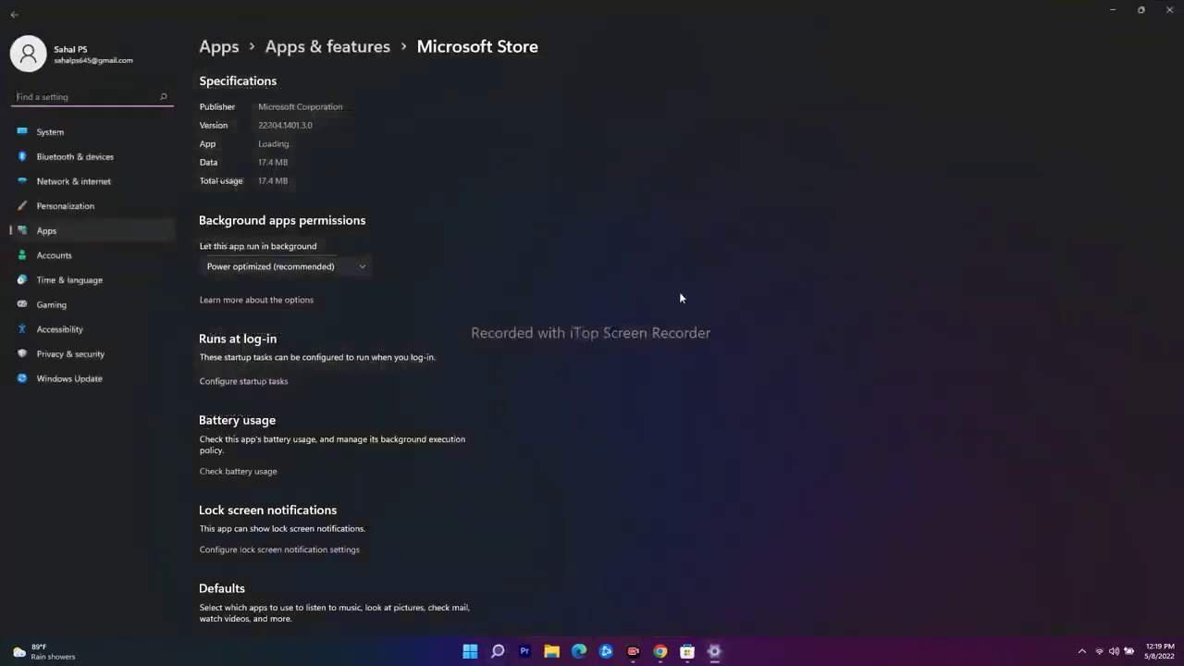
scroll(679, 296, "down", 10)
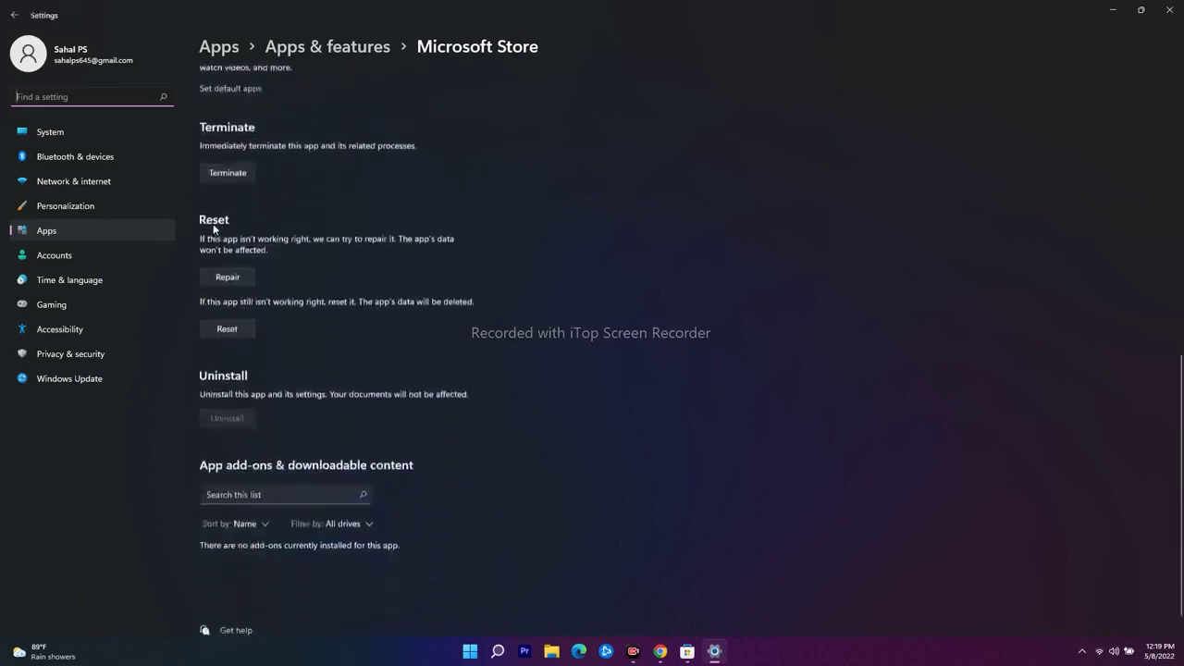
left_click(227, 278)
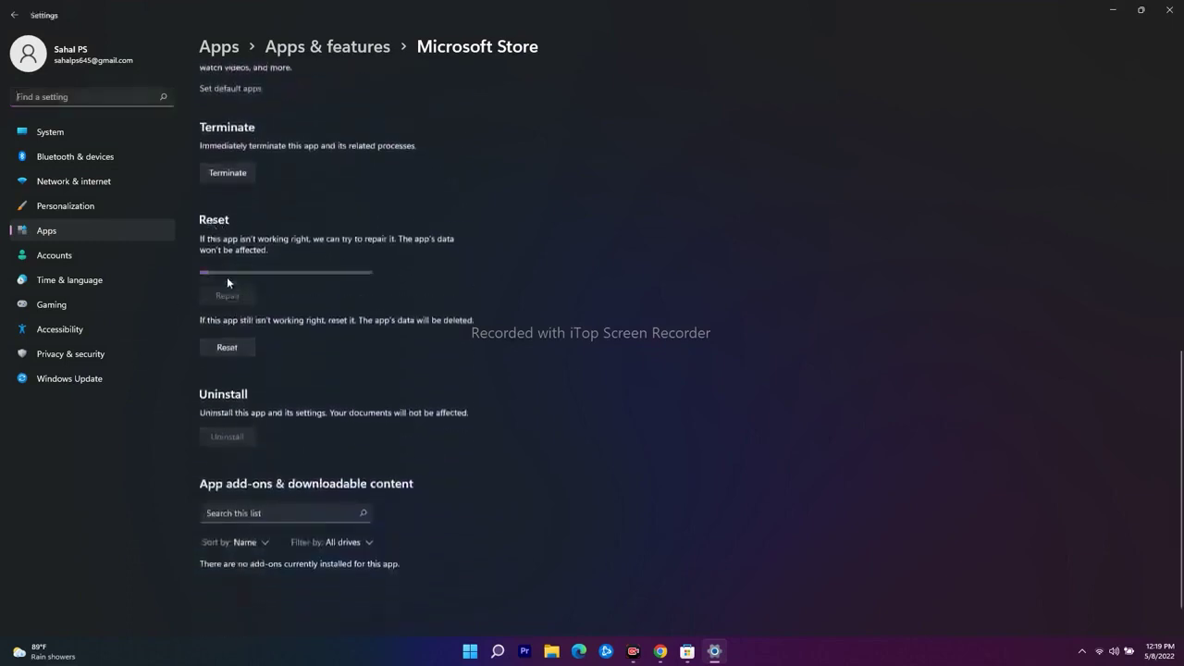
Reset the Microsoft Store app, confirm the deletion of its data, and close Settings.
left_click(244, 347)
left_click(294, 314)
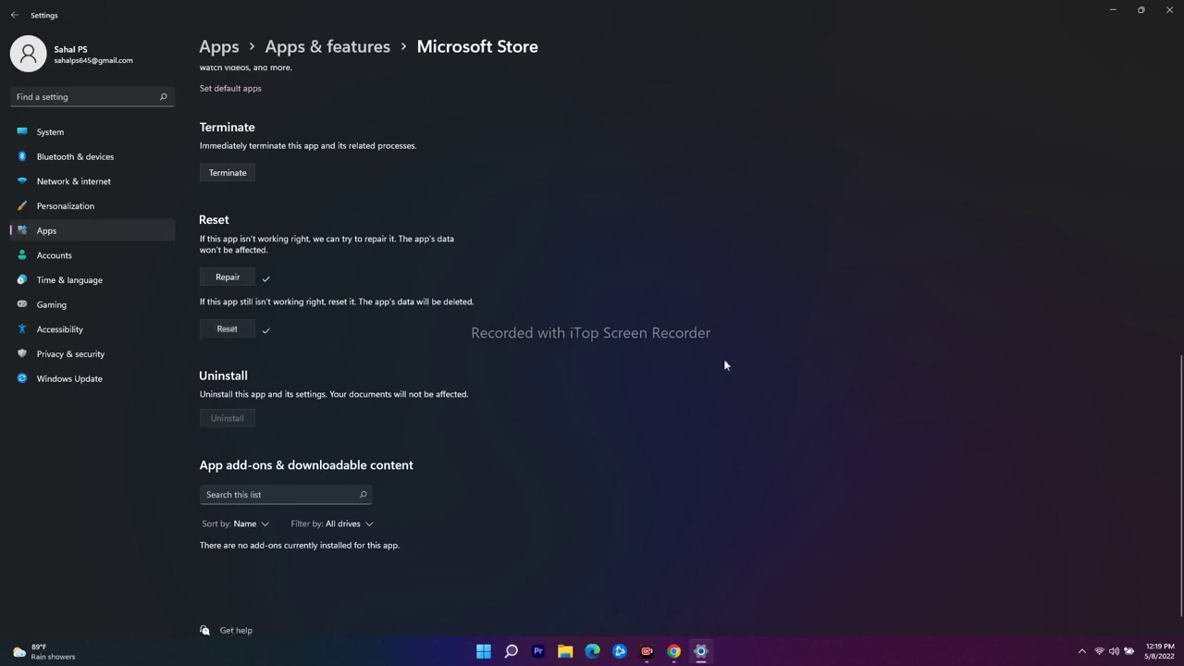
left_click(1168, 9)
Open the Microsoft Store maximized, check for app updates from its Library, and minimize the store.
left_click(520, 653)
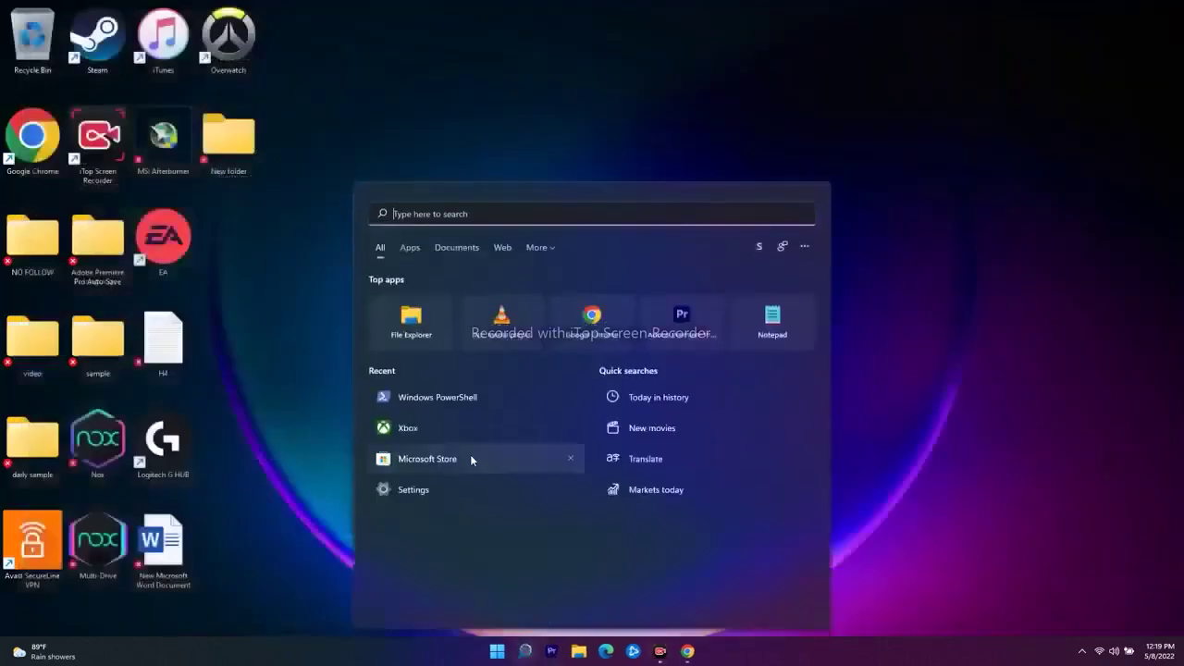
left_click(425, 456)
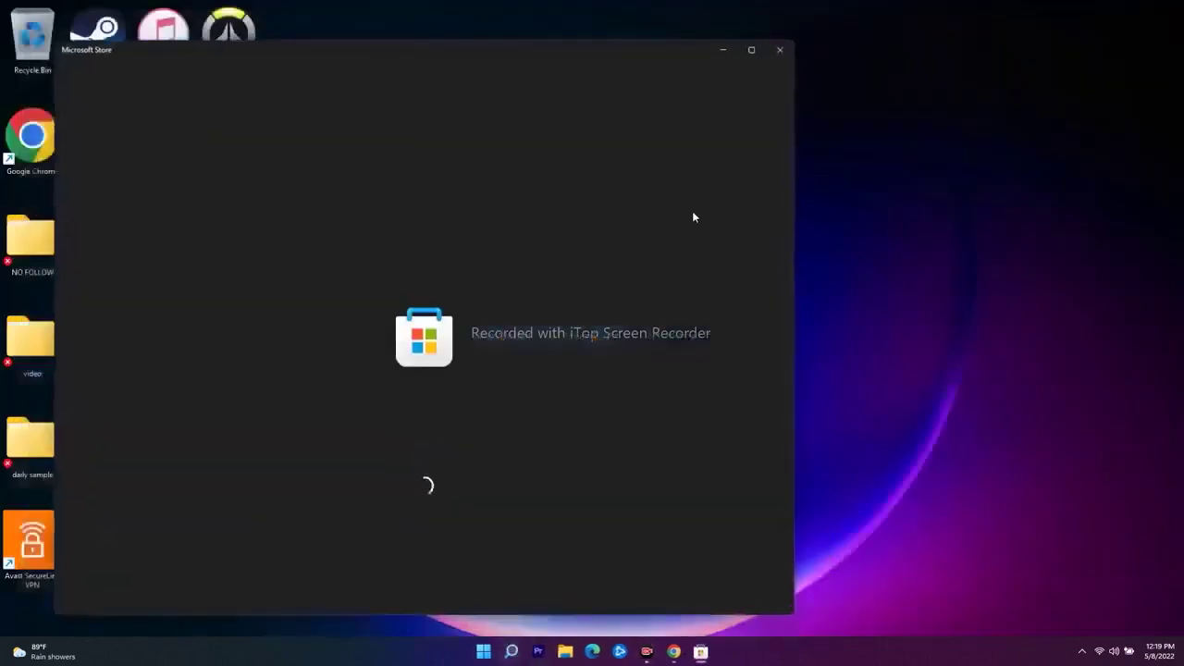
left_click(750, 49)
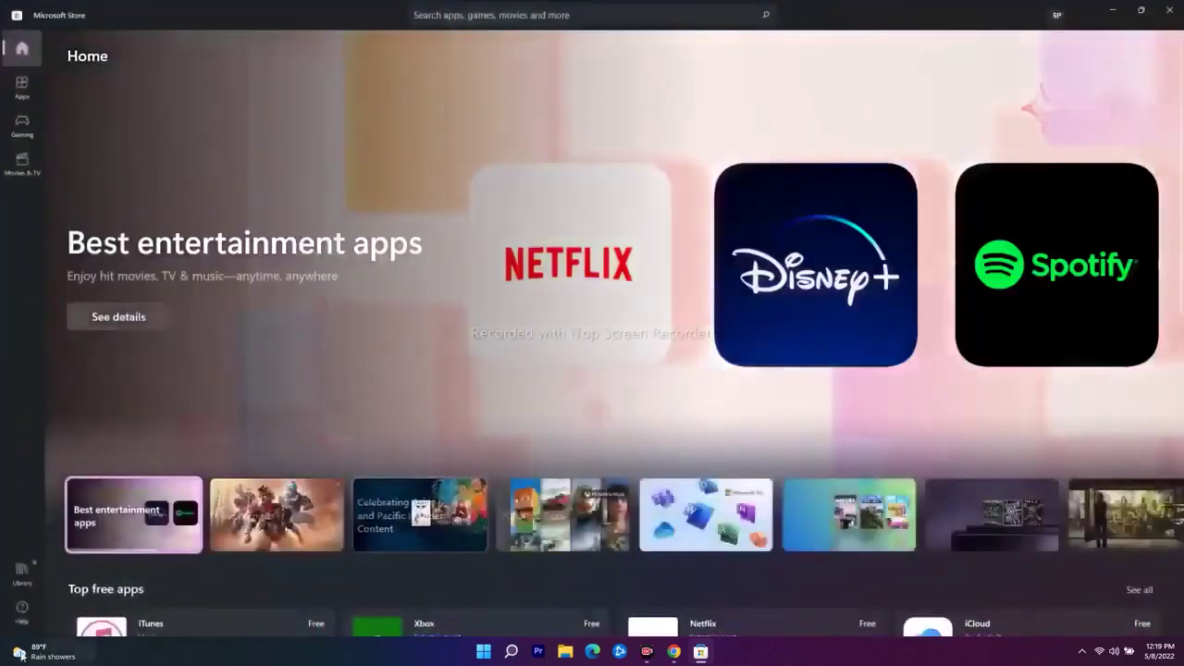
left_click(25, 572)
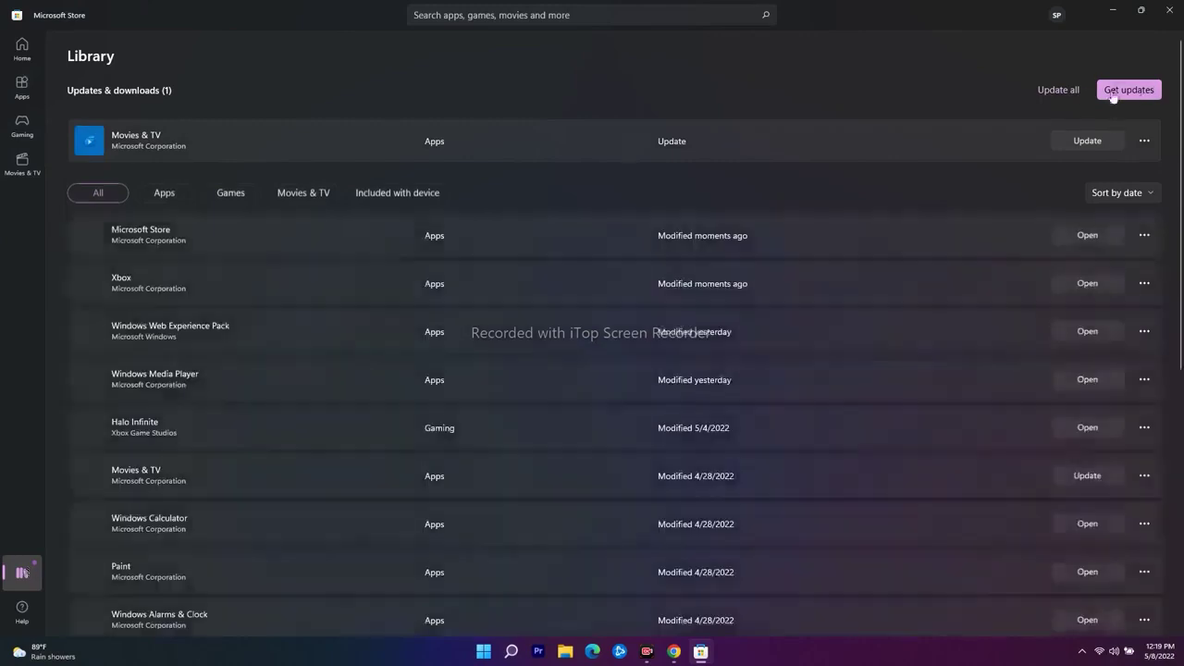
left_click(1133, 89)
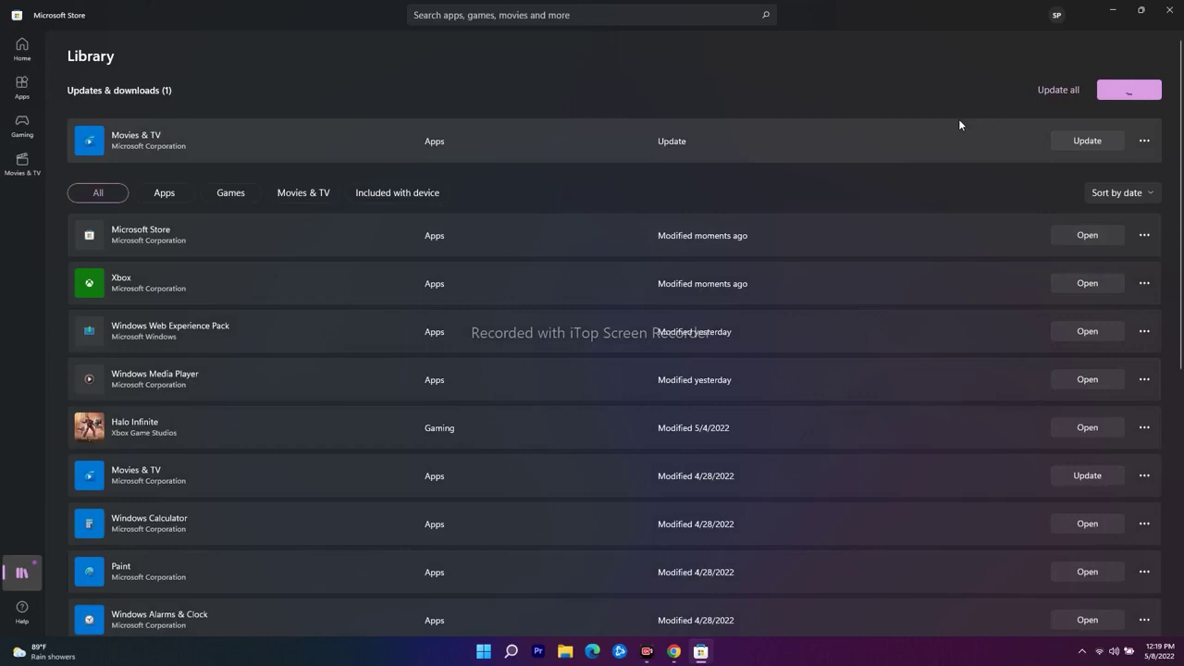
left_click(1113, 10)
Open the Xbox app with the existing account, look through the games in My Library, and close the app.
left_click(485, 653)
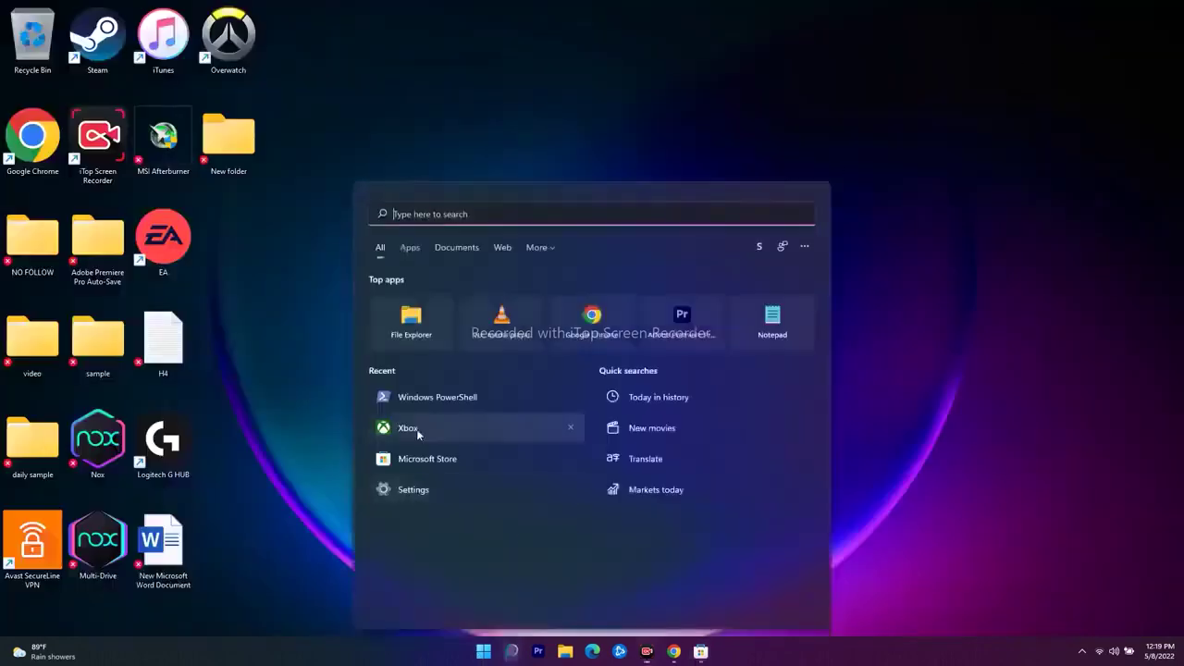
left_click(426, 428)
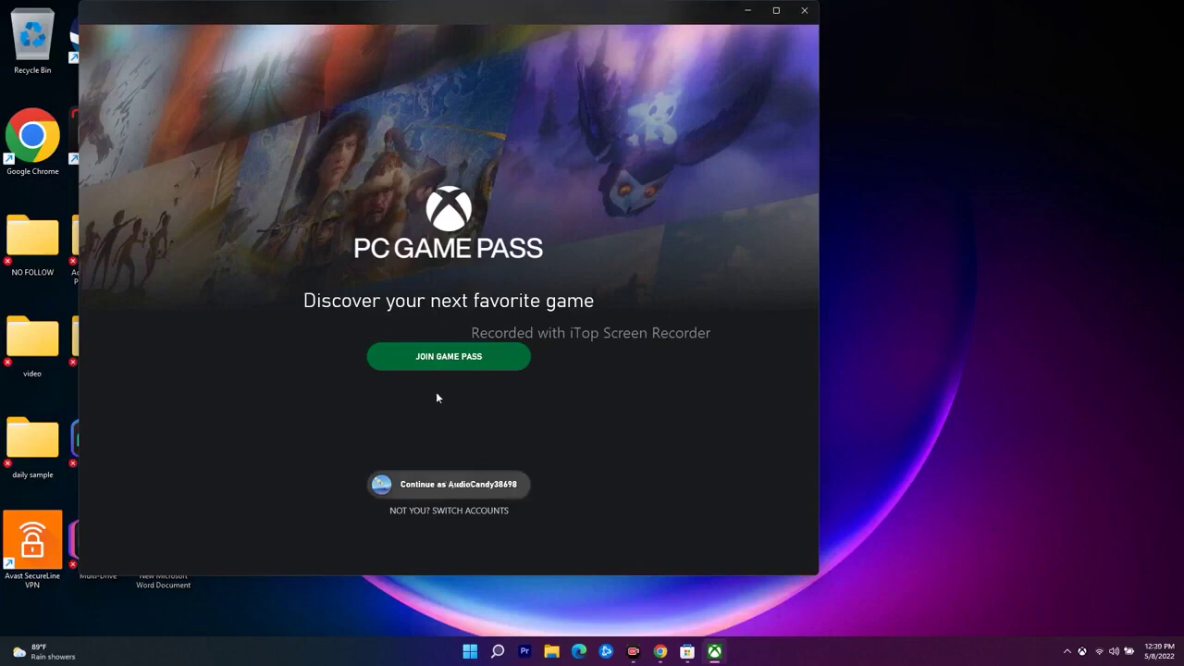
left_click(433, 483)
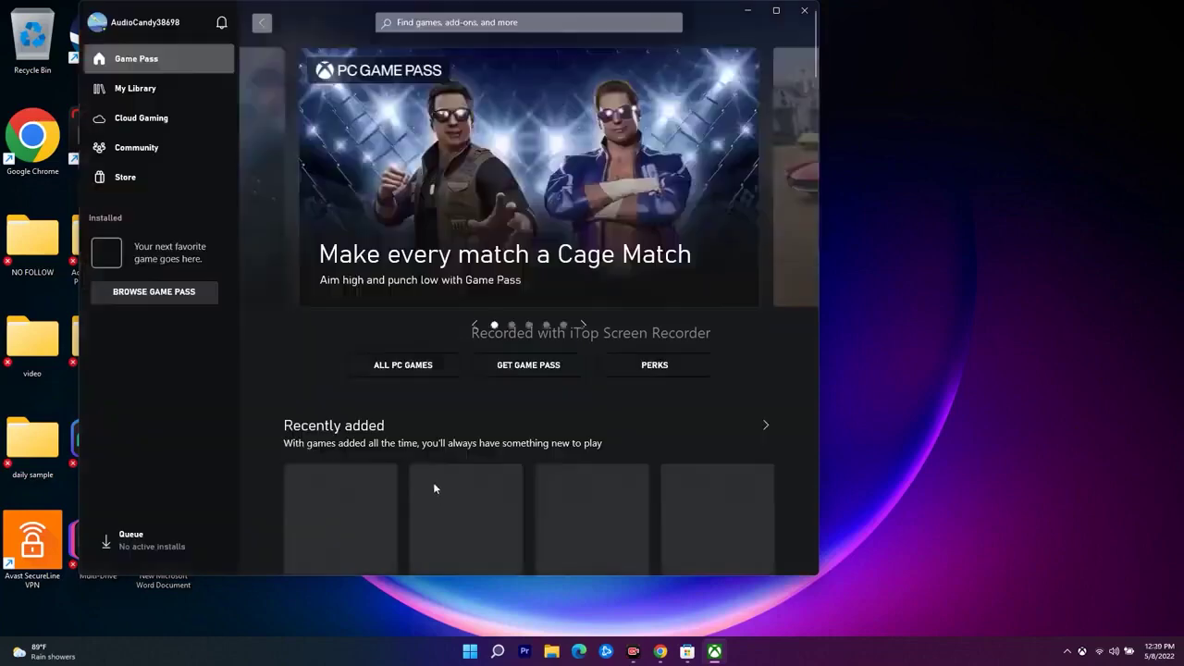
left_click(129, 91)
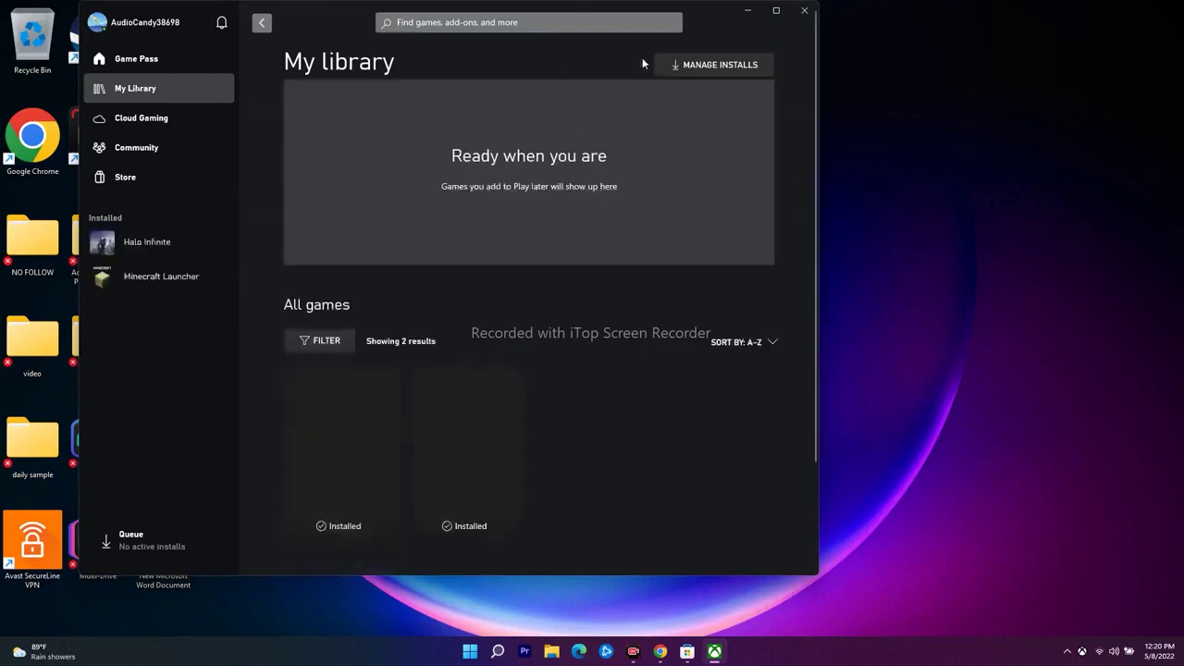
scroll(792, 237, "down", 1)
scroll(791, 236, "down", 1)
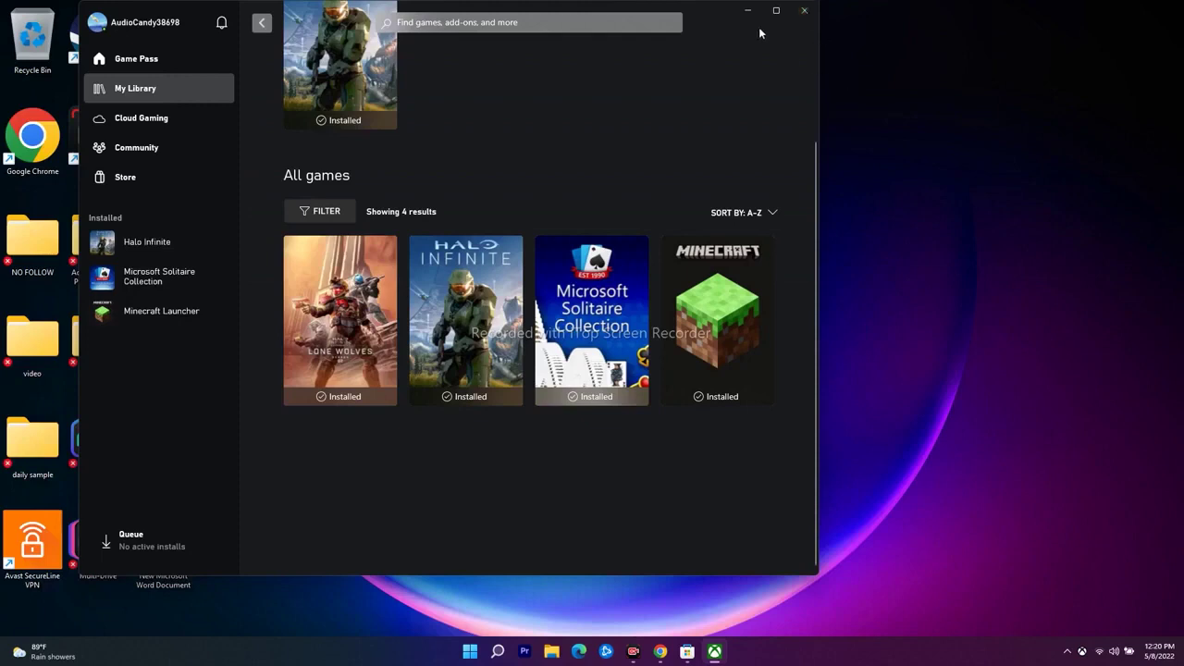
key("alt+F4")
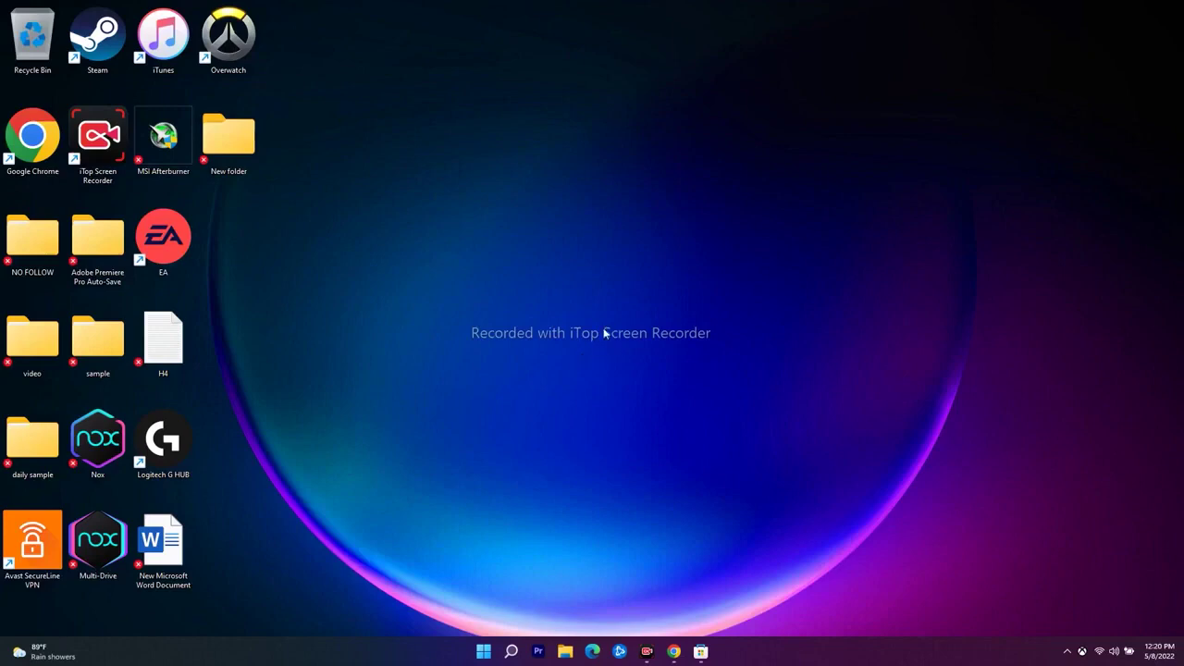
Search Windows for "services" and open the Services app.
left_click(511, 651)
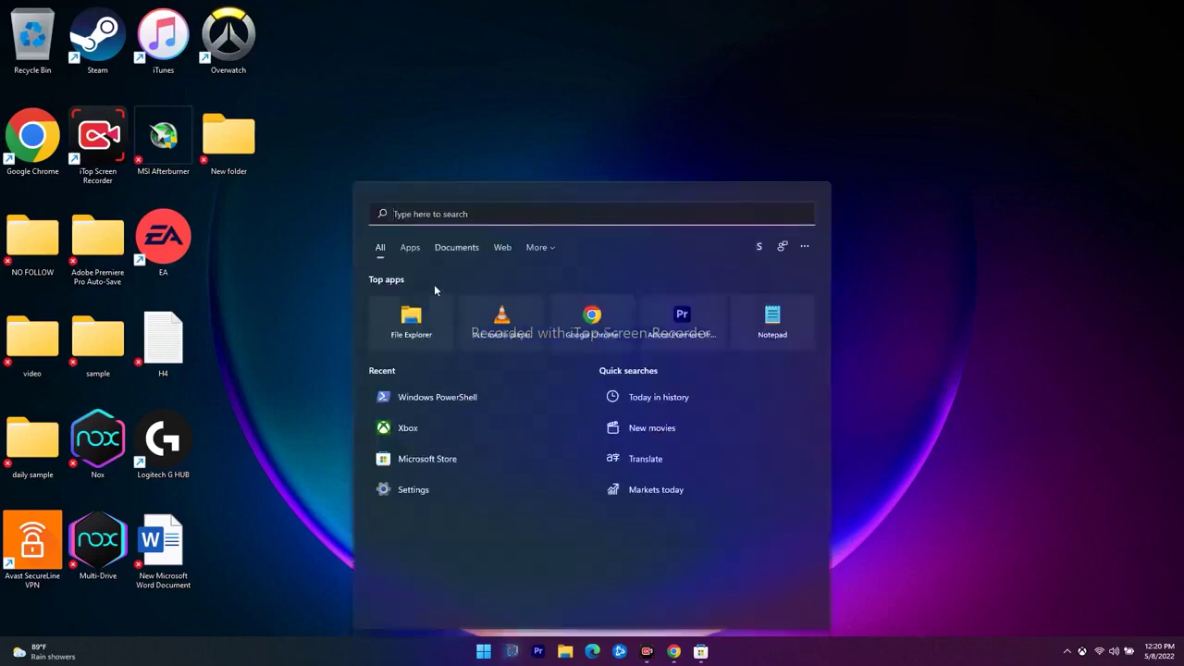
type("services")
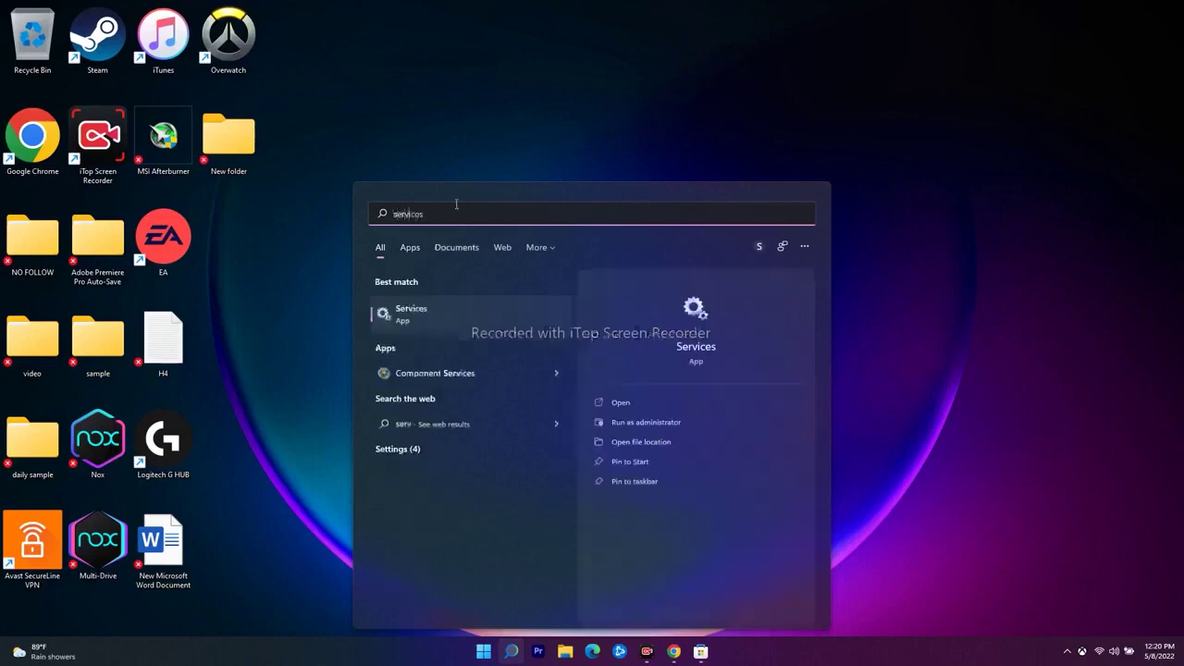
left_click(468, 308)
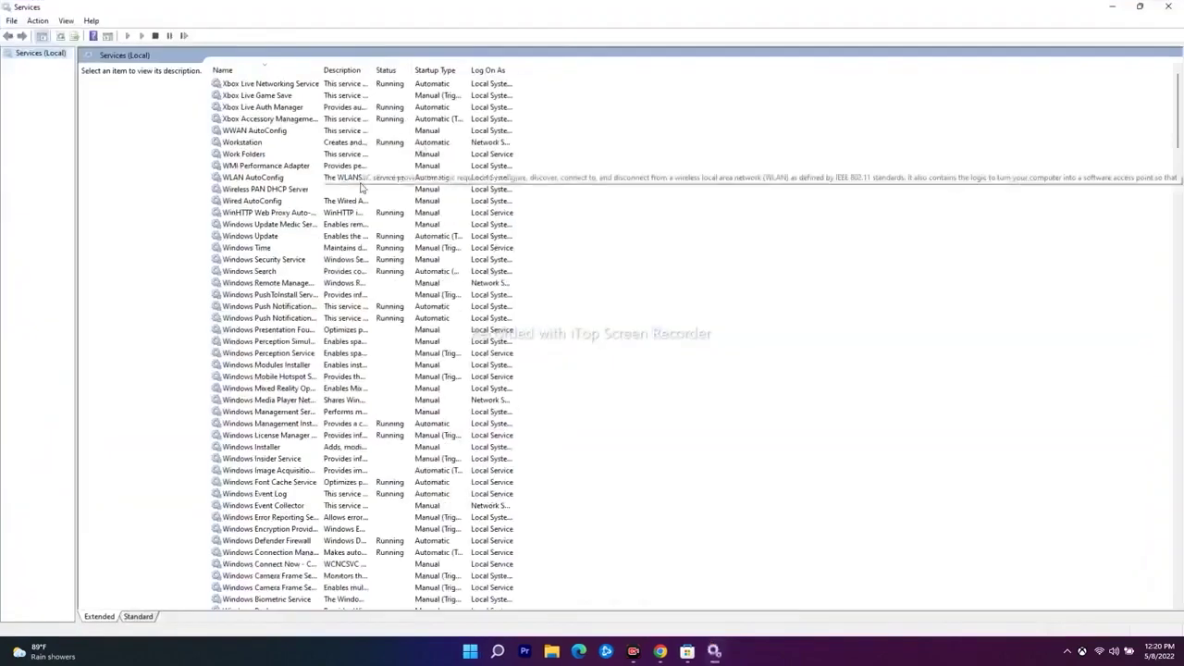
Find the IP Helper service, set its startup type to Automatic in its properties, and confirm.
scroll(360, 188, "down", 18)
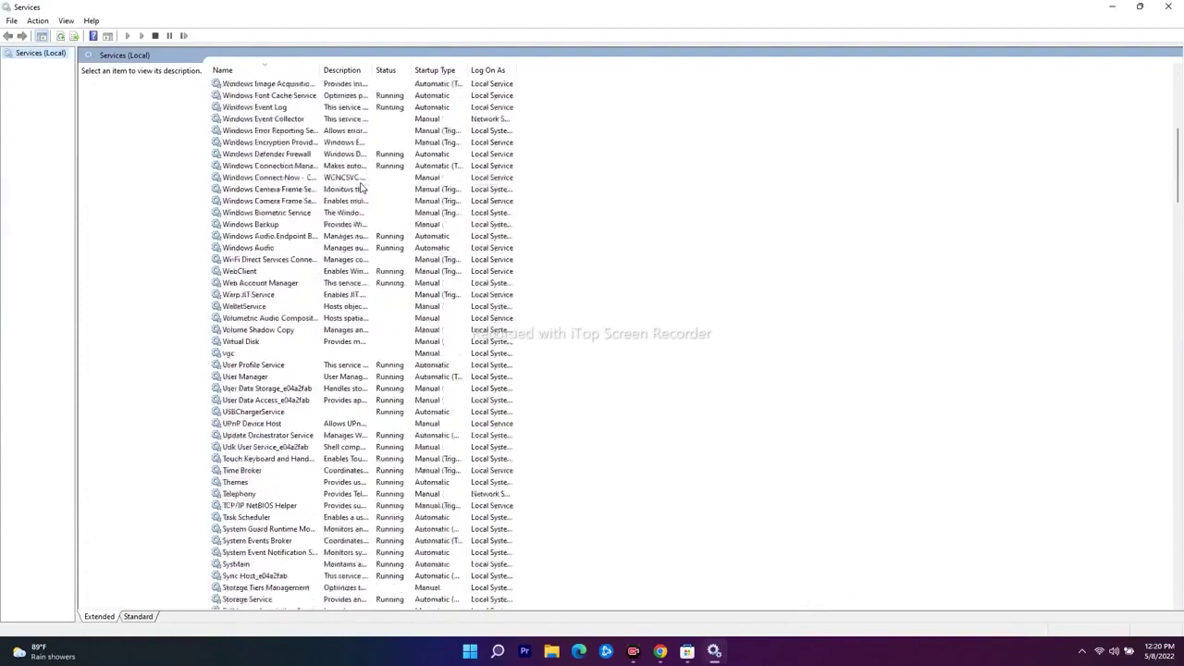
scroll(361, 187, "down", 20)
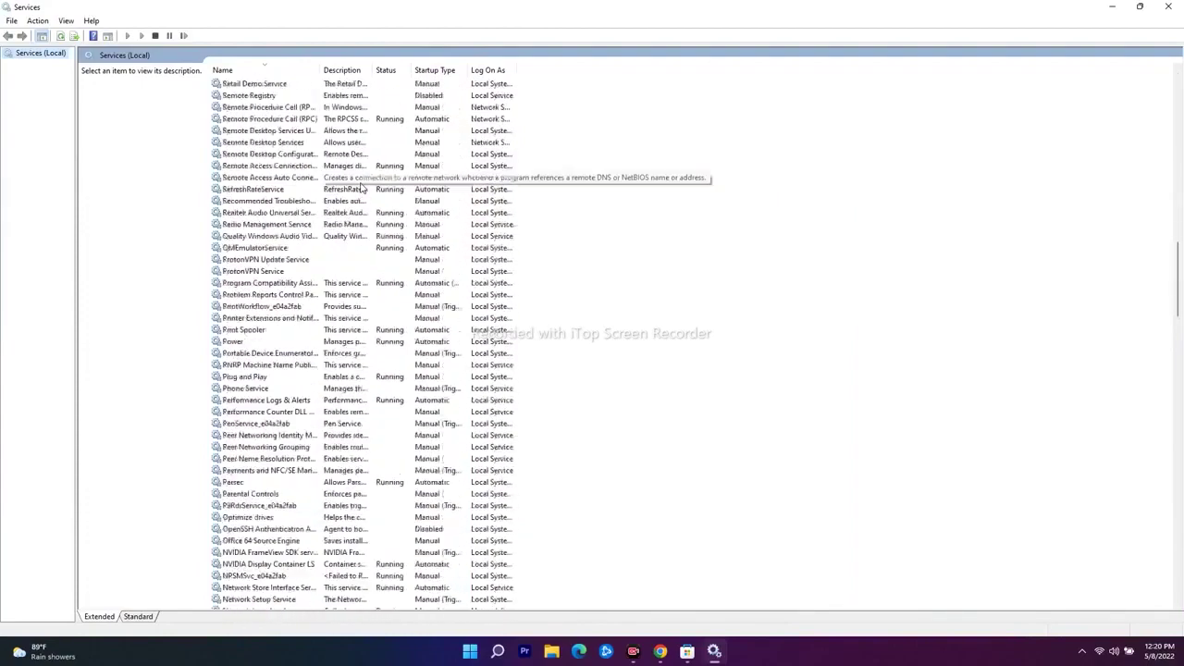
scroll(361, 188, "down", 20)
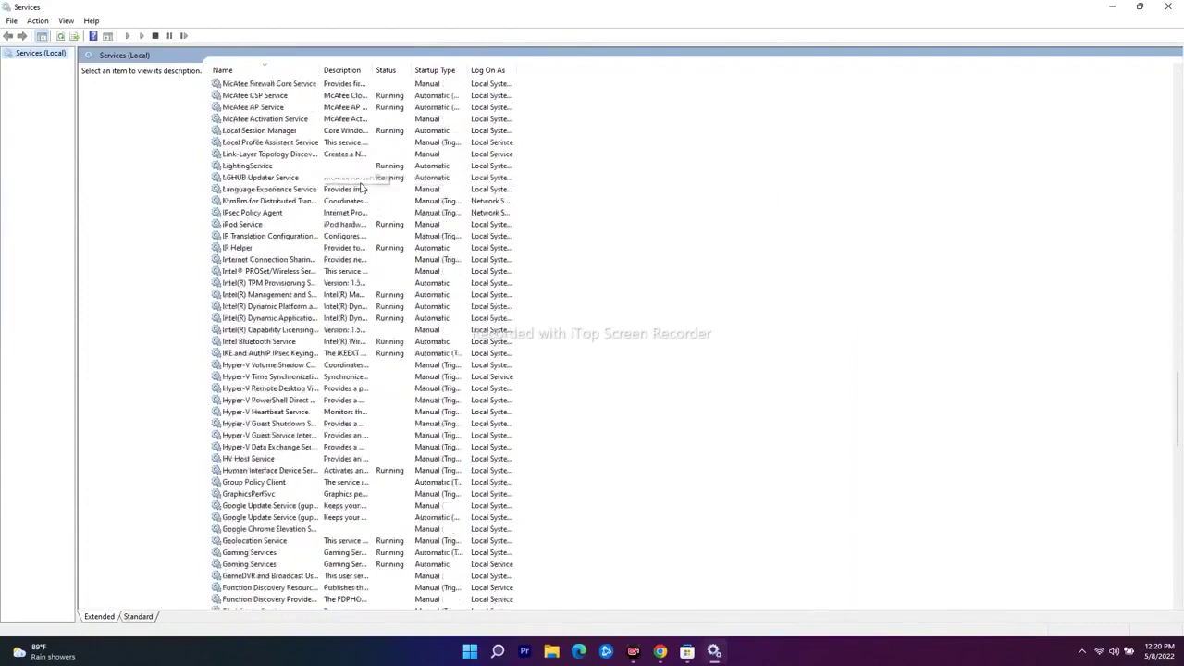
left_click(250, 248)
right_click(267, 249)
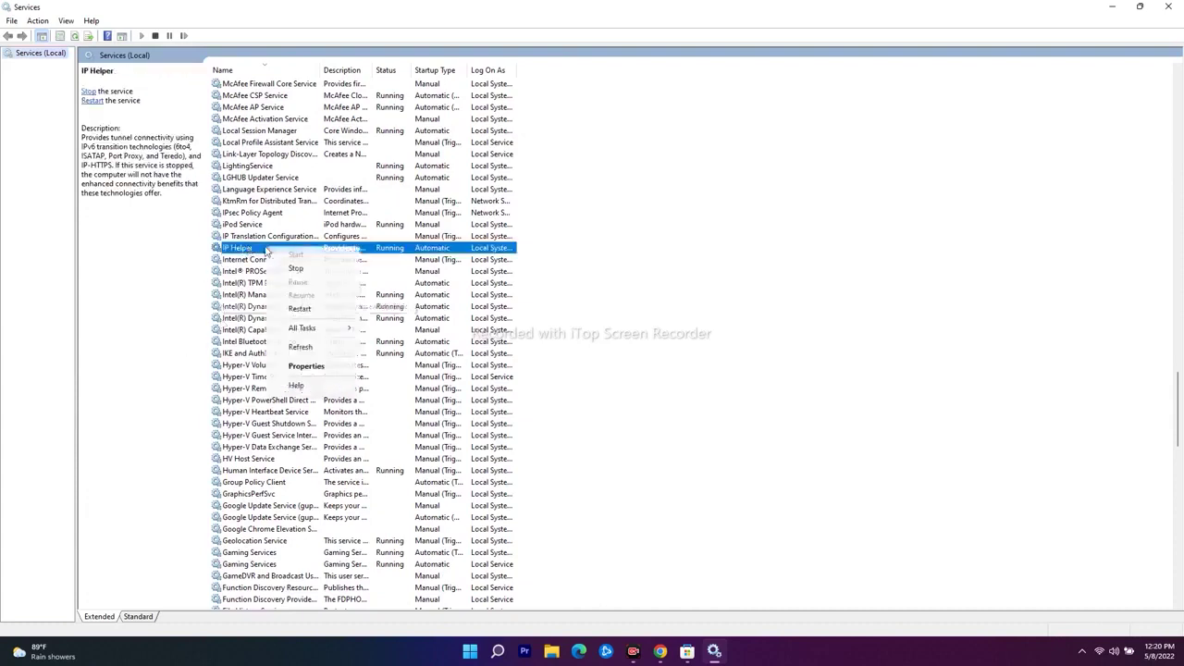
left_click(319, 367)
left_click(571, 310)
left_click(572, 328)
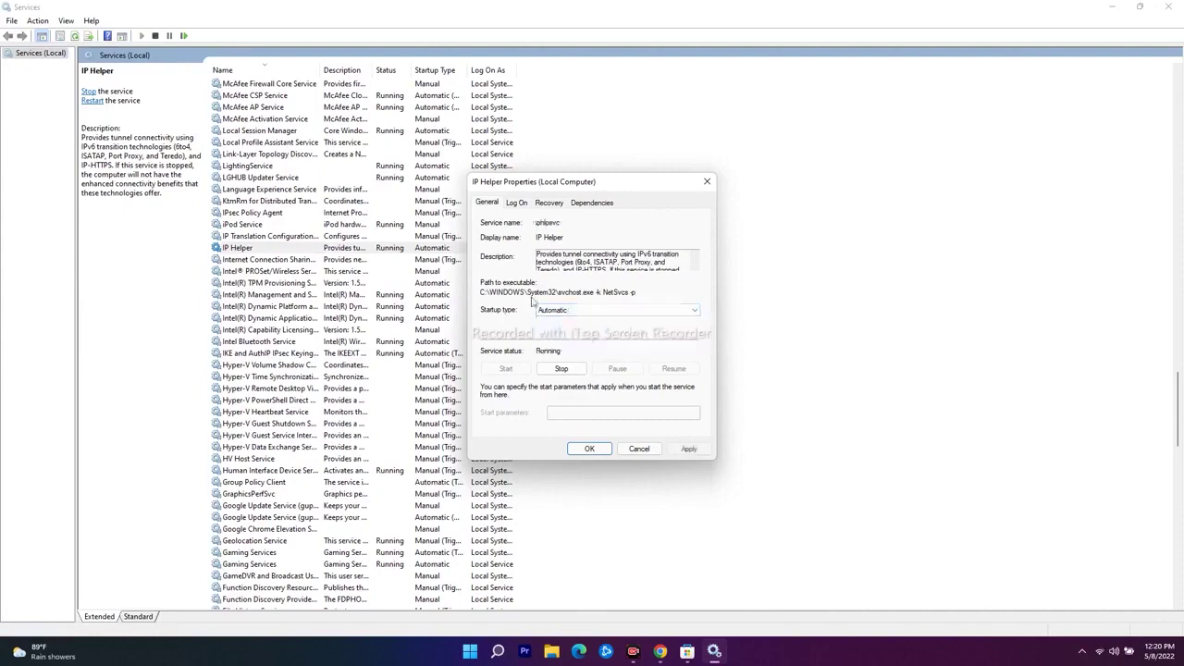
left_click(589, 449)
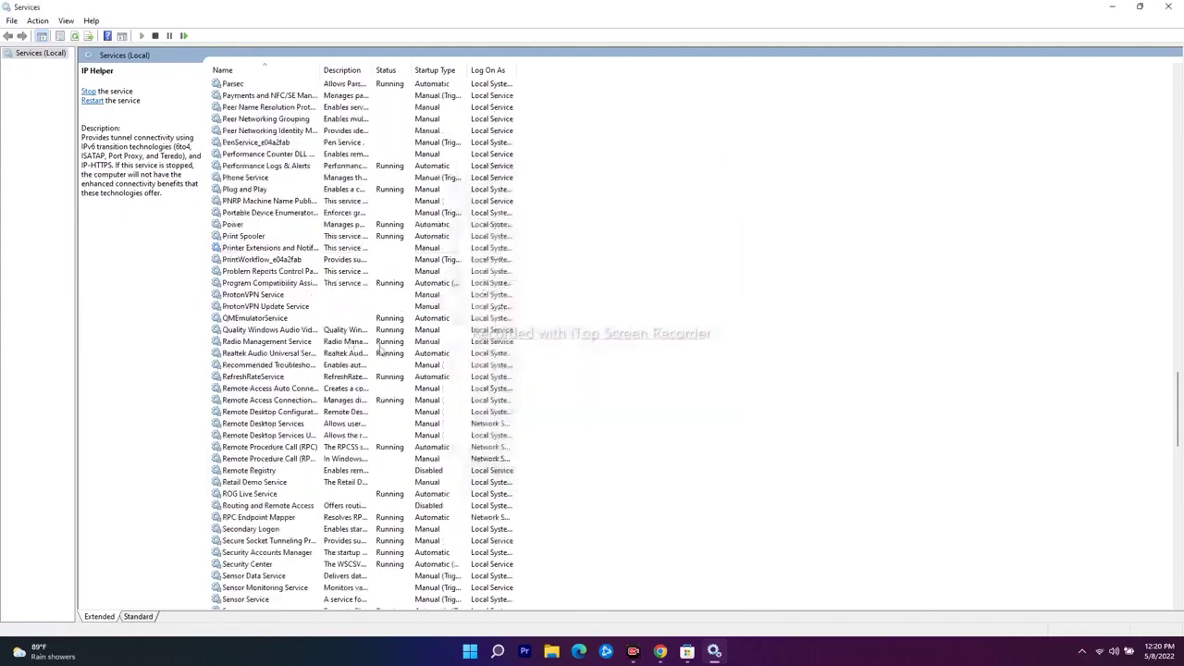
Check the startup type and status of the Xbox Live Auth Manager service in its properties, and close them.
scroll(314, 351, "down", 13)
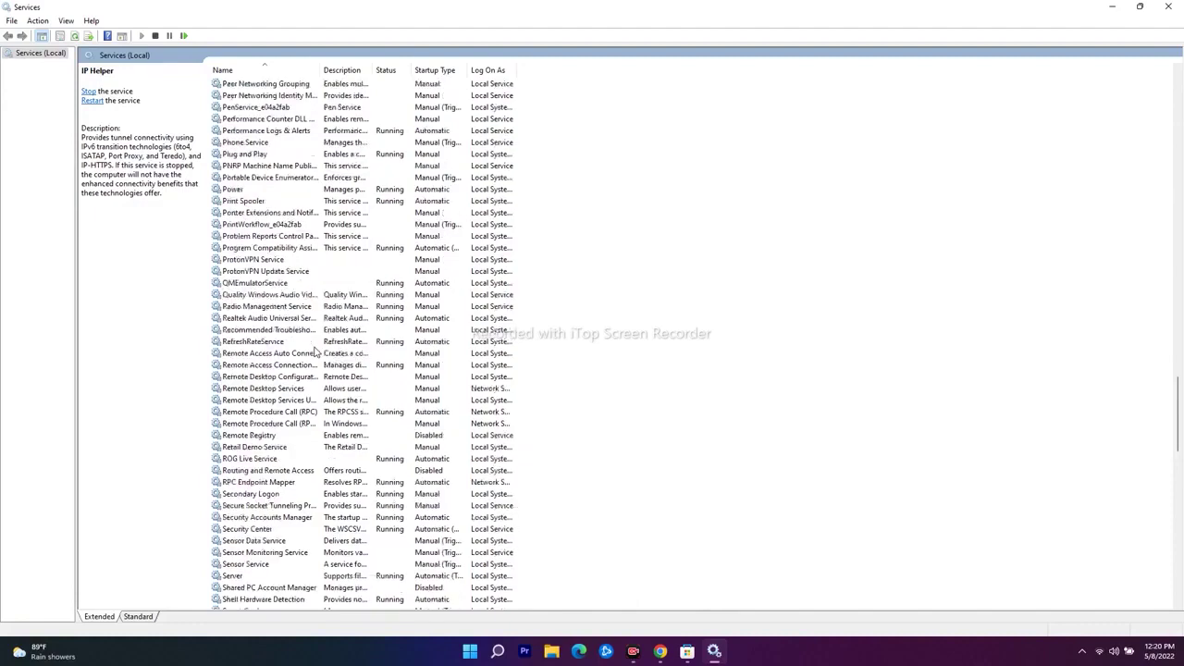
scroll(314, 351, "down", 18)
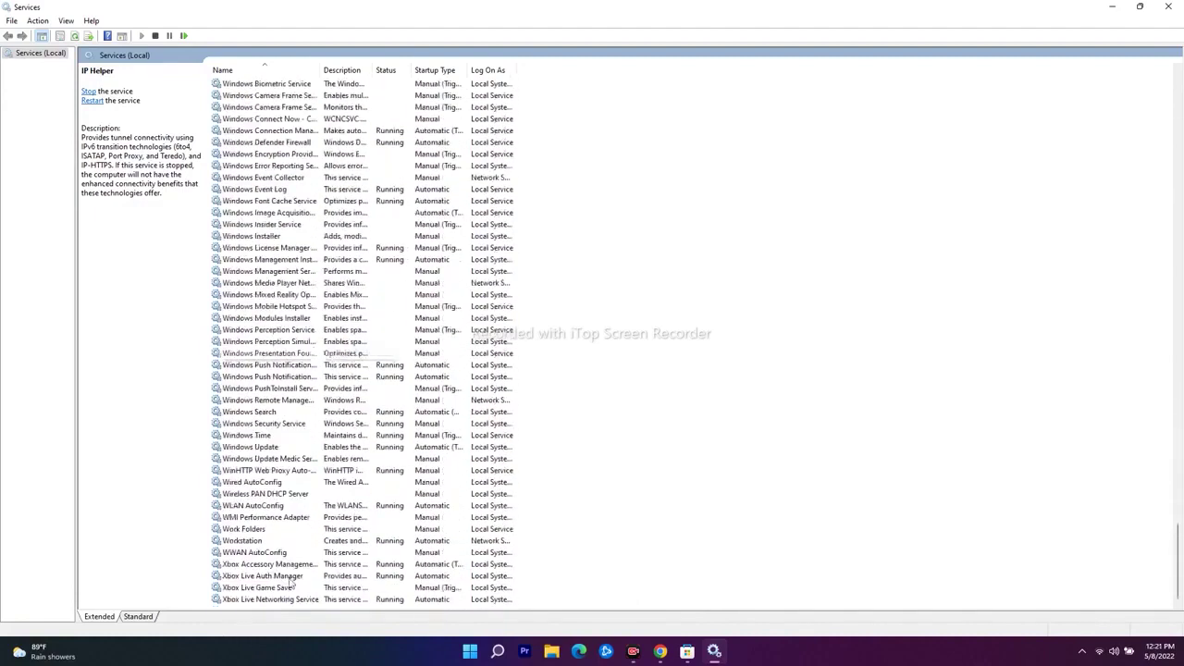
right_click(277, 576)
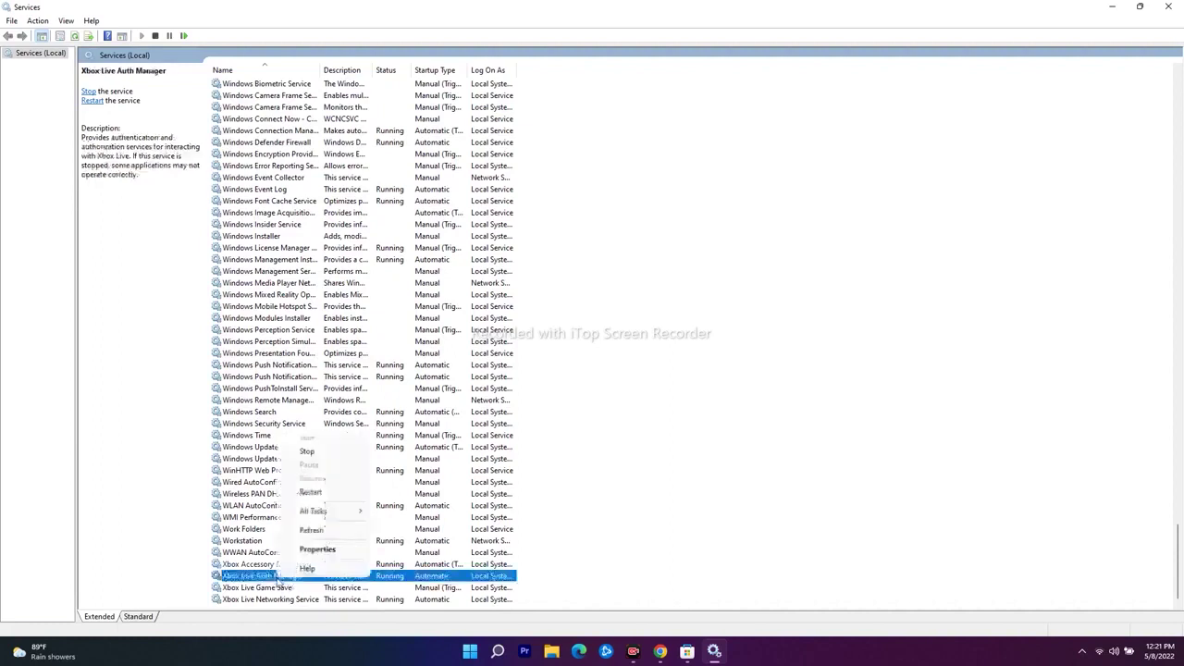
left_click(317, 549)
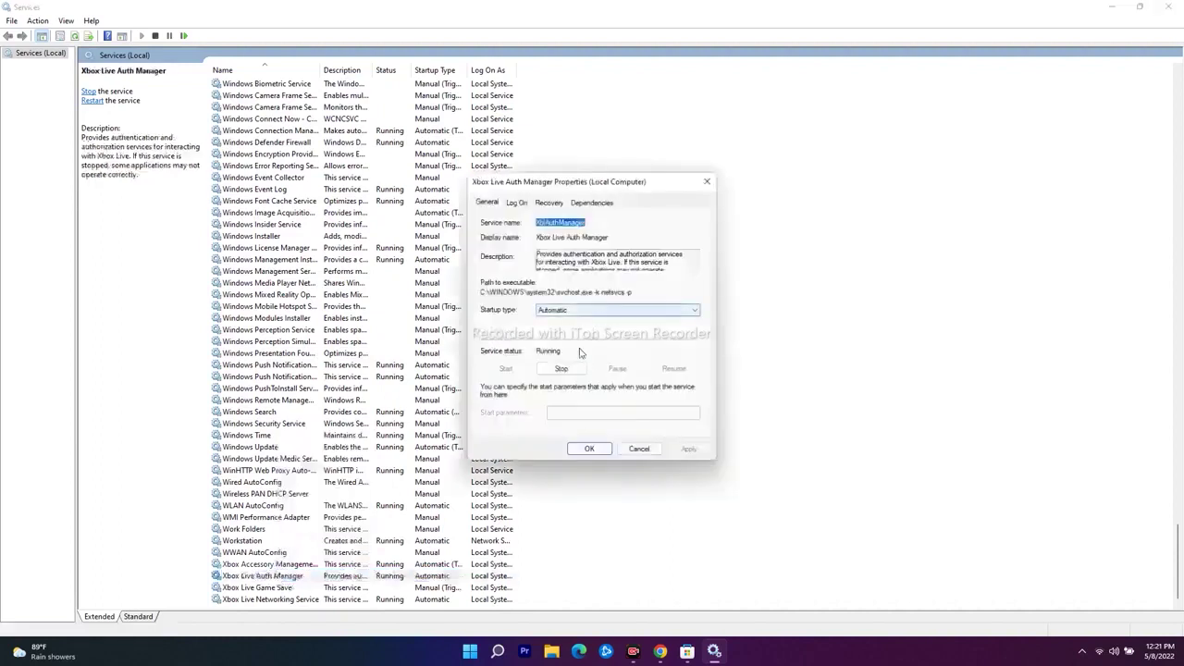
left_click(589, 448)
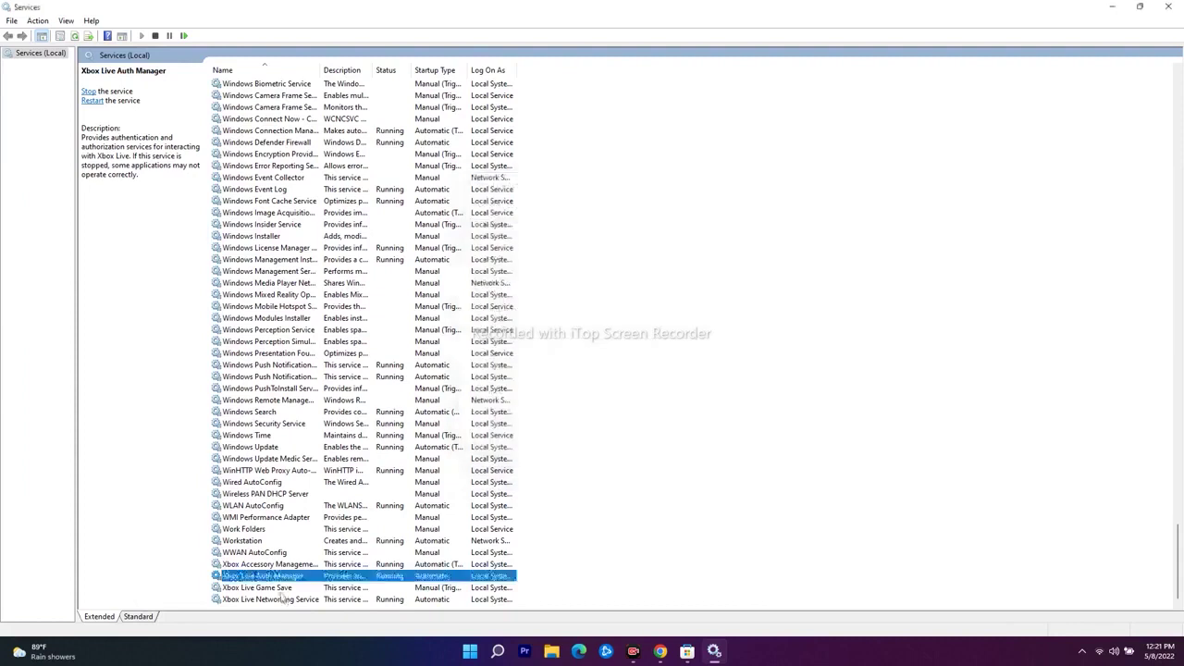
Set the Xbox Live Game Save service's startup type to Automatic, start the service, and apply the change.
right_click(287, 588)
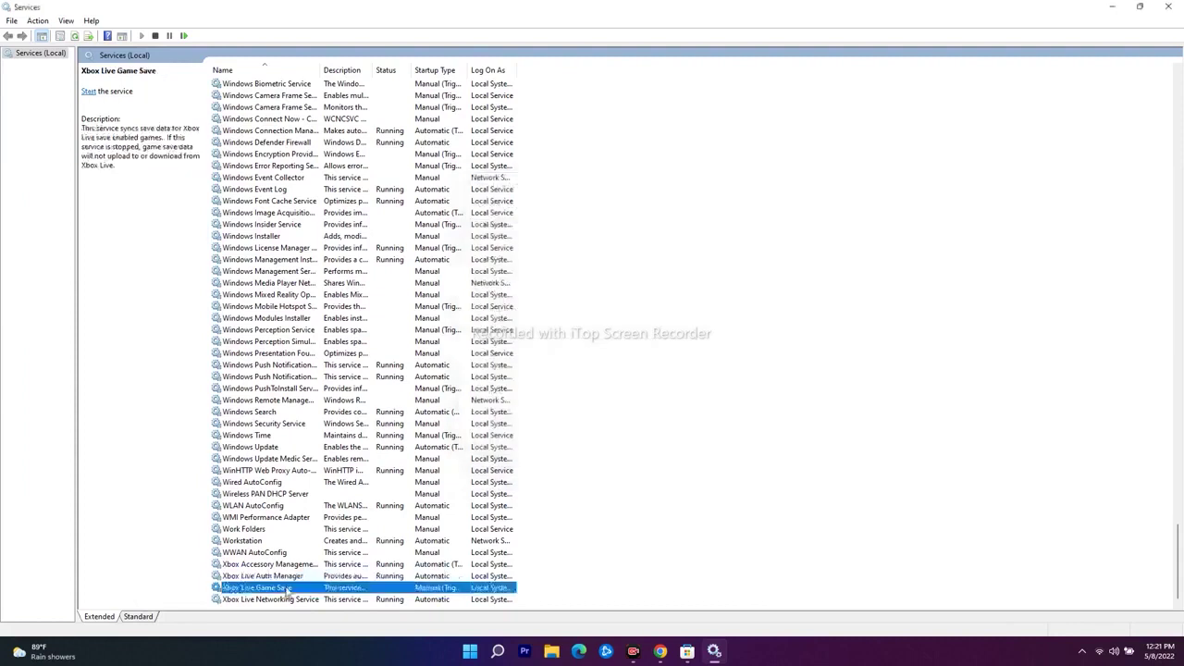
left_click(329, 560)
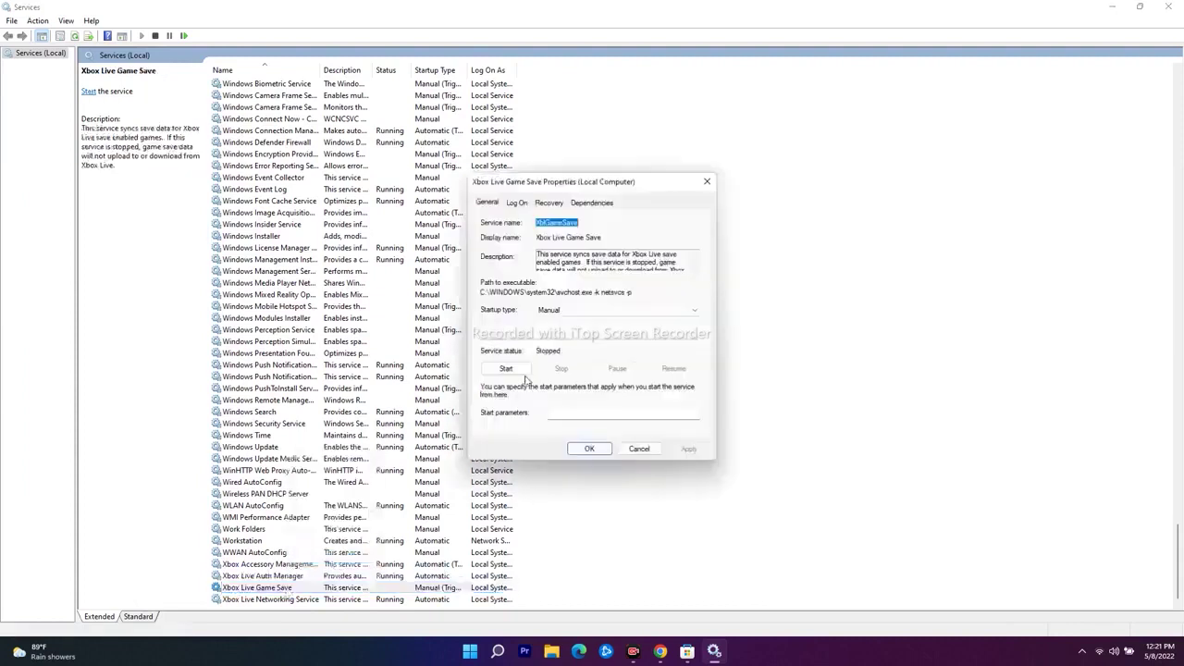
left_click(580, 311)
left_click(572, 329)
left_click(518, 370)
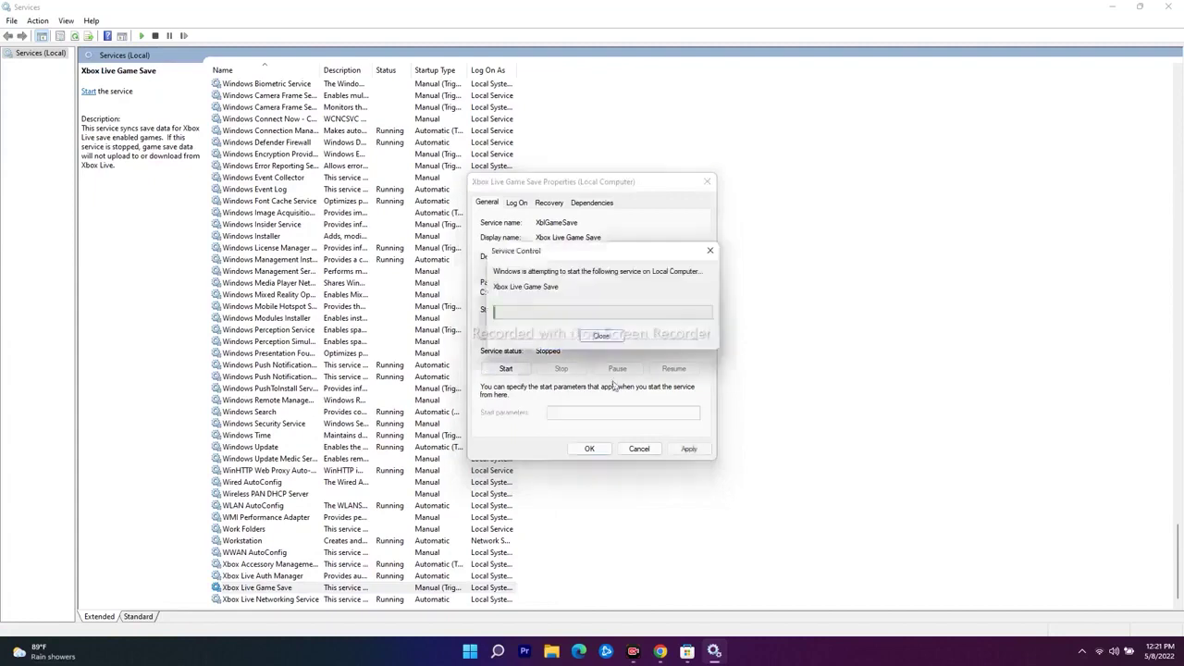
left_click(688, 448)
left_click(589, 448)
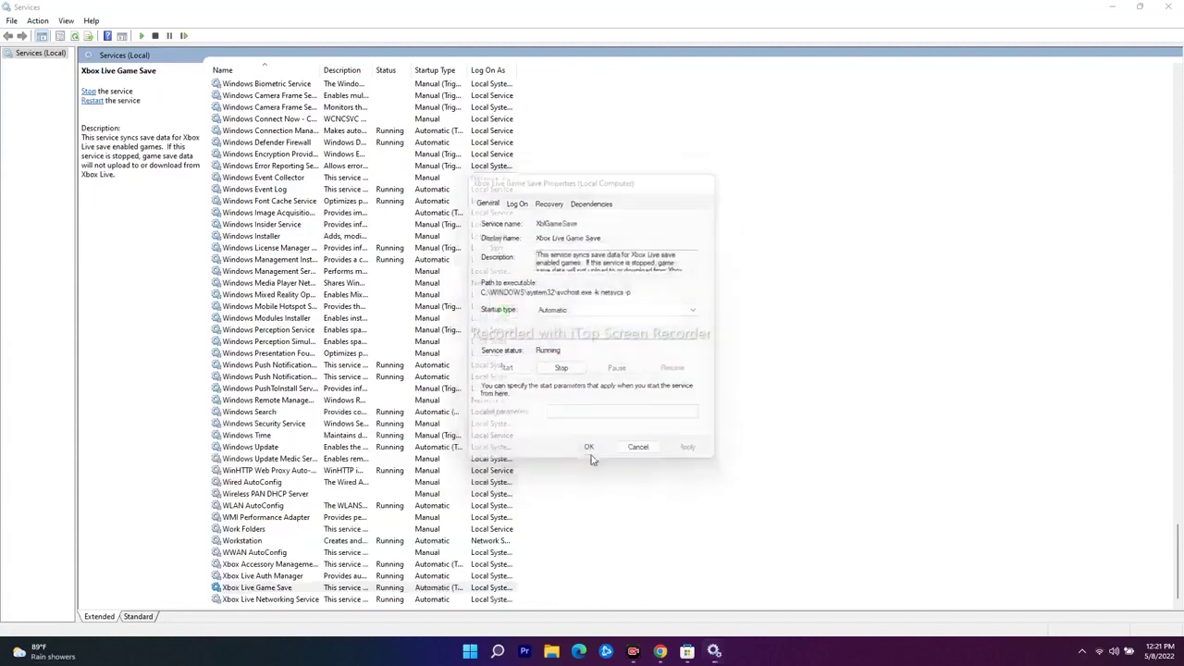
Check the startup type and status of the Xbox Live Networking Service in its properties, and close the Services app.
left_click(270, 599)
right_click(323, 601)
left_click(347, 571)
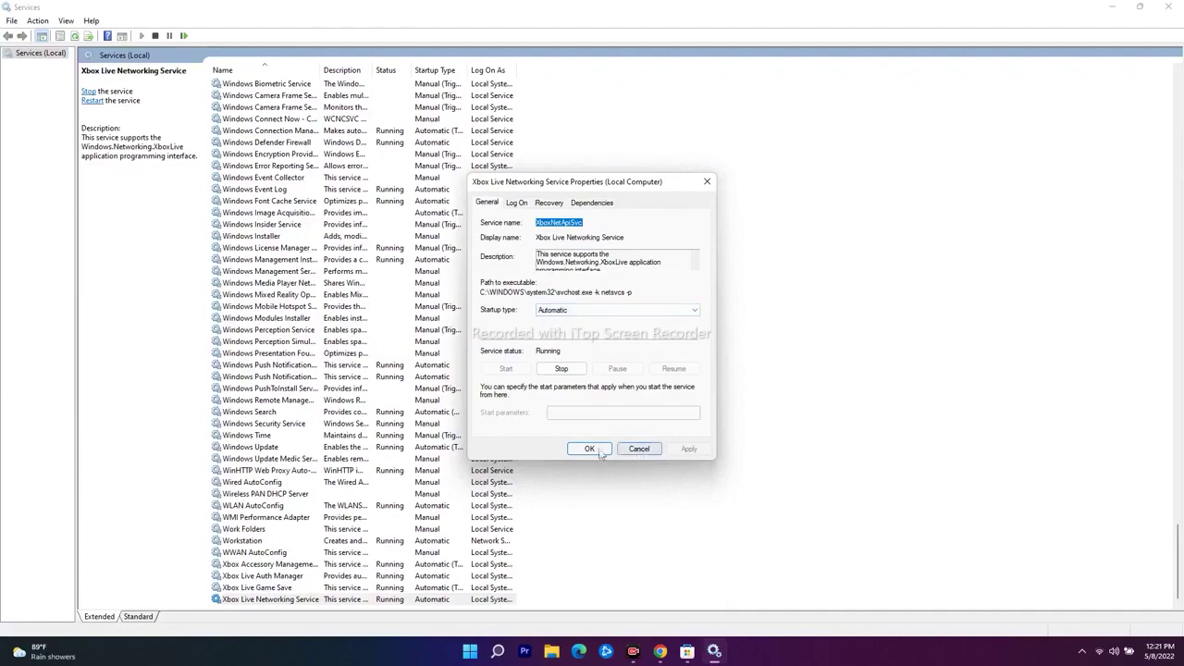
left_click(637, 451)
scroll(298, 536, "up", 20)
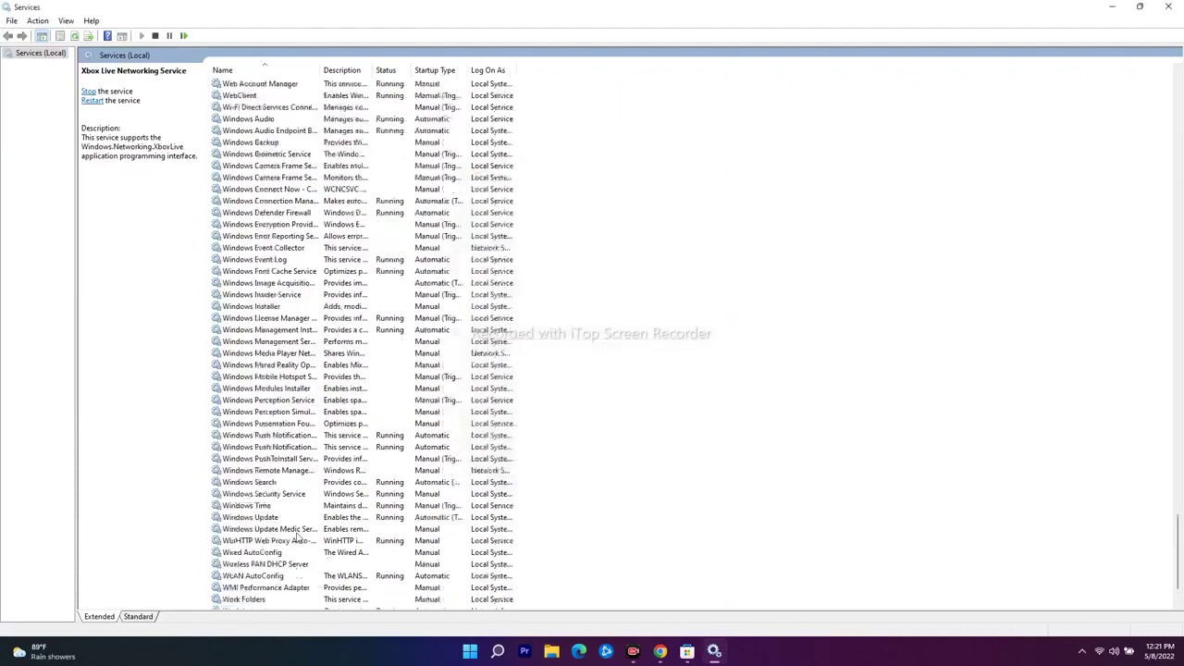
scroll(298, 536, "up", 10)
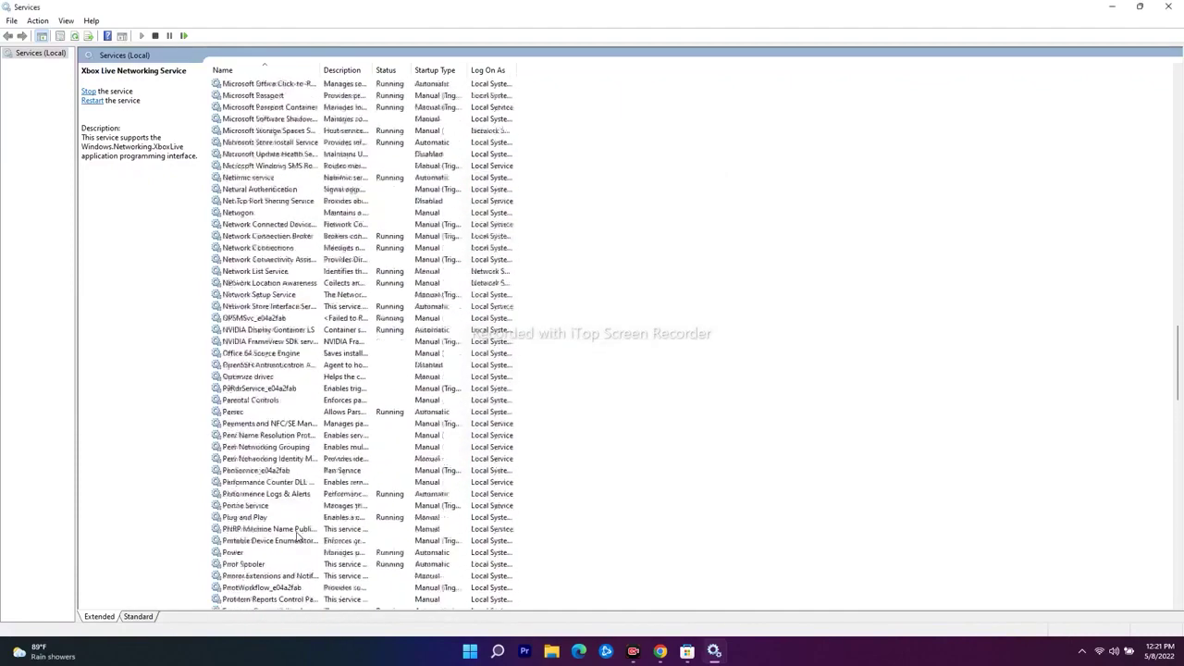
left_click(1166, 6)
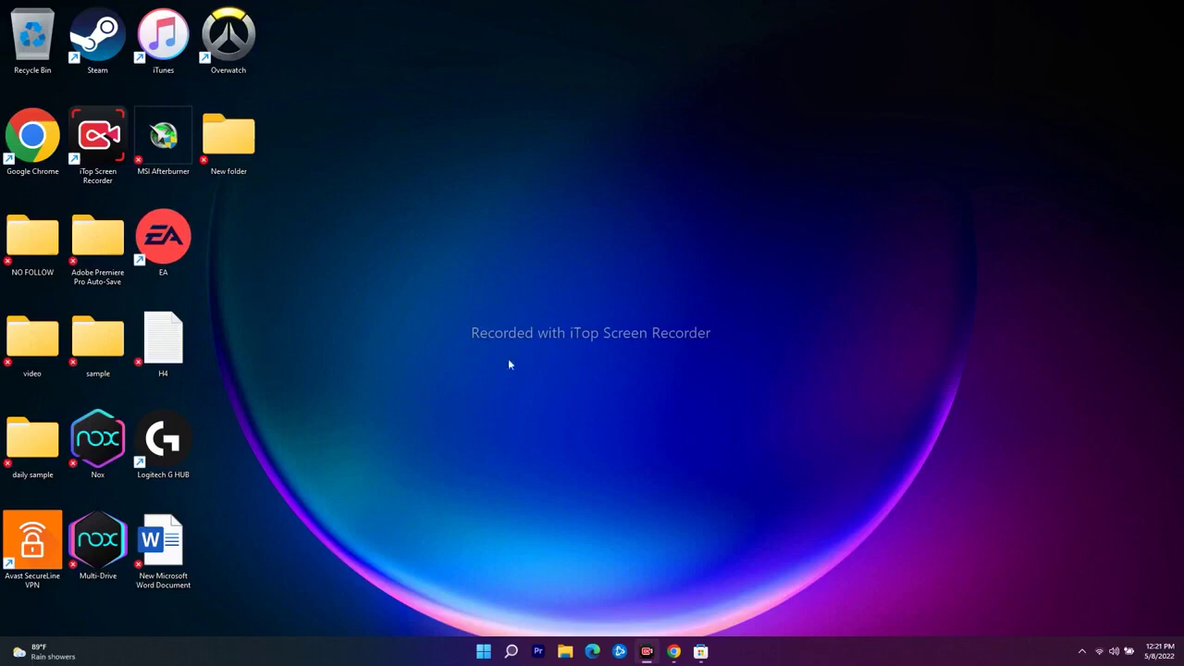
Search Windows for "settings", open the Settings app, check for Windows updates, and minimize the window.
left_click(510, 652)
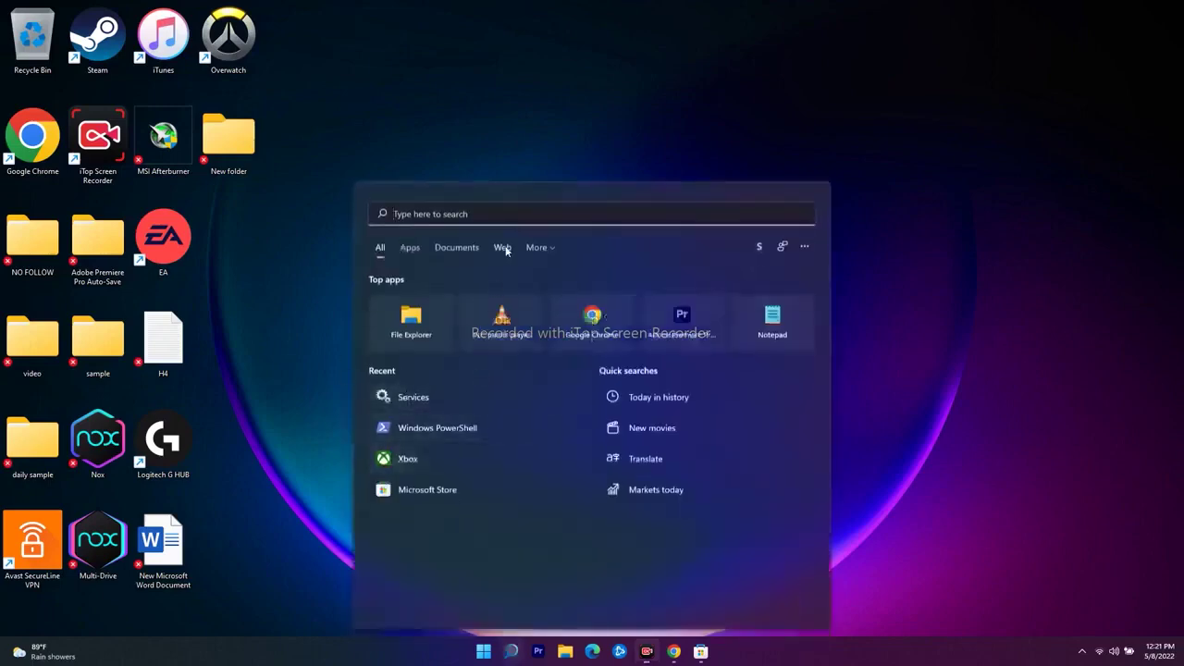
type("settings")
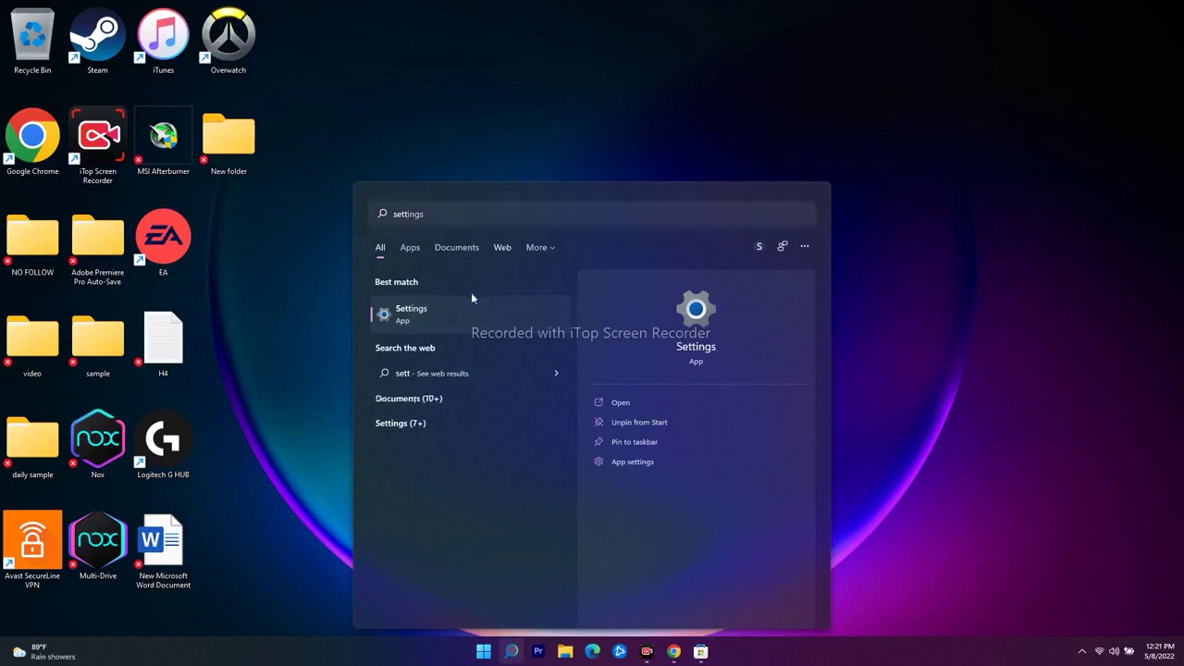
left_click(467, 302)
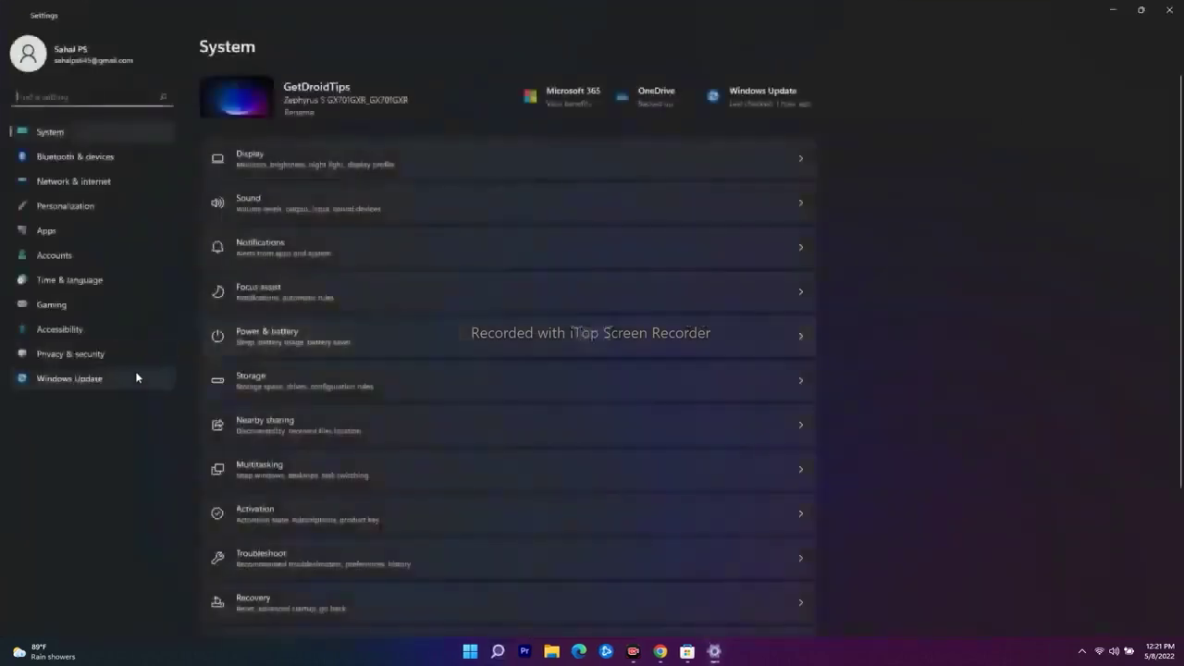
left_click(84, 380)
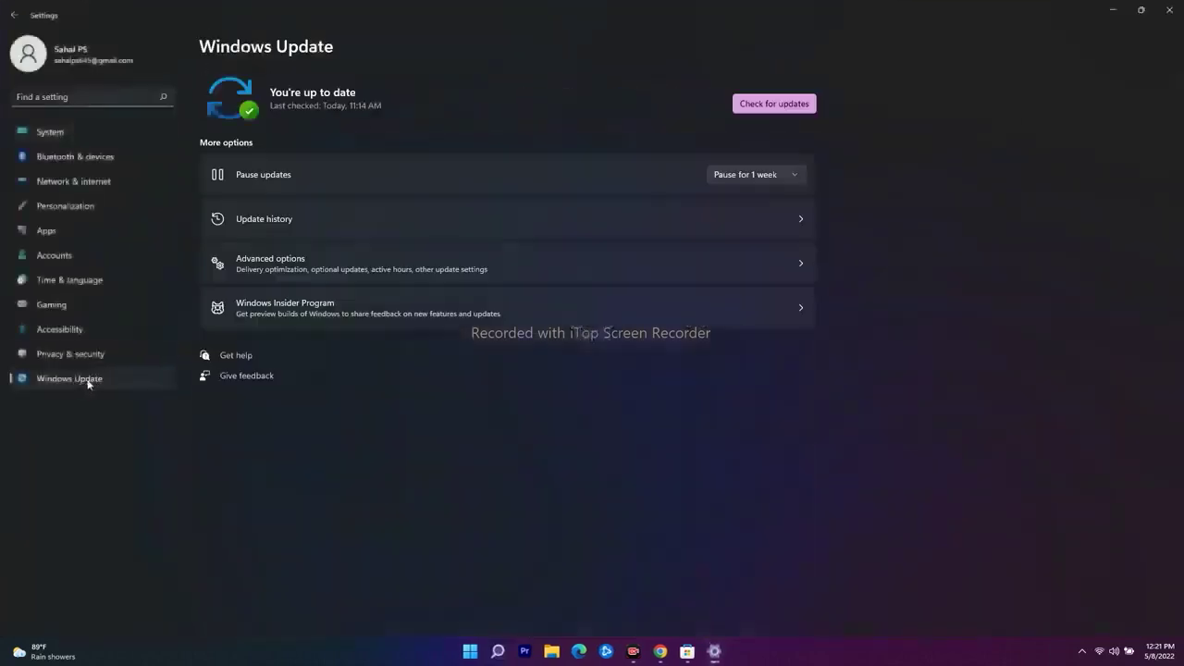
left_click(773, 103)
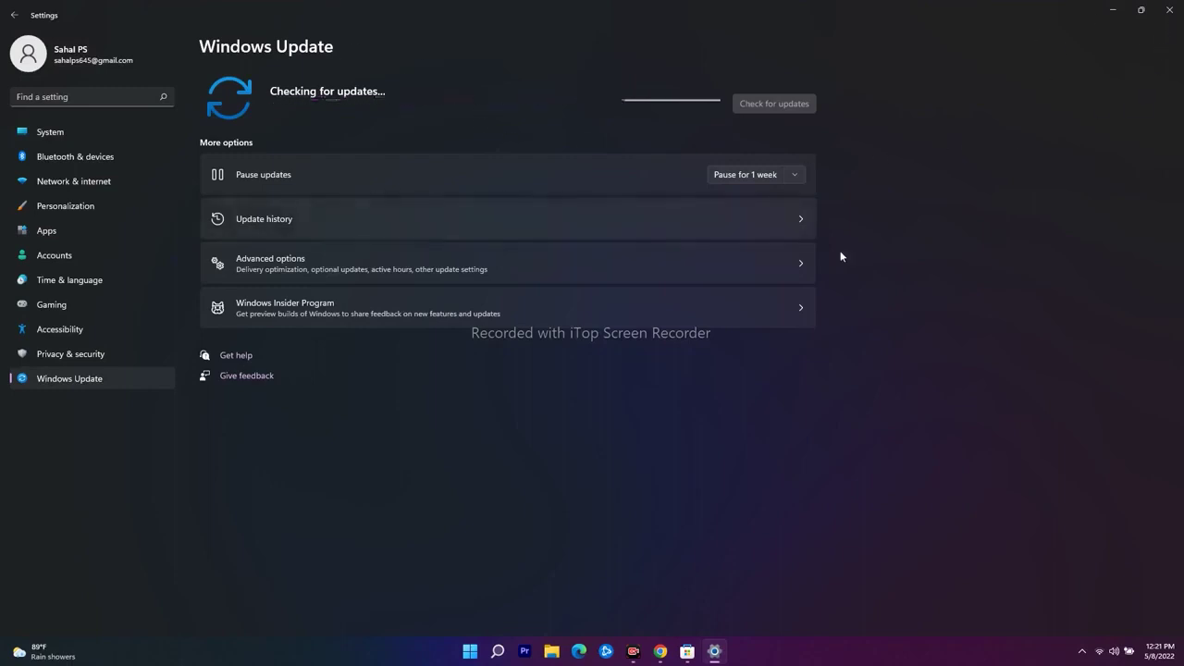
left_click(1106, 11)
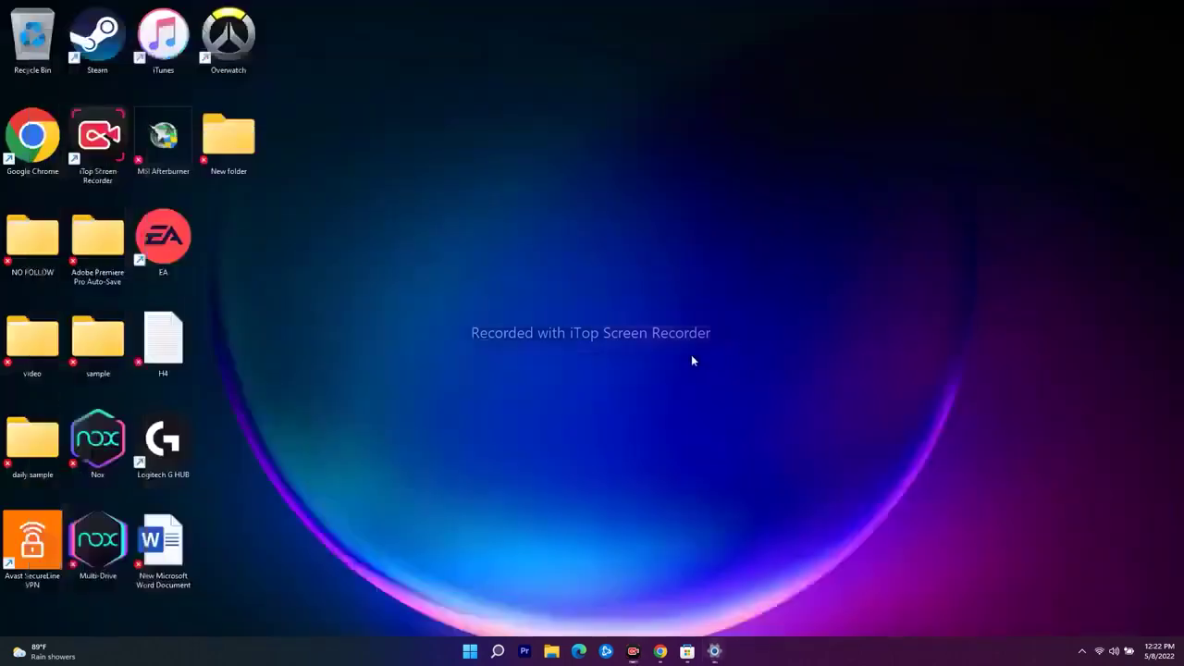
Run the WSRESET command from Windows search, and minimize its window and the Microsoft Store window.
left_click(497, 651)
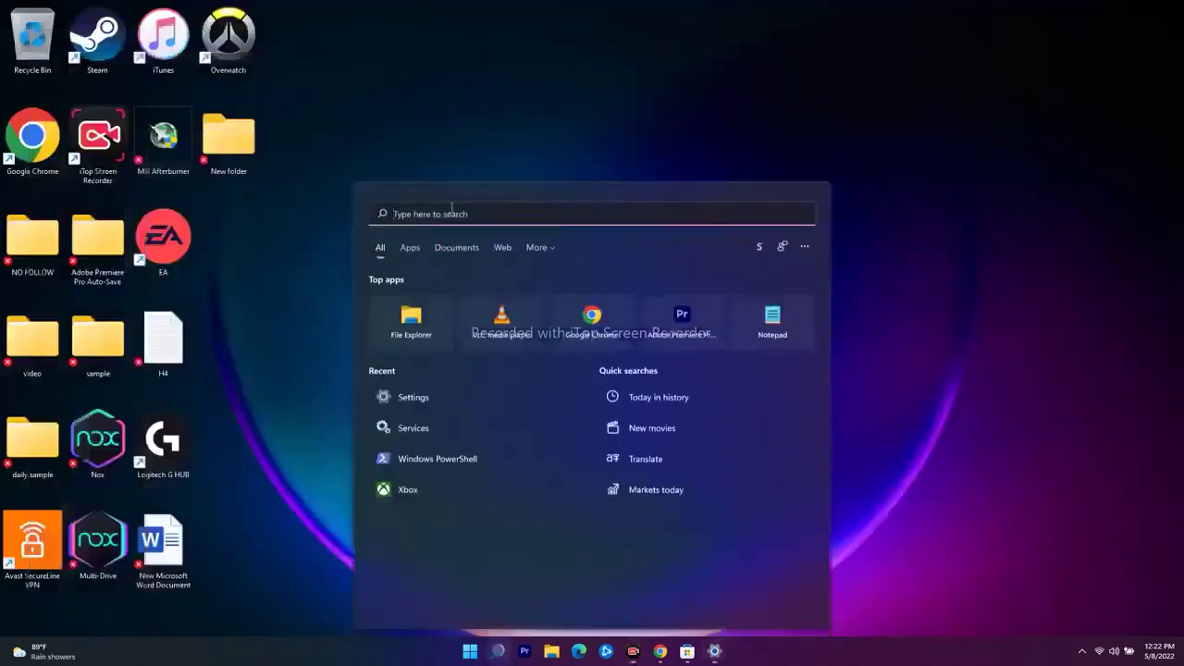
type("W")
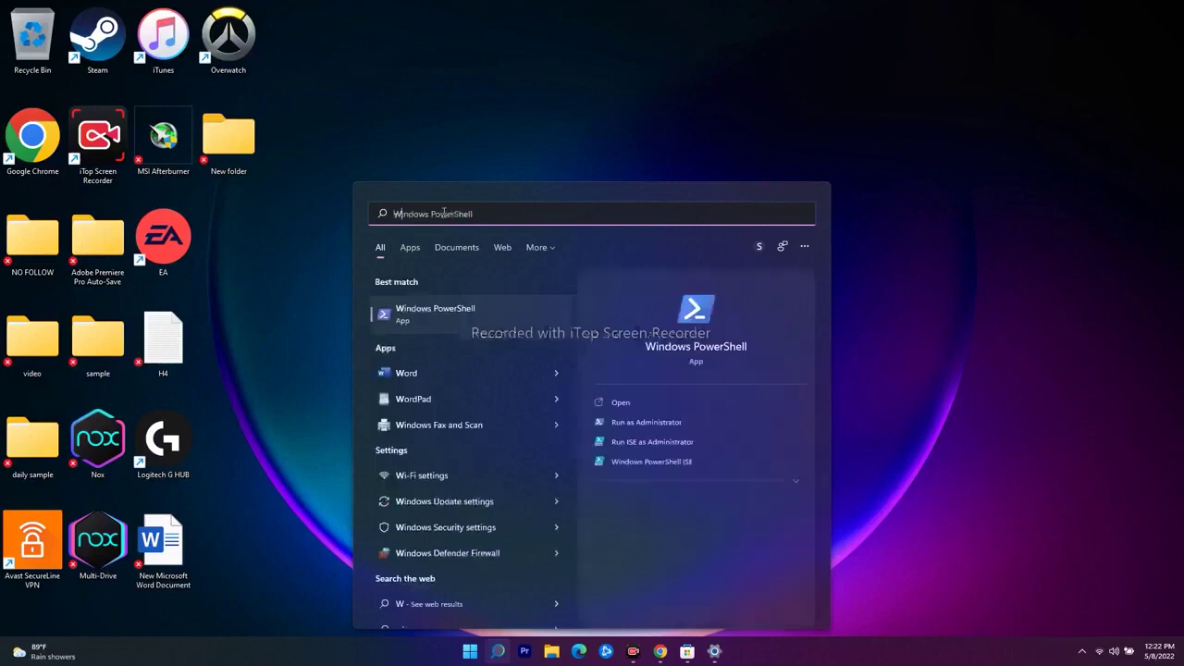
type("SRESET")
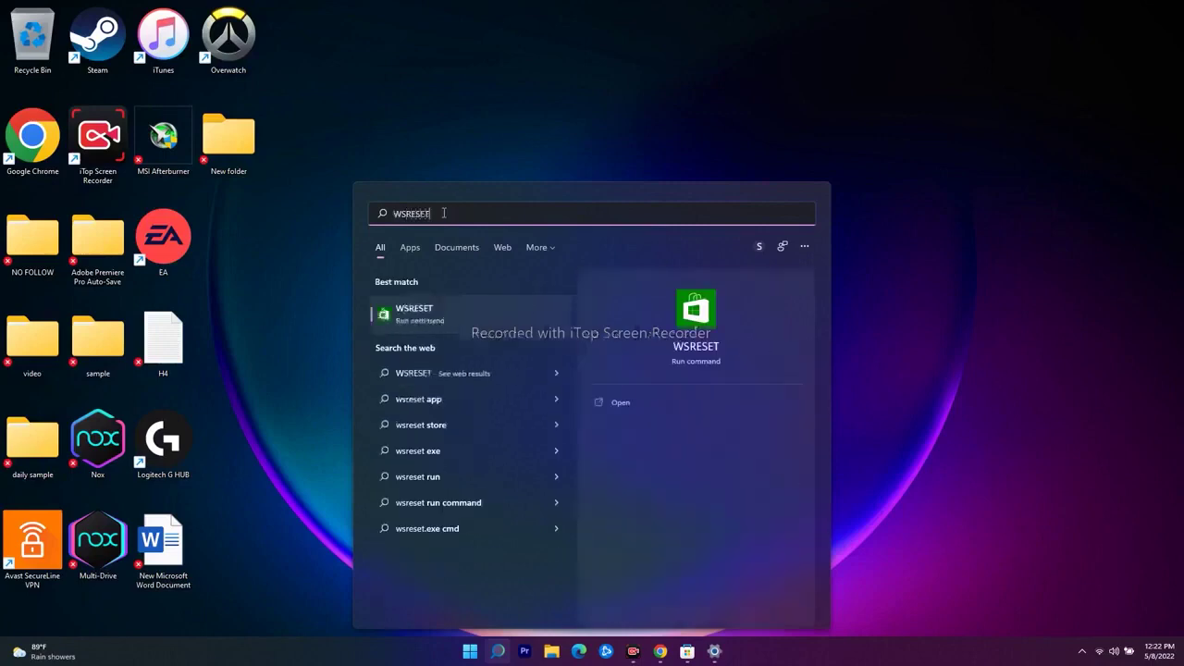
left_click(478, 323)
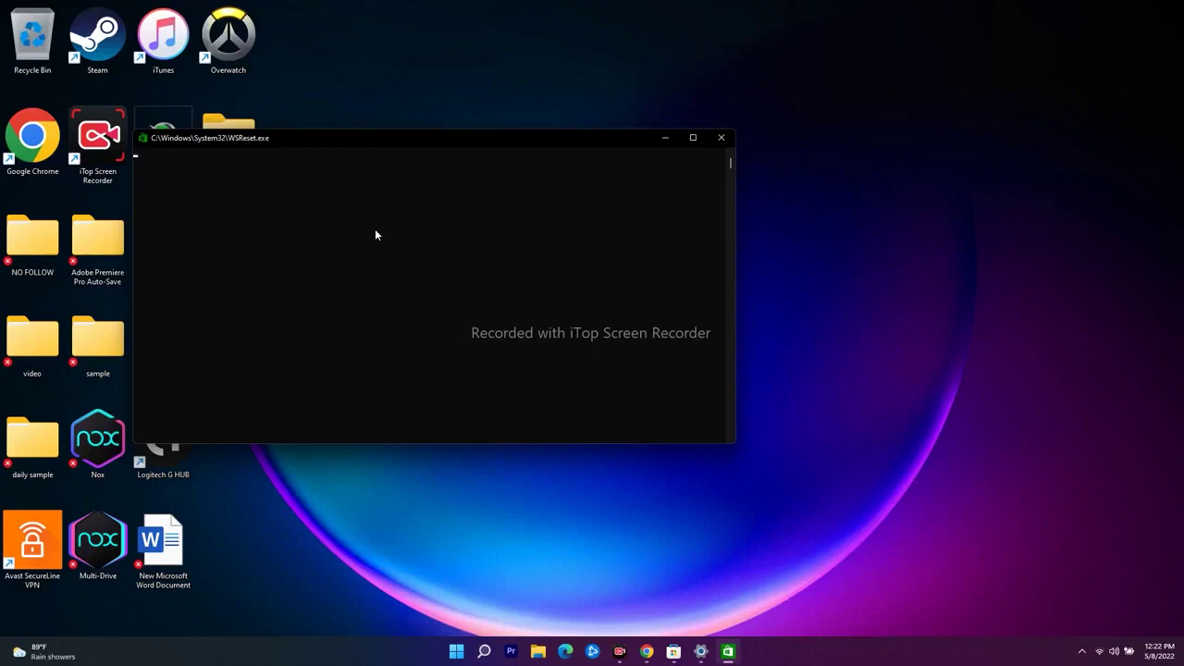
left_click(674, 141)
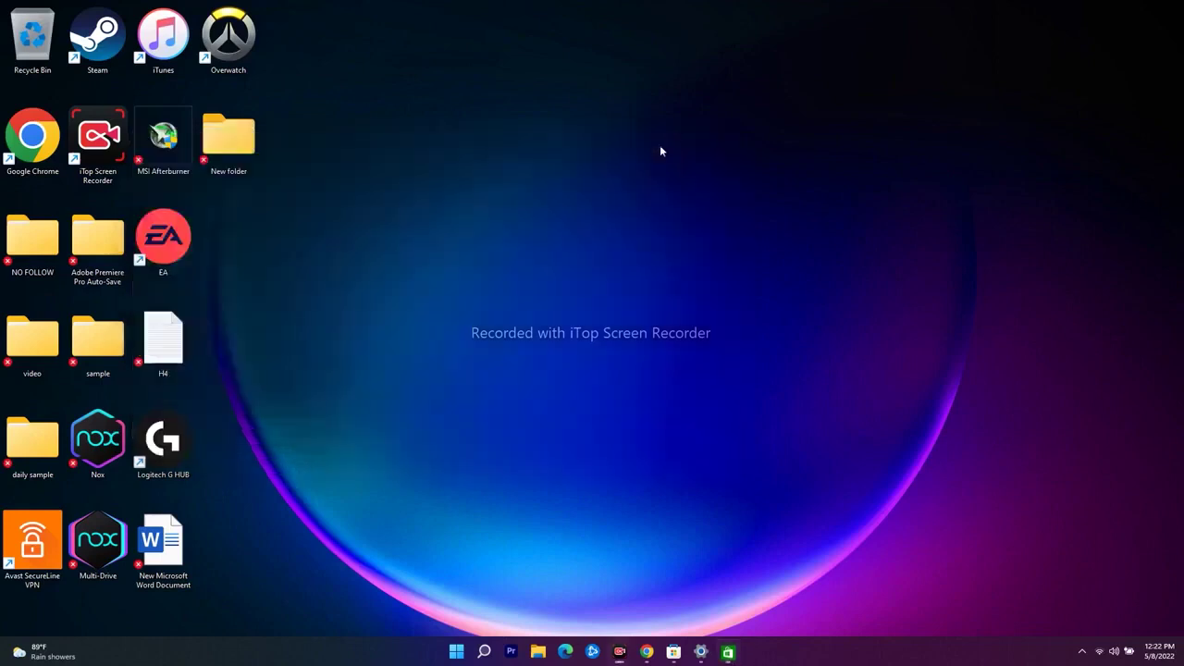
left_click(456, 651)
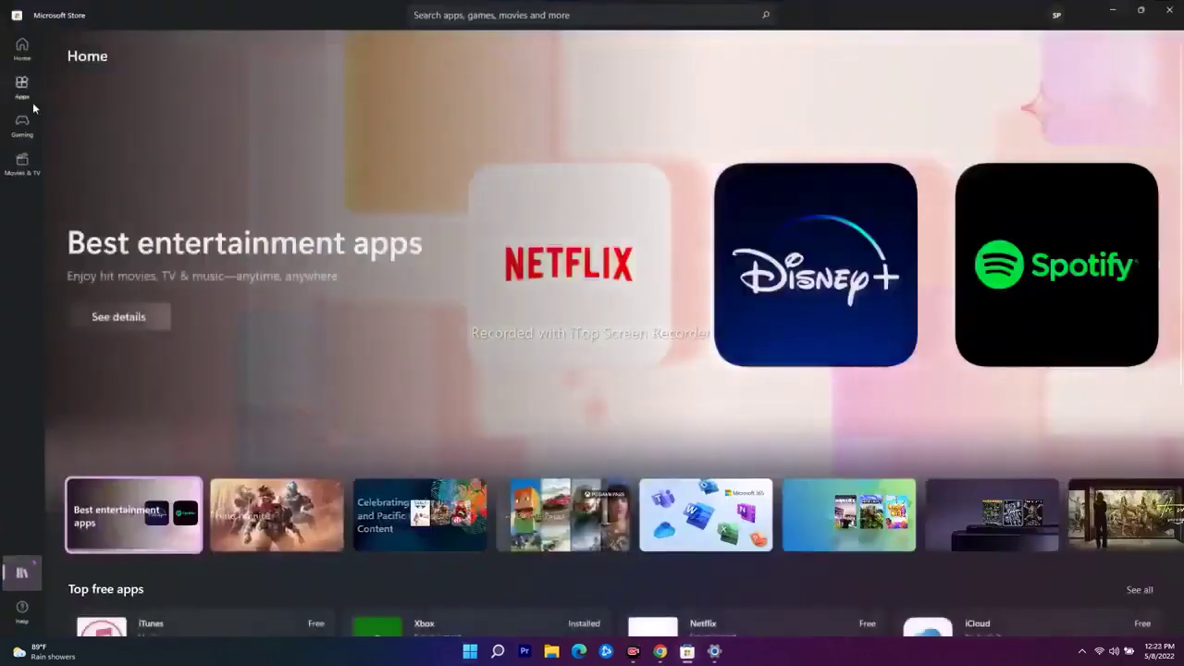
left_click(418, 14)
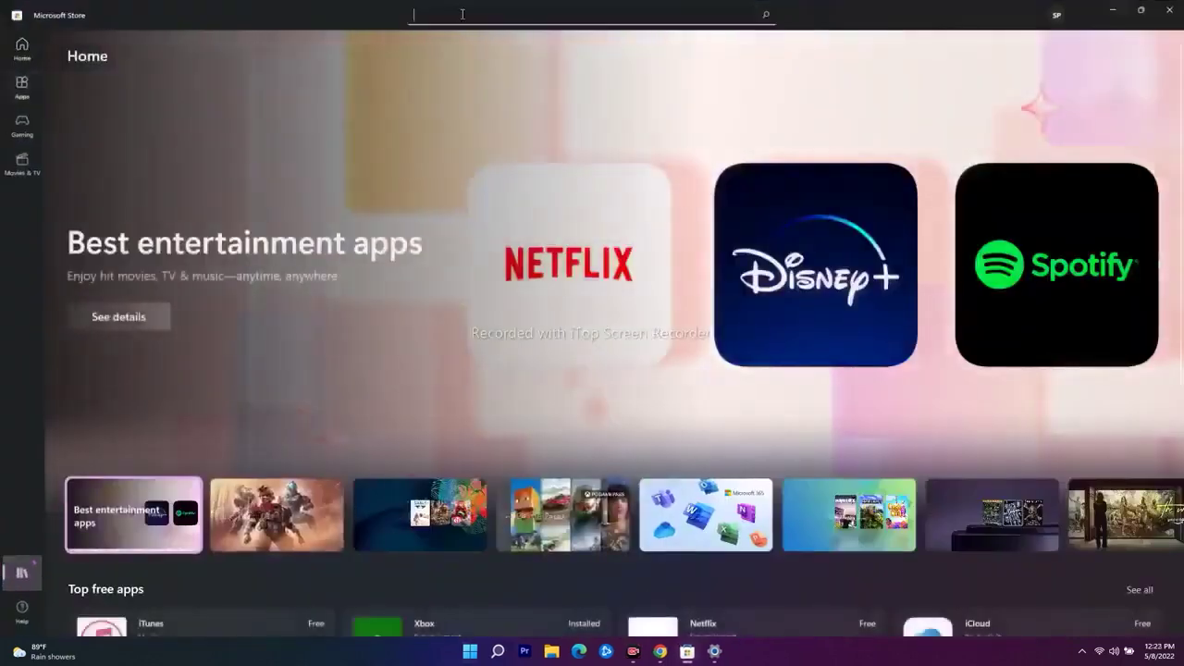
left_click(1114, 11)
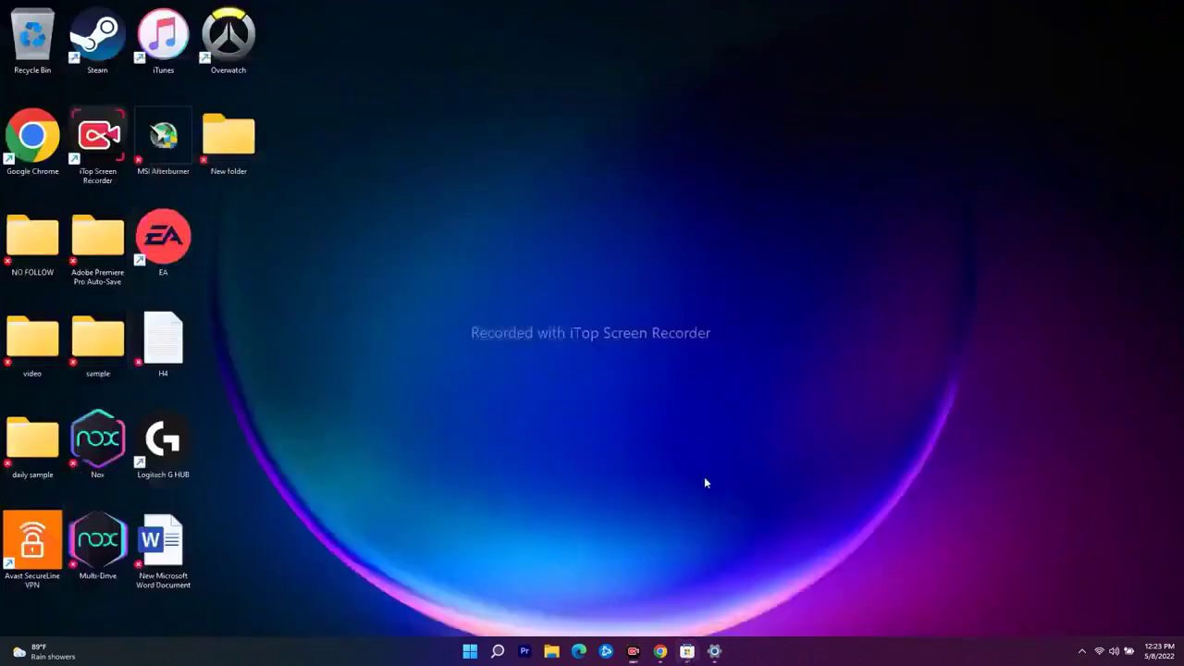
View the computer's power options and dismiss them without choosing one.
left_click(471, 653)
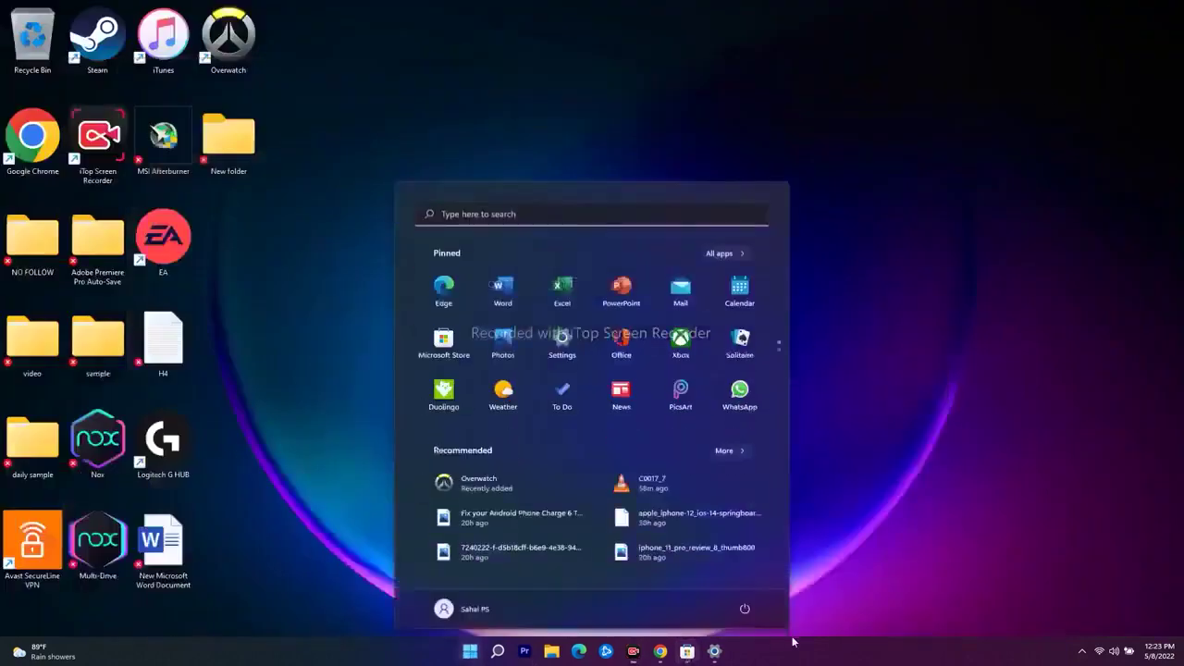
left_click(746, 611)
left_click(978, 464)
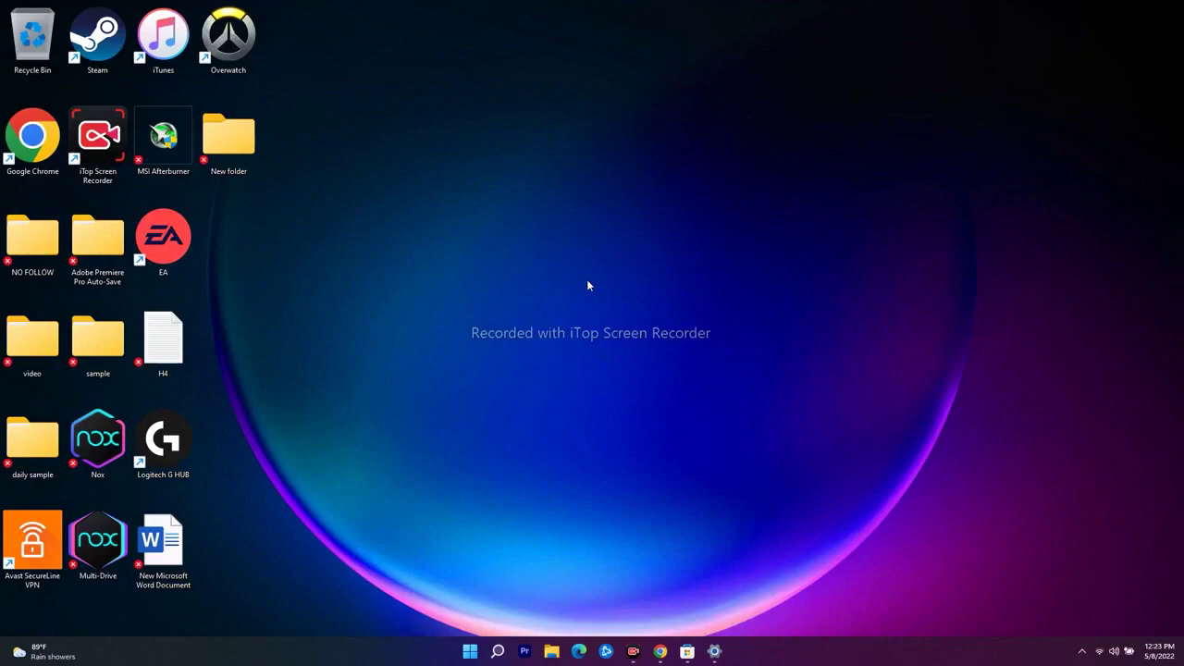
Switch to Chrome and open both Microsoft software download links under Step 14 of the video description in new tabs.
left_click(659, 651)
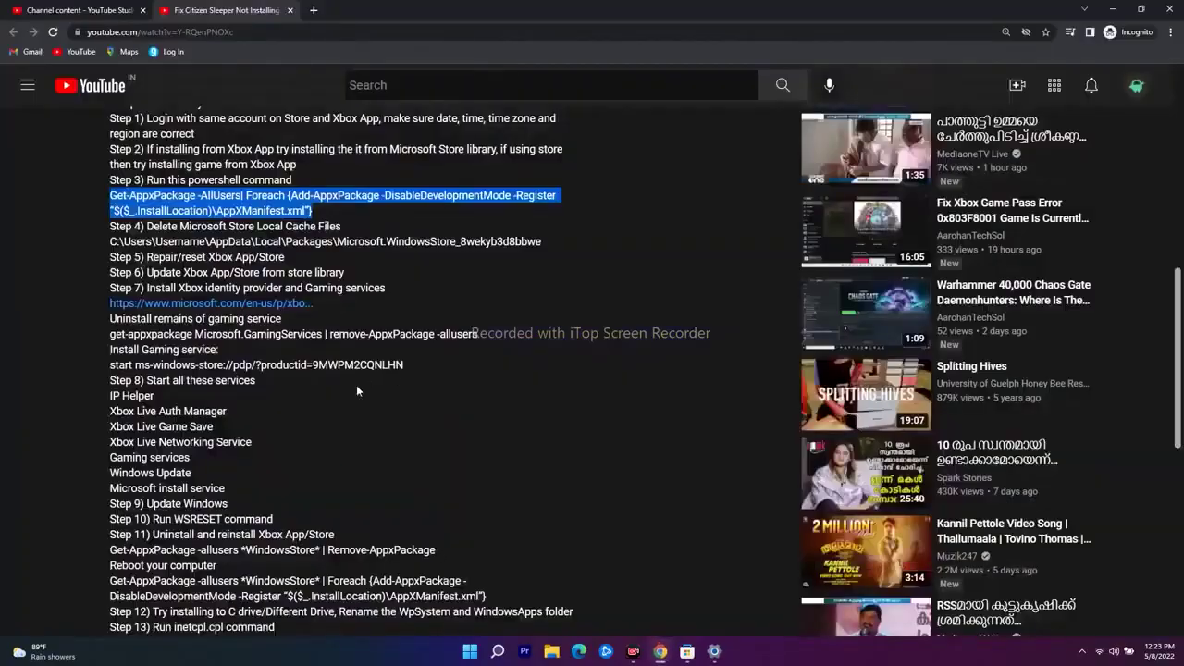
scroll(308, 379, "down", 2)
right_click(297, 534)
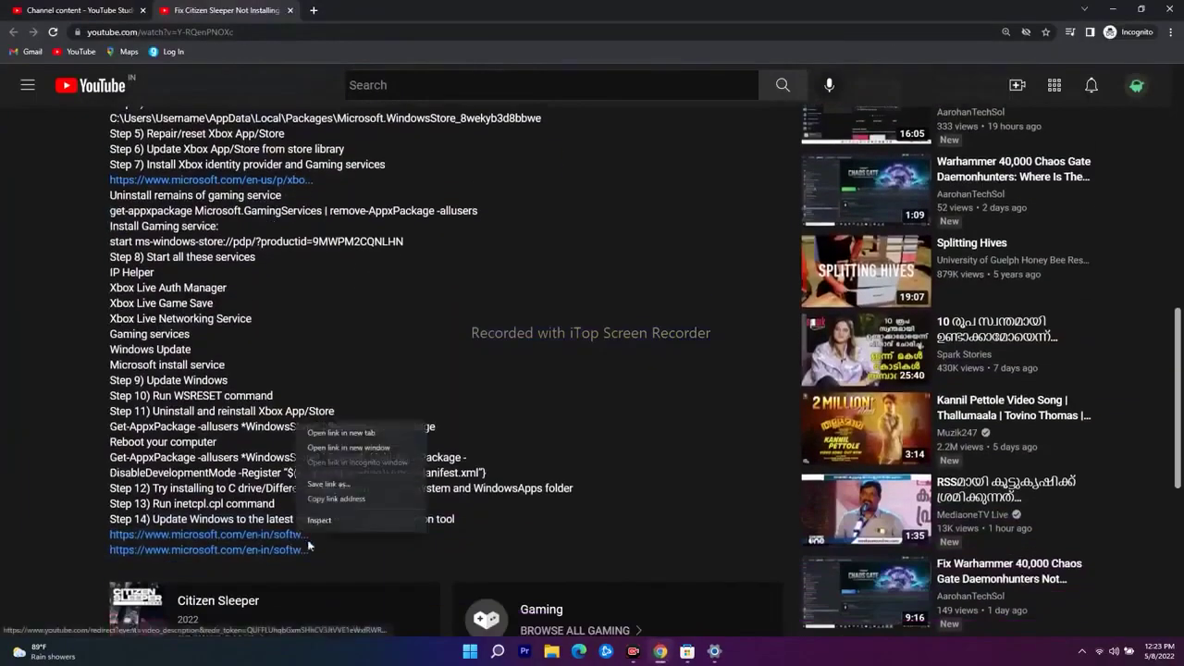
left_click(348, 433)
right_click(244, 536)
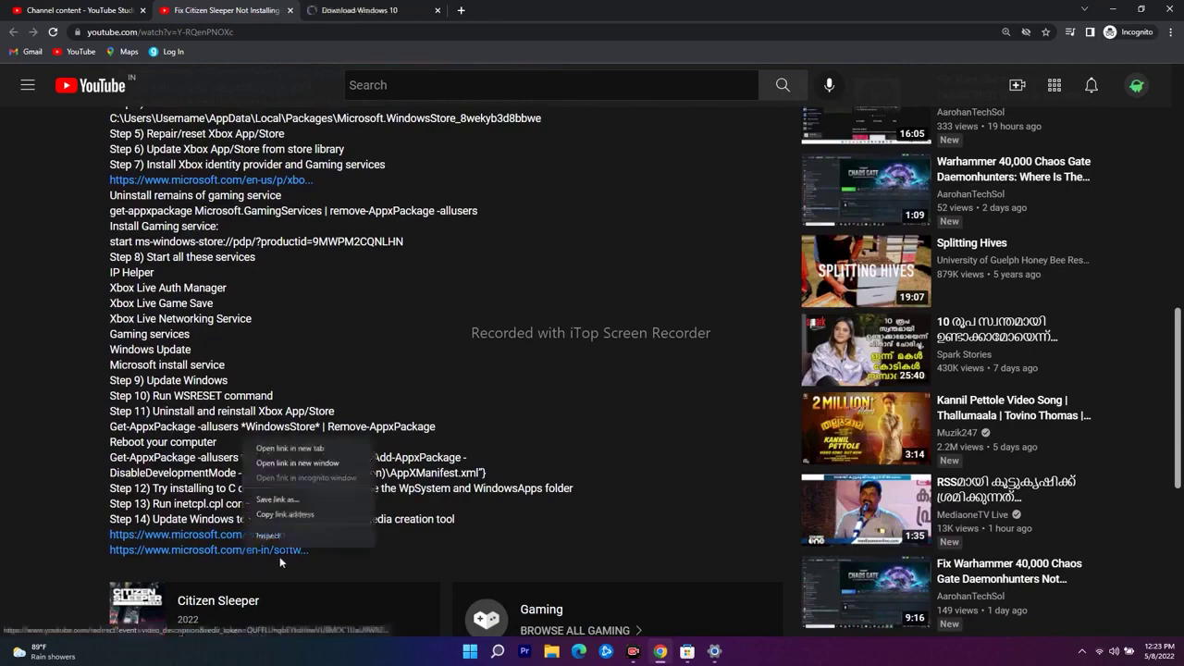
left_click(316, 451)
Look through the Download Windows 10 and Download Windows 11 pages, and minimize the browser.
left_click(374, 10)
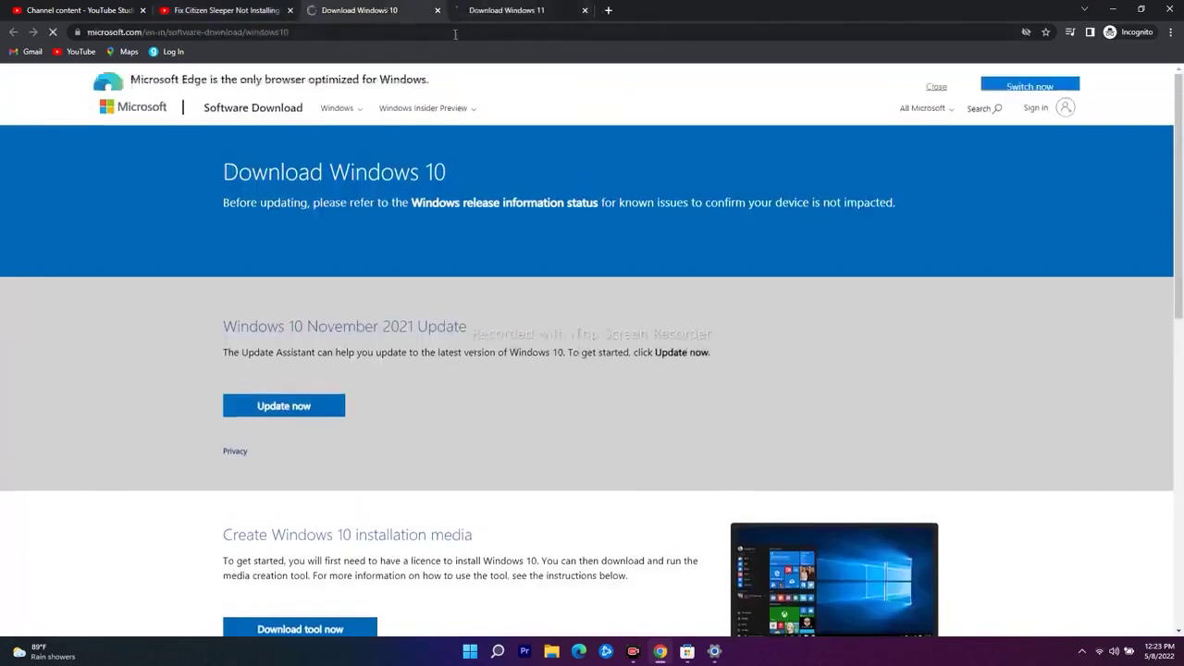
left_click(541, 11)
scroll(528, 356, "down", 5)
scroll(531, 348, "up", 5)
scroll(530, 349, "down", 1)
left_click(1106, 10)
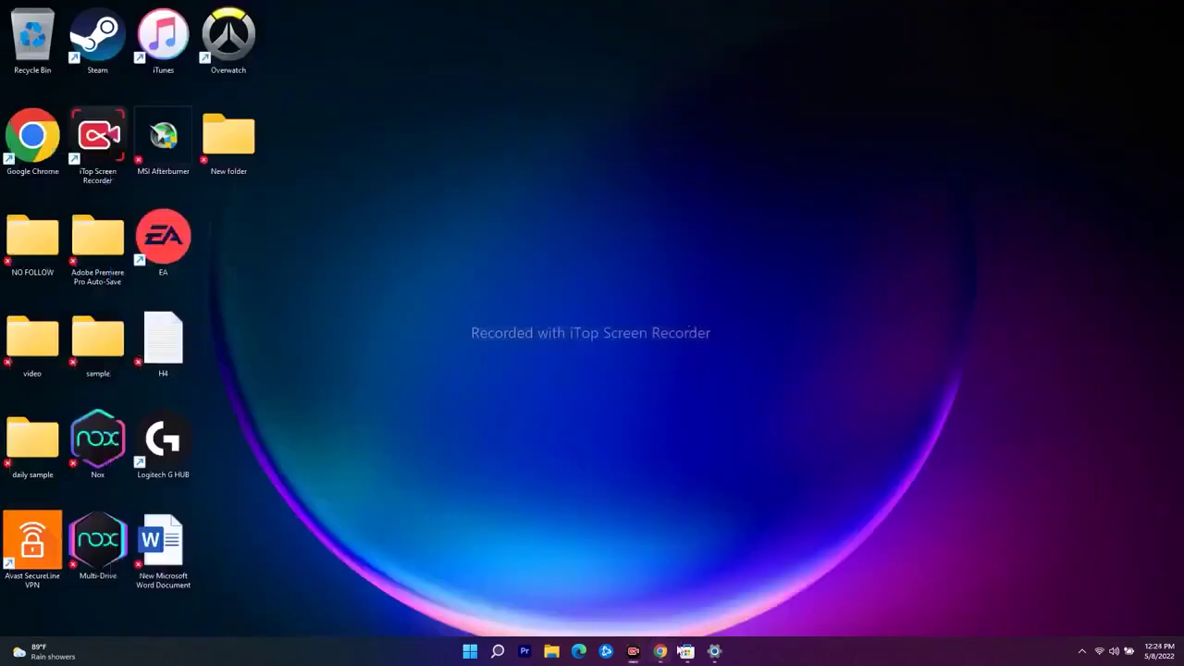
Bring the Microsoft Store window back up and close it.
left_click(661, 573)
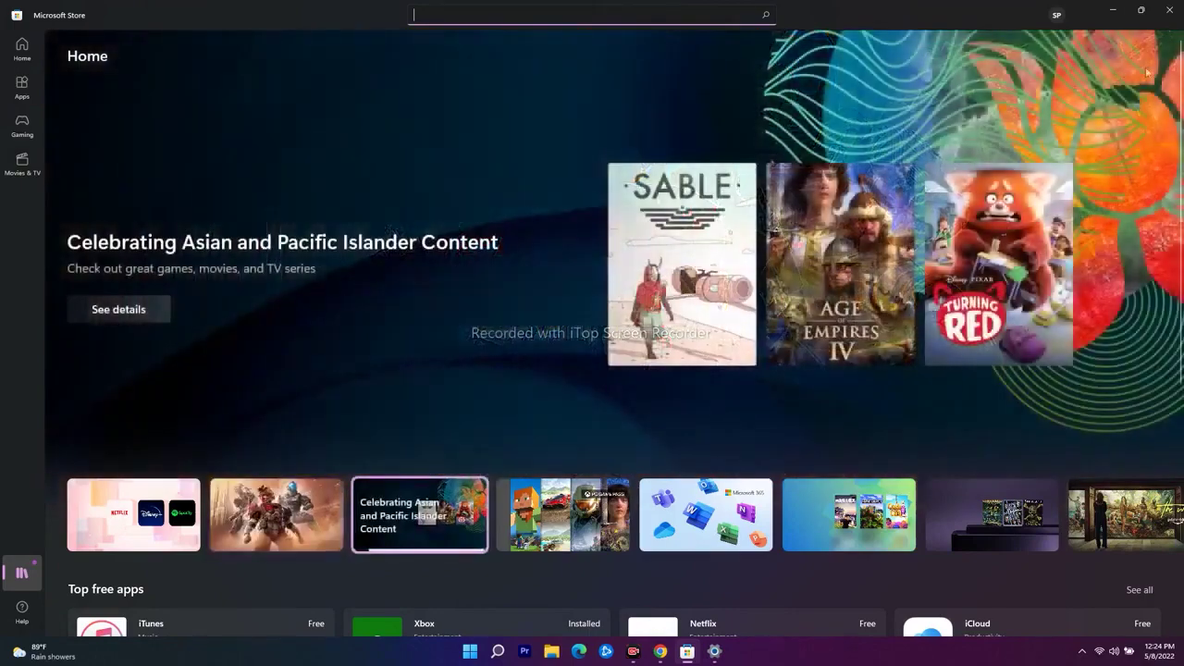
left_click(1177, 16)
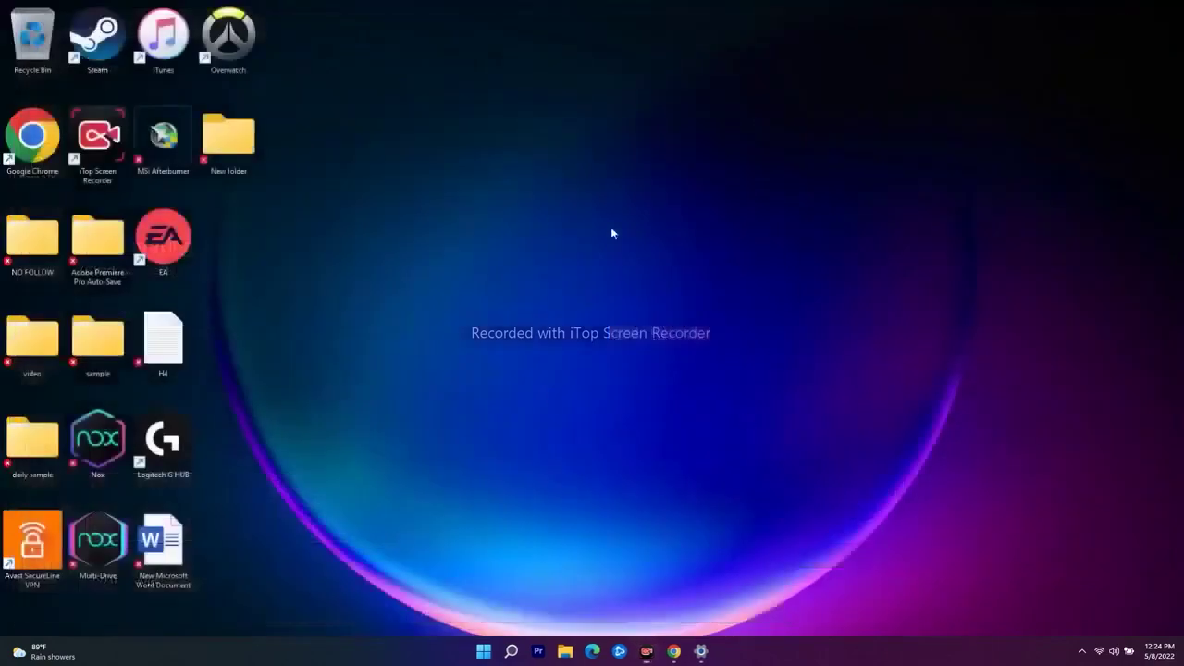